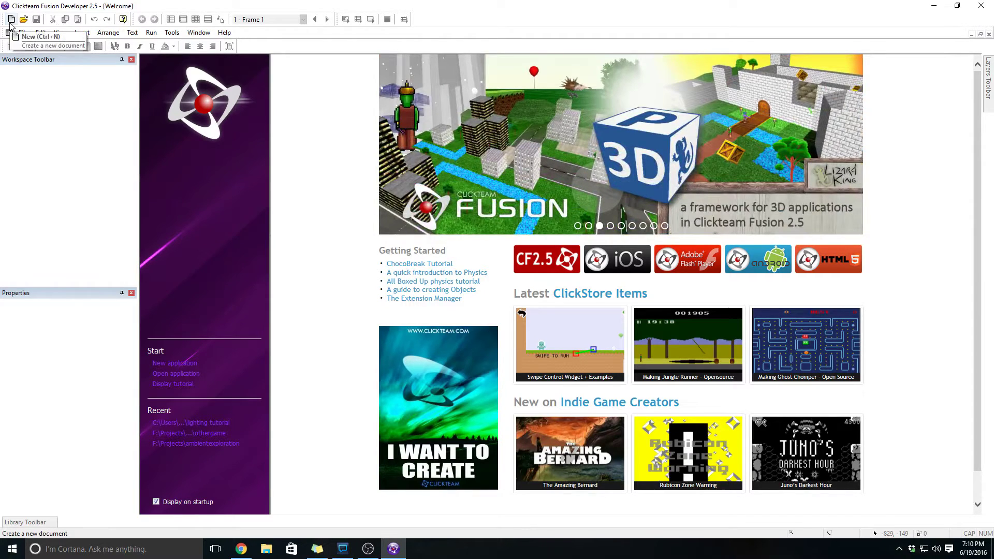
Create a new application (Application 2) and open its empty Frame 1 in the frame editor
{"action": "left_click", "coordinate": [11, 20]}
{"action": "double_click", "coordinate": [178, 94]}
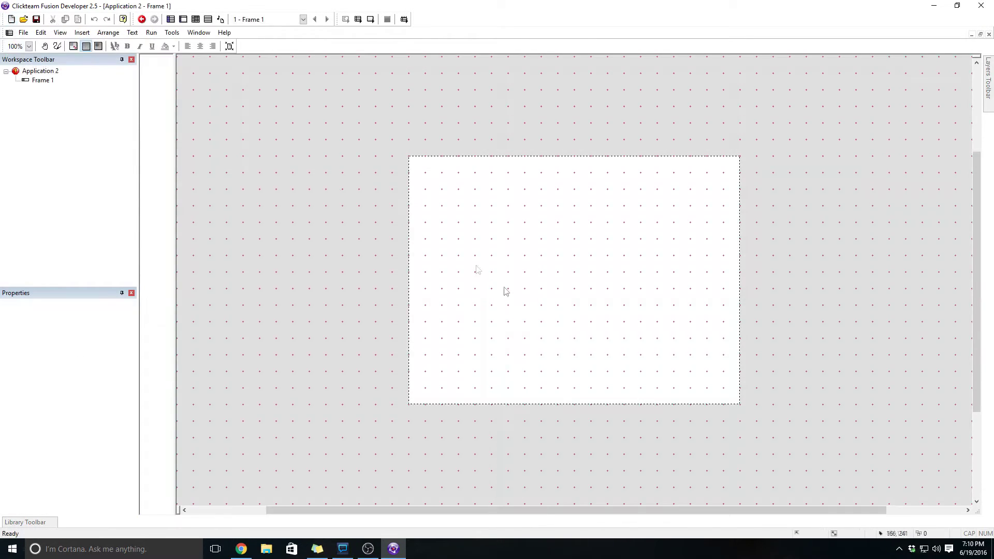
Insert an Active object on the right side of Frame 1 and name it button_gold
{"action": "right_click", "coordinate": [562, 305]}
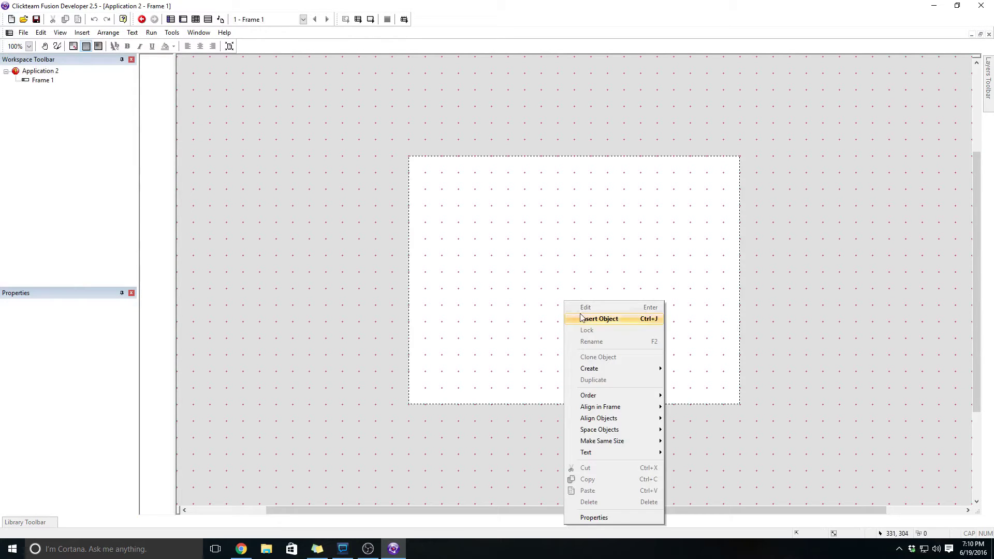
{"action": "left_click", "coordinate": [595, 319]}
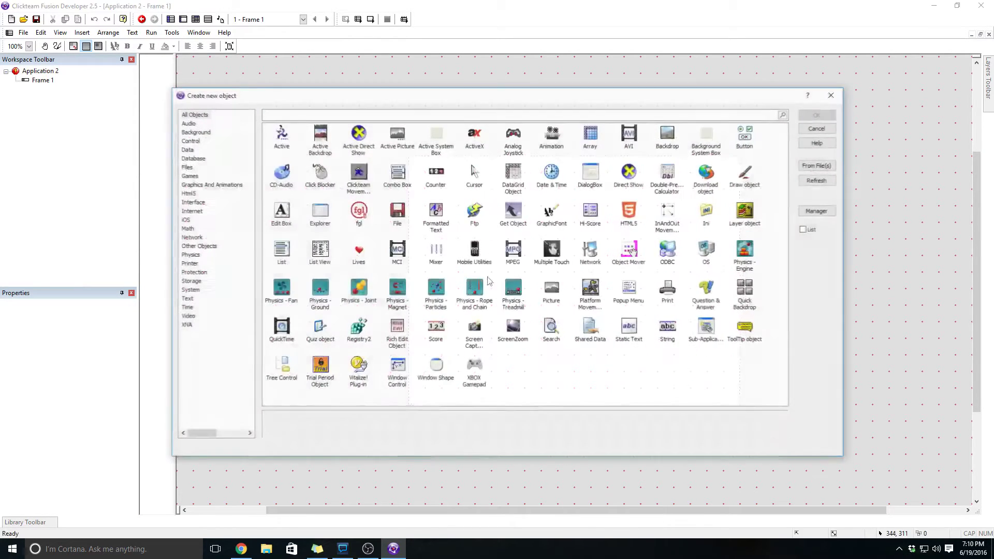
{"action": "double_click", "coordinate": [284, 136]}
{"action": "left_click", "coordinate": [669, 361]}
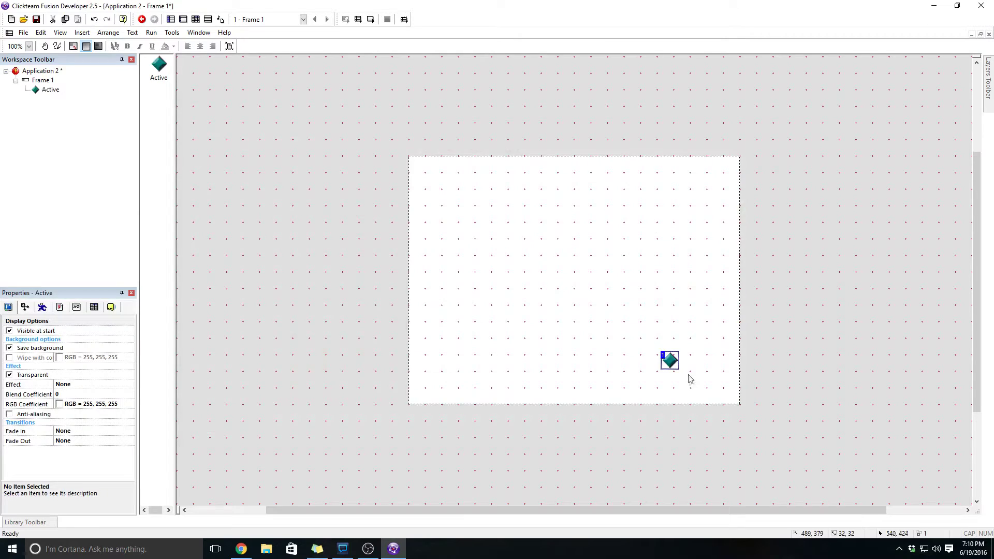
{"action": "left_click_drag", "start_coordinate": [673, 364], "coordinate": [638, 347]}
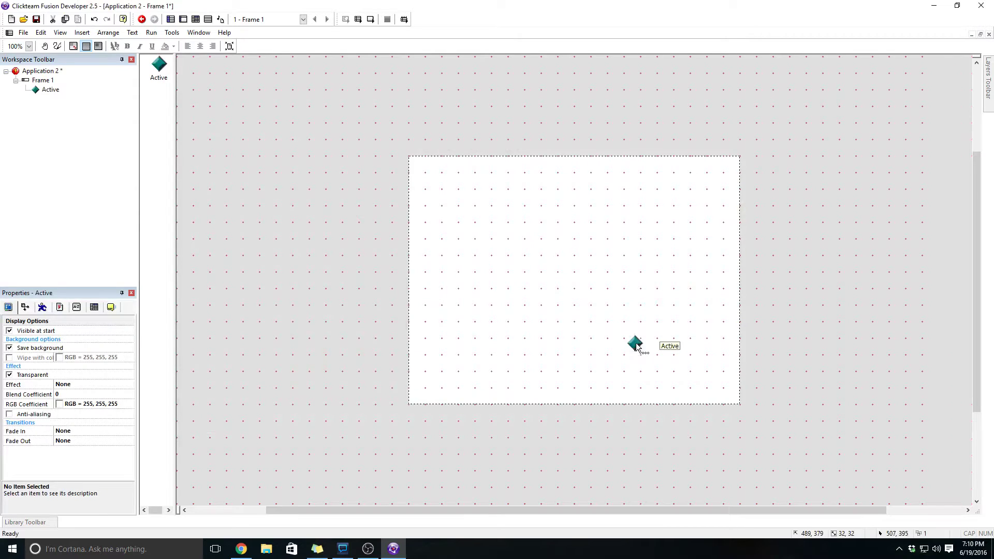
{"action": "left_click", "coordinate": [111, 306]}
{"action": "left_click", "coordinate": [101, 330]}
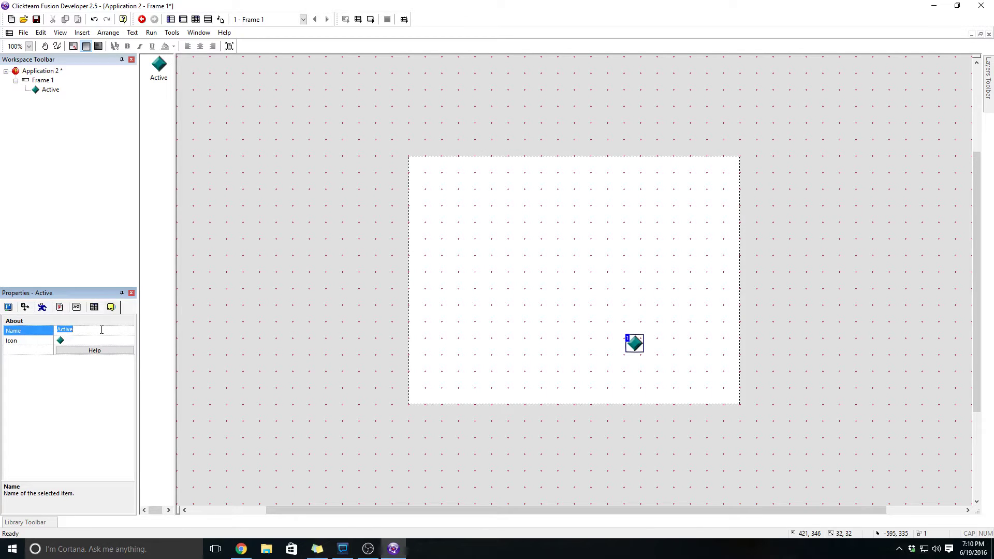
{"action": "type", "text": "button_gold"}
{"action": "key", "text": "Return"}
Import the coin image as button_gold's picture
{"action": "double_click", "coordinate": [635, 343]}
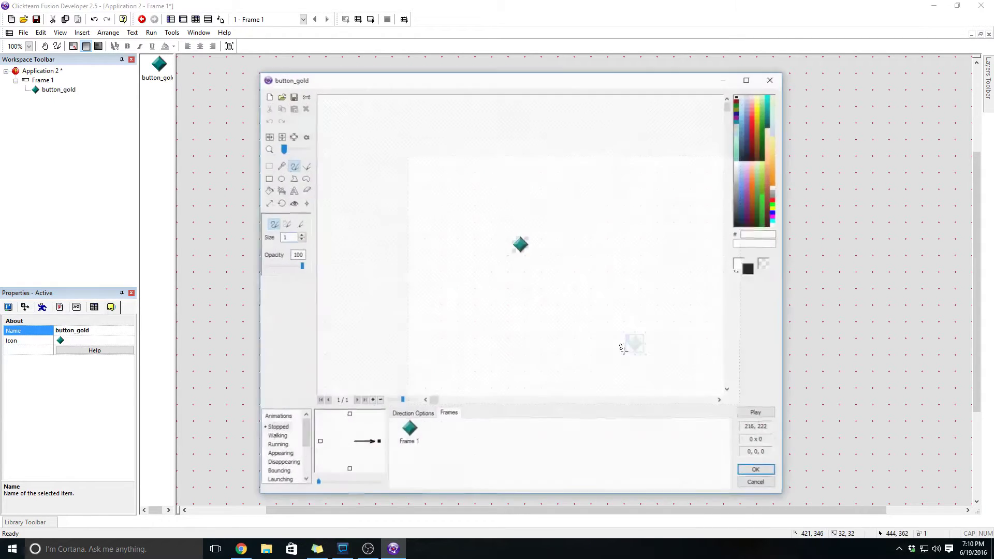
{"action": "left_click", "coordinate": [281, 97]}
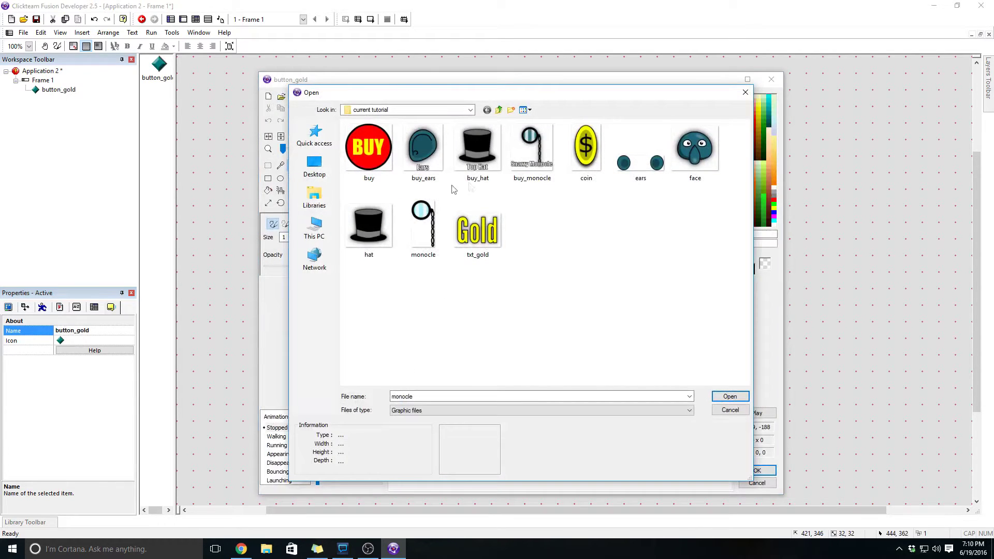
{"action": "double_click", "coordinate": [585, 149]}
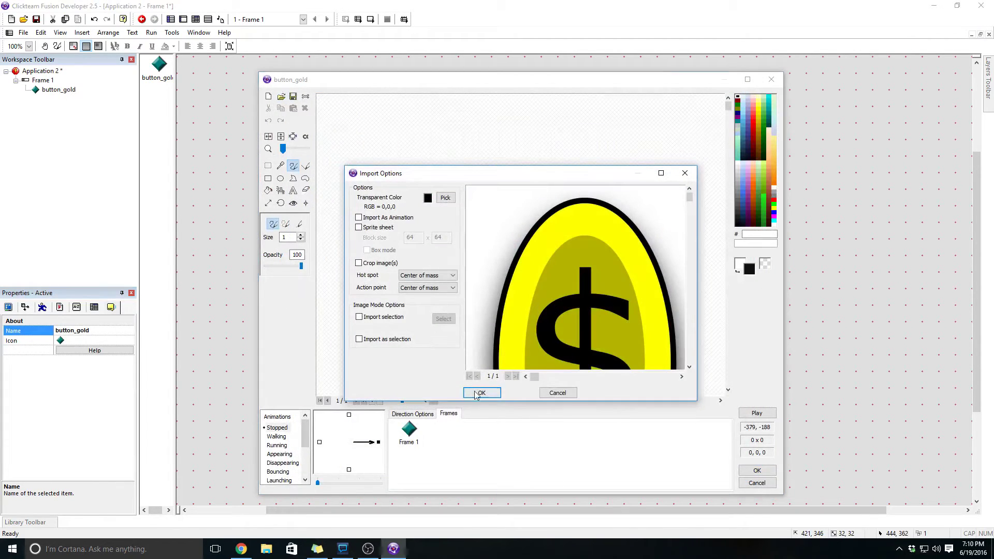
{"action": "left_click", "coordinate": [481, 393]}
{"action": "left_click", "coordinate": [757, 470]}
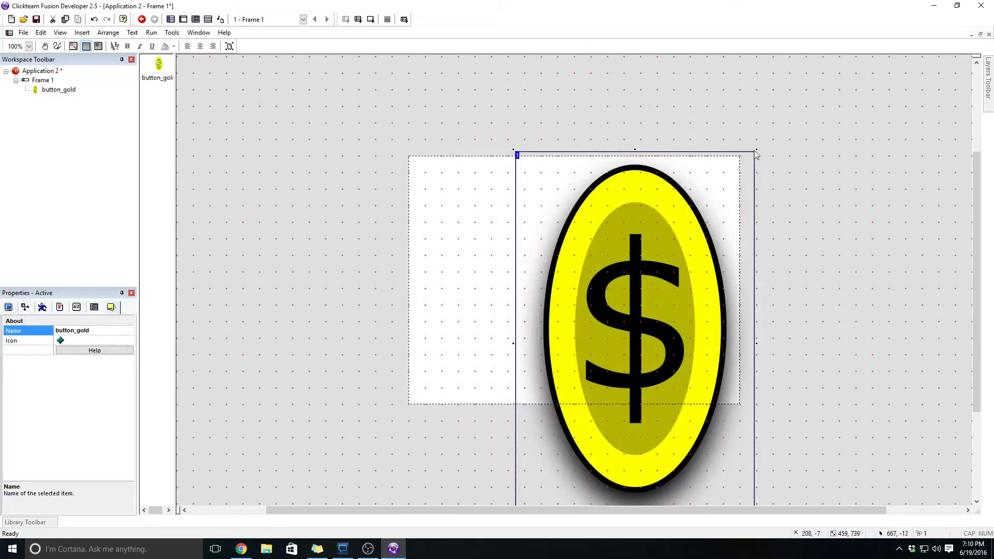
Shrink the coin to about 82 by 134 and place it in the frame's lower-right corner
{"action": "left_click_drag", "start_coordinate": [755, 153], "coordinate": [603, 383]}
{"action": "scroll", "coordinate": [642, 373], "scroll_direction": "down", "scroll_amount": 2}
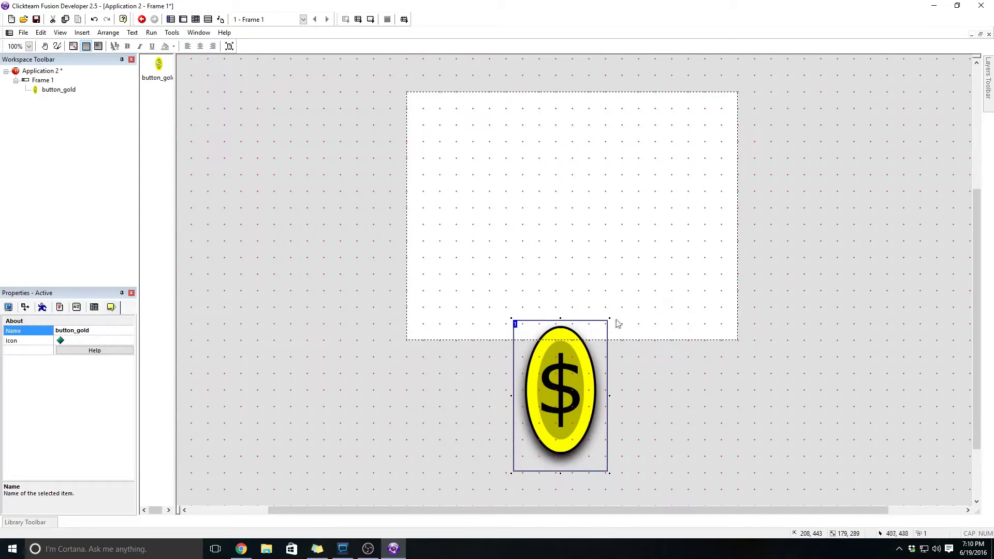
{"action": "left_click_drag", "start_coordinate": [611, 320], "coordinate": [558, 401]}
{"action": "left_click_drag", "start_coordinate": [706, 309], "coordinate": [722, 307]}
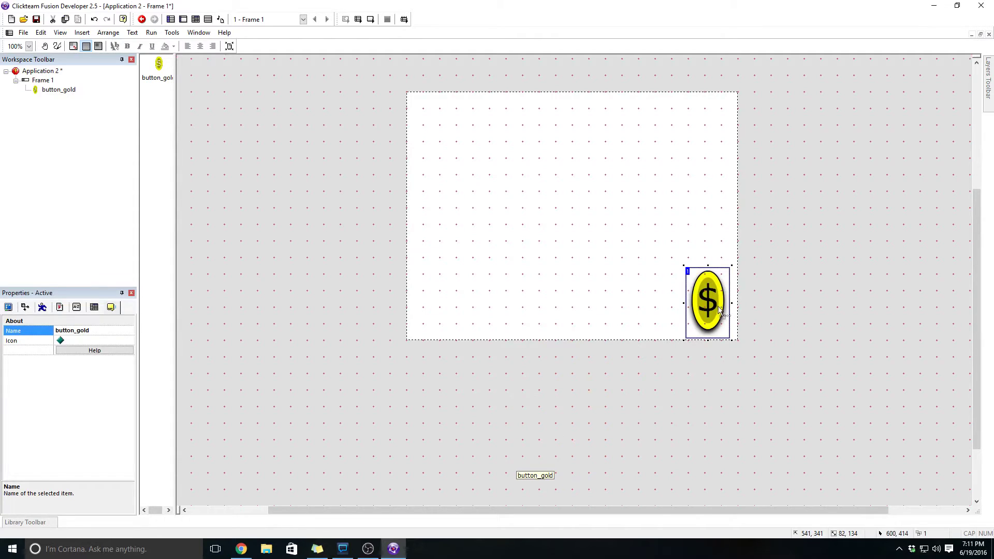
{"action": "left_click", "coordinate": [780, 309]}
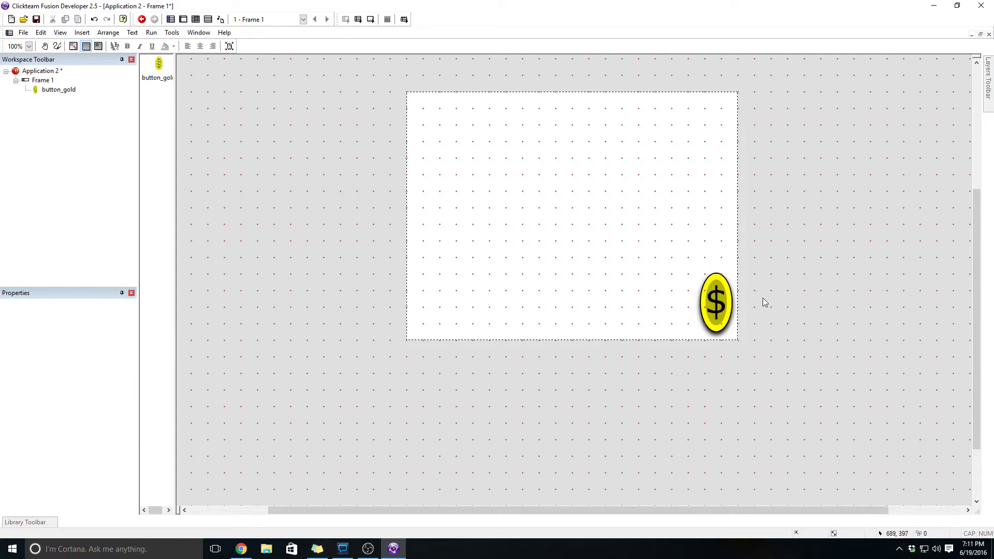
{"action": "scroll", "coordinate": [761, 306], "scroll_direction": "up", "scroll_amount": 3}
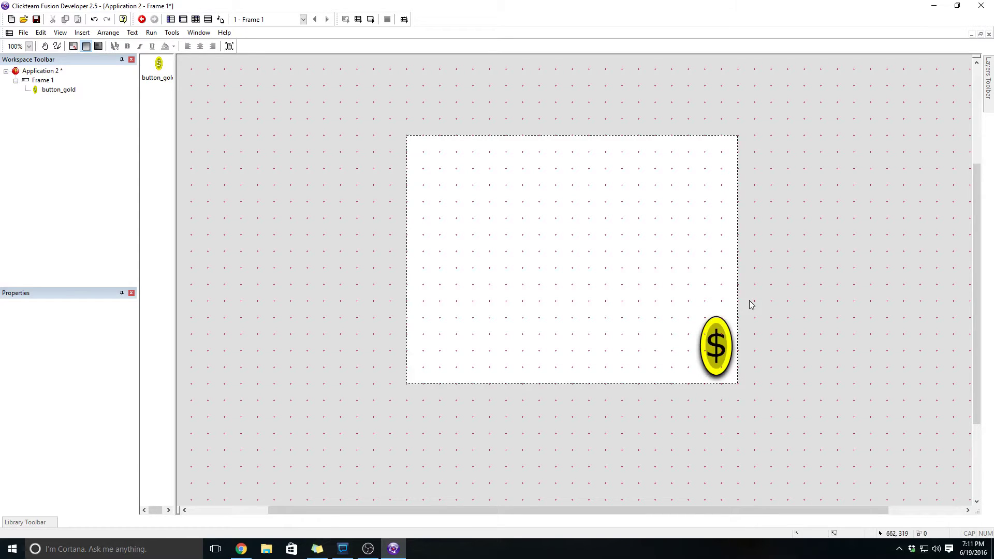
{"action": "left_click", "coordinate": [712, 331]}
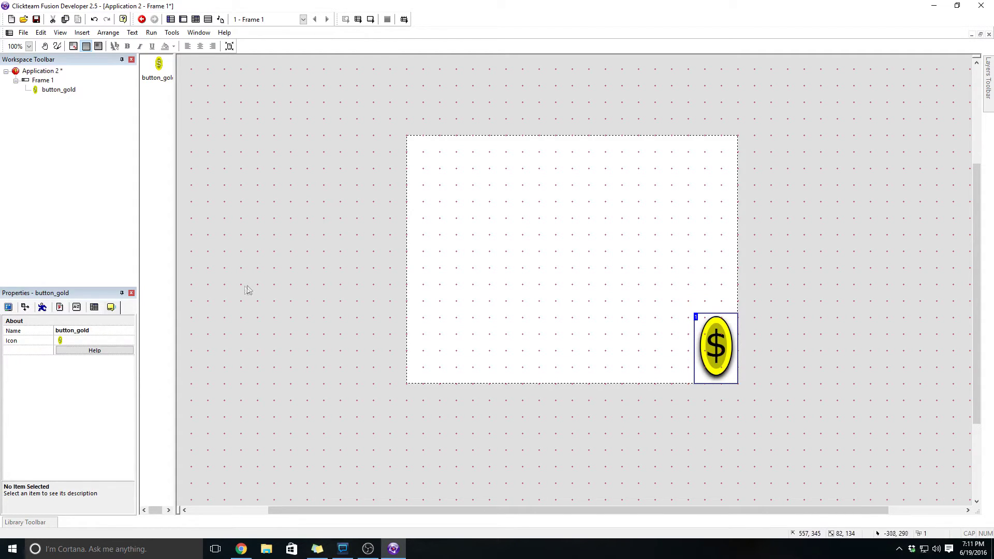
{"action": "left_click", "coordinate": [41, 71]}
Create a new application global value named Gold
{"action": "left_click", "coordinate": [60, 307]}
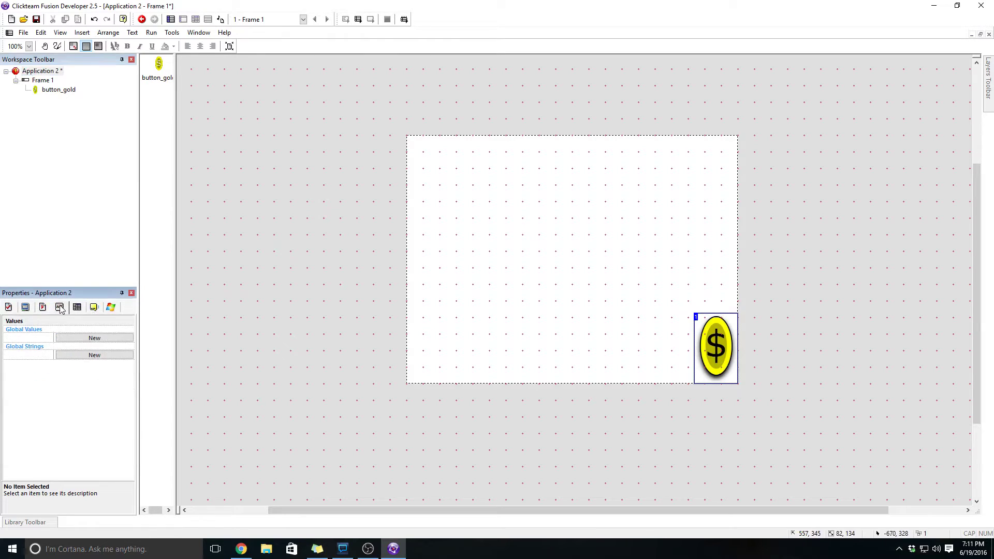
{"action": "left_click", "coordinate": [91, 339]}
{"action": "double_click", "coordinate": [39, 339]}
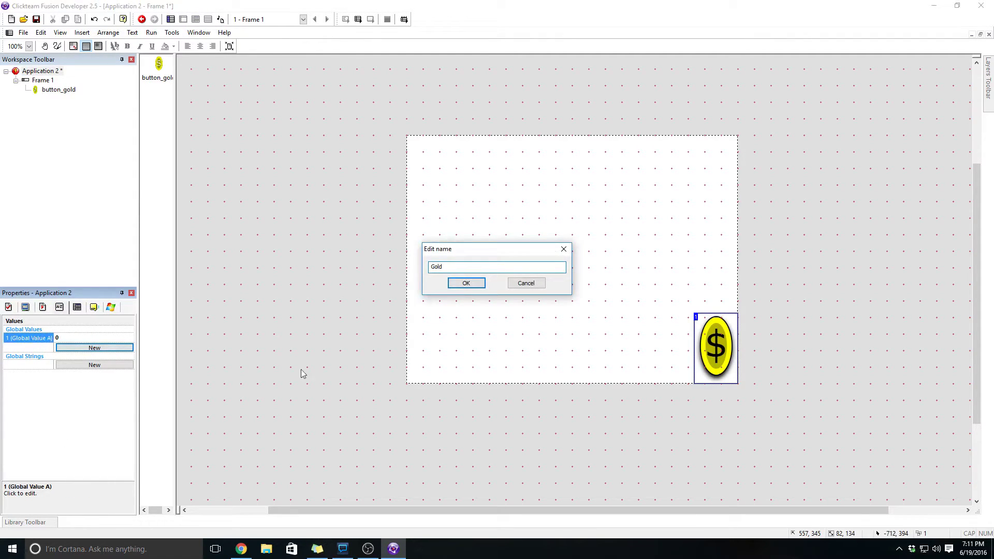
{"action": "left_click", "coordinate": [475, 286]}
Add an event triggered when the user left-clicks button_gold
{"action": "left_click", "coordinate": [197, 20]}
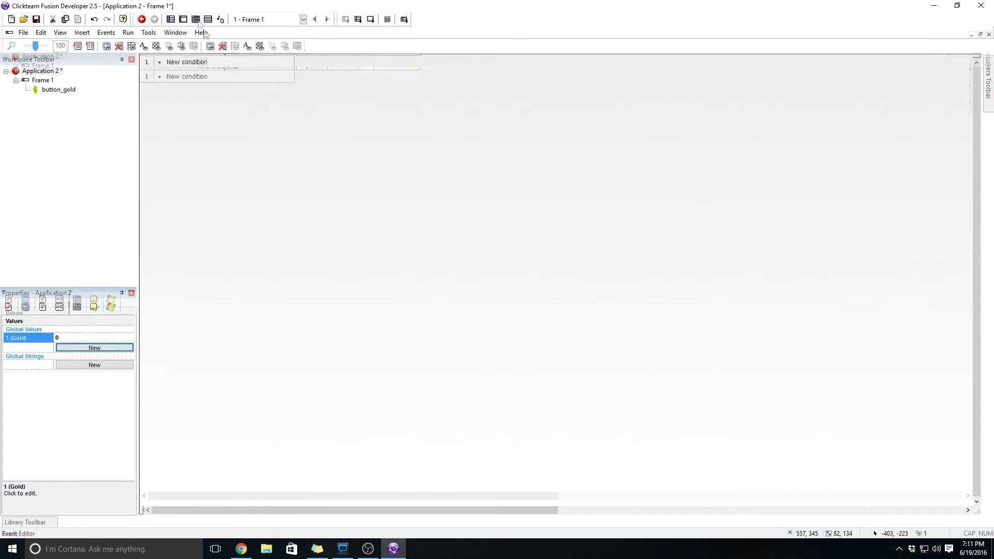
{"action": "left_click", "coordinate": [206, 77]}
{"action": "right_click", "coordinate": [210, 78]}
{"action": "mouse_move", "coordinate": [225, 103]}
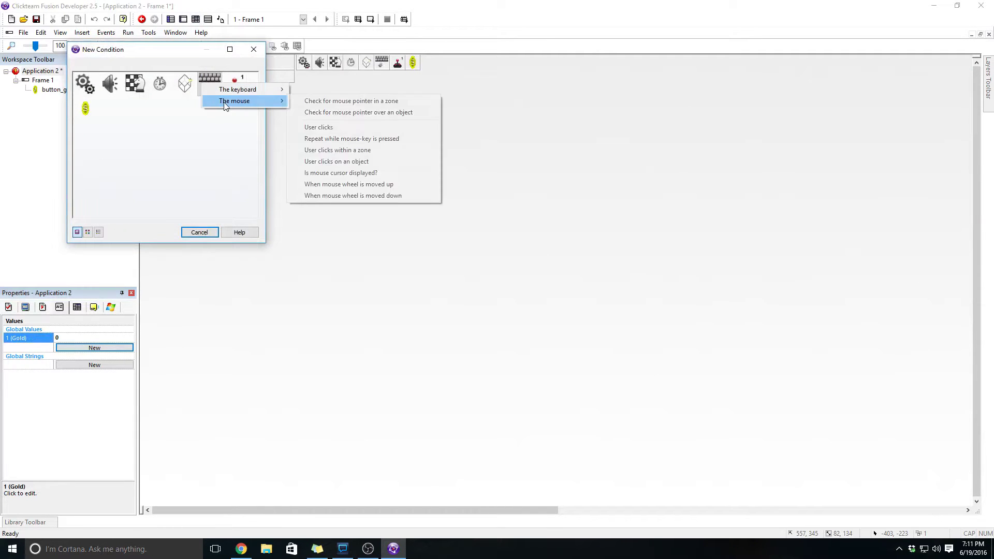
{"action": "left_click", "coordinate": [360, 162]}
{"action": "left_click", "coordinate": [62, 149]}
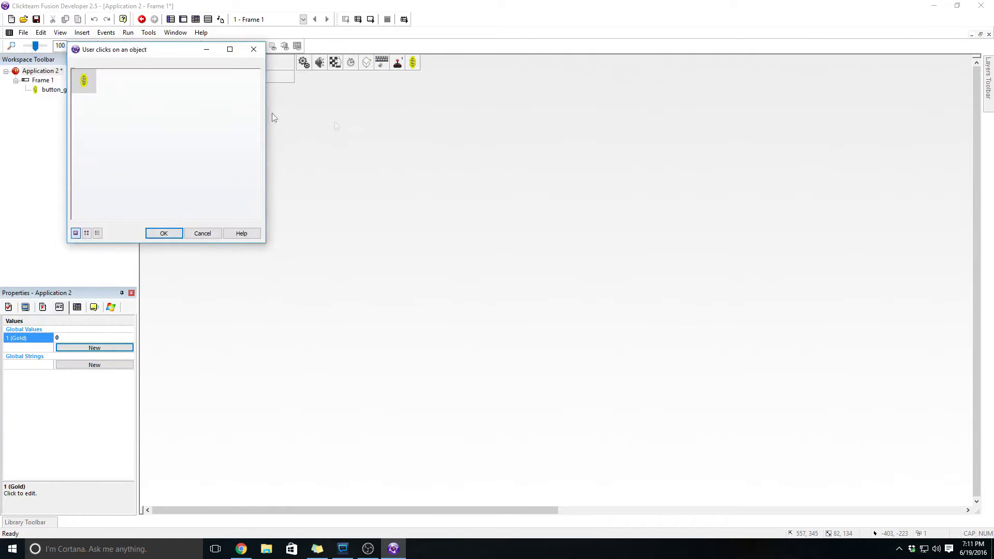
{"action": "double_click", "coordinate": [89, 83]}
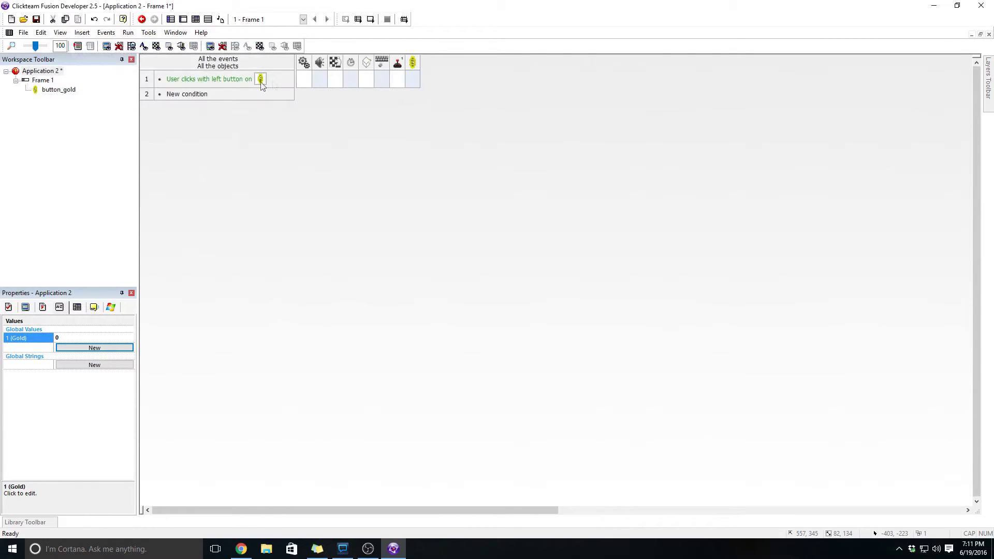
Give that event an action adding 50 to the global value Gold
{"action": "right_click", "coordinate": [302, 83]}
{"action": "mouse_move", "coordinate": [348, 108]}
{"action": "left_click", "coordinate": [471, 112]}
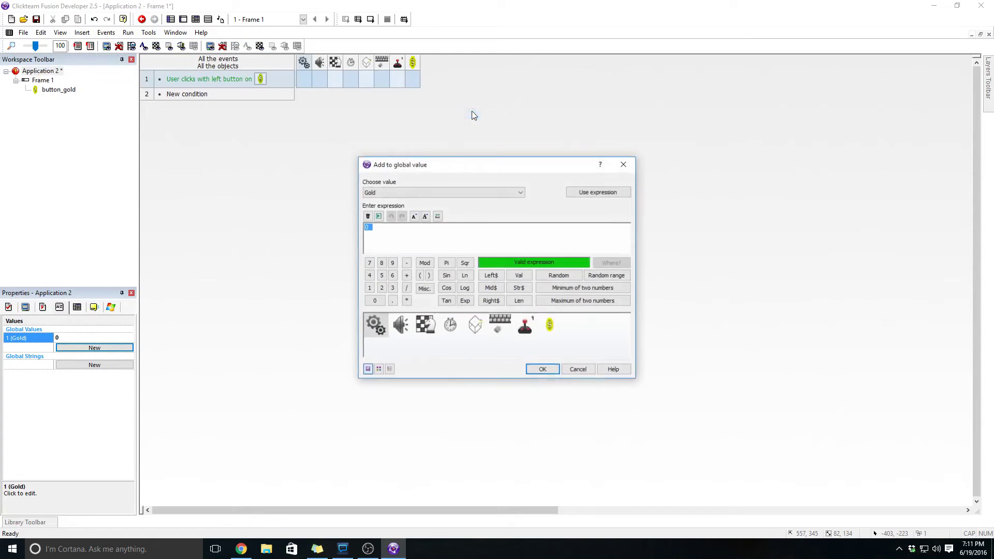
{"action": "left_click", "coordinate": [397, 195]}
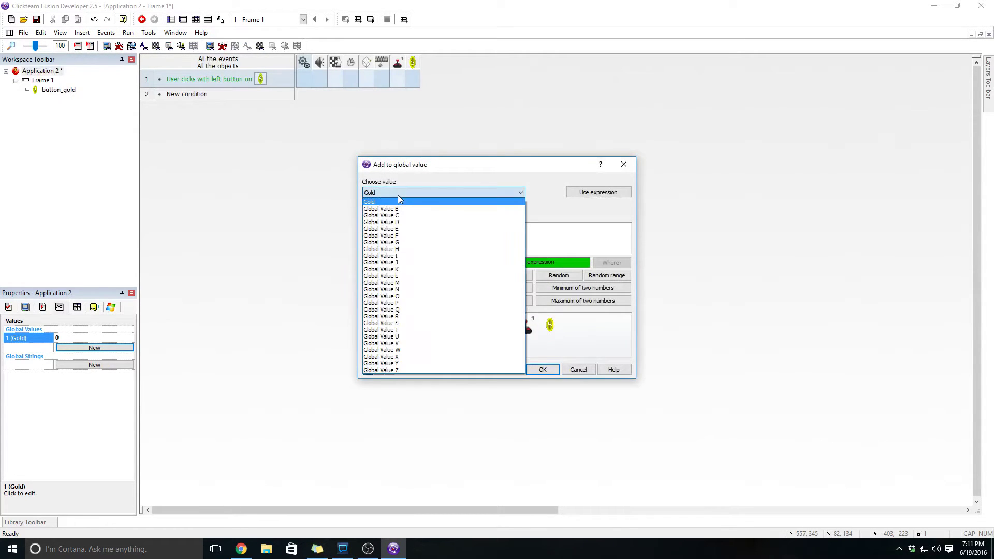
{"action": "left_click", "coordinate": [390, 202]}
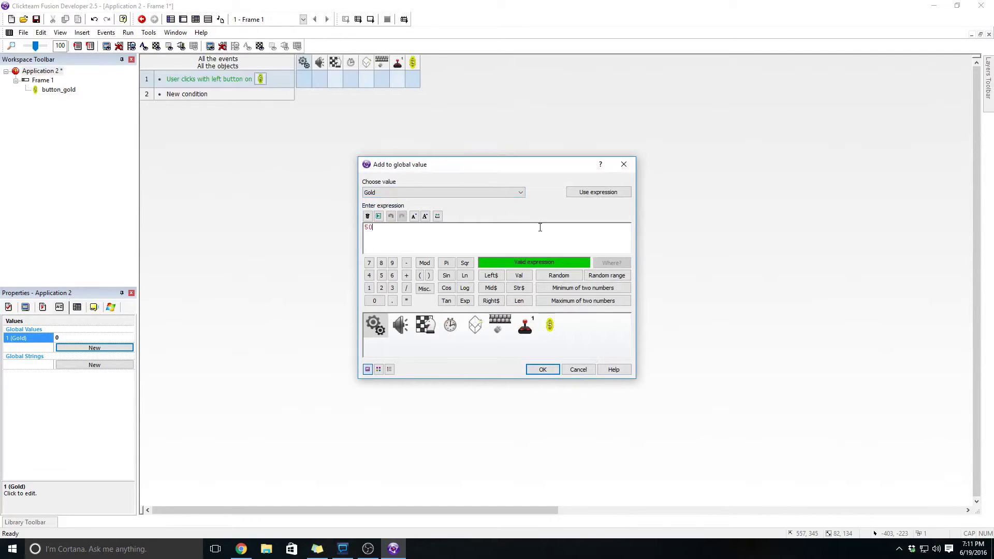
{"action": "key", "text": "Return"}
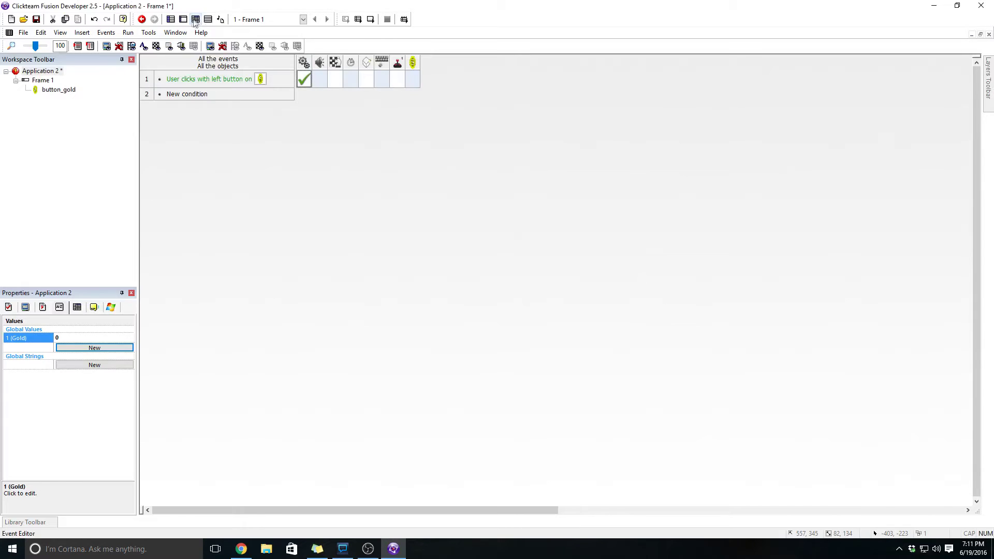
{"action": "left_click", "coordinate": [196, 19]}
Insert a Counter object above the coin and name it counter_gold
{"action": "right_click", "coordinate": [689, 293]}
{"action": "left_click", "coordinate": [695, 301]}
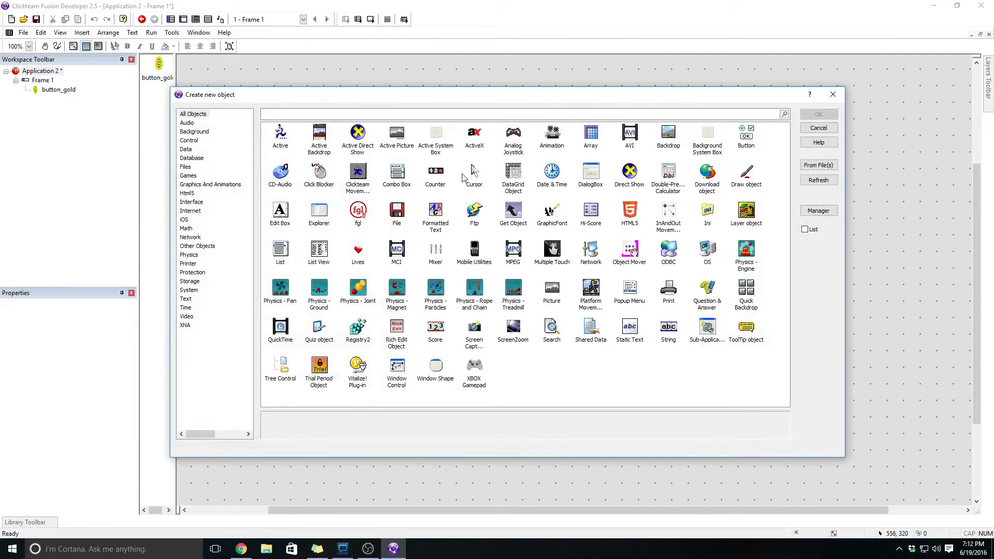
{"action": "double_click", "coordinate": [435, 173]}
{"action": "left_click", "coordinate": [702, 293]}
{"action": "left_click", "coordinate": [110, 307]}
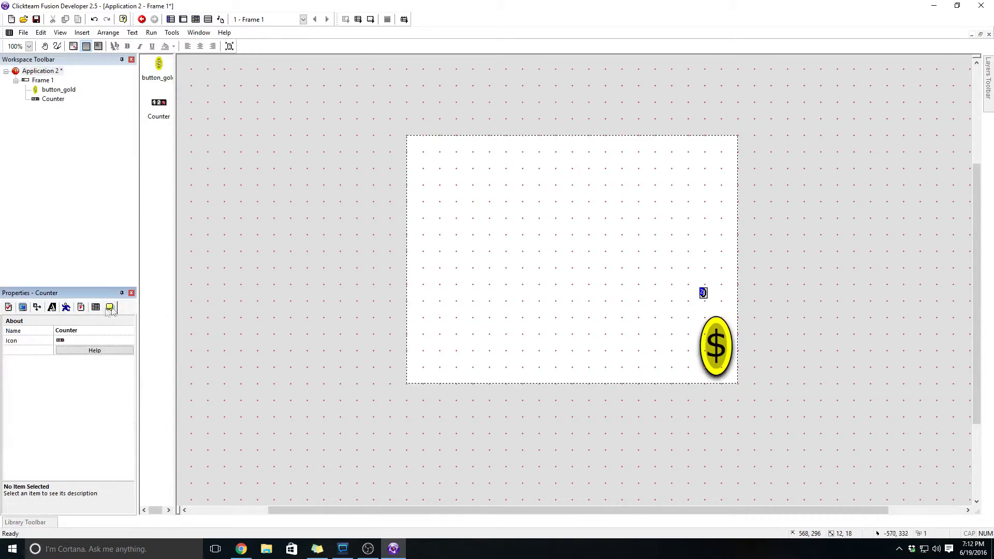
{"action": "left_click", "coordinate": [85, 329]}
{"action": "type", "text": "coun"}
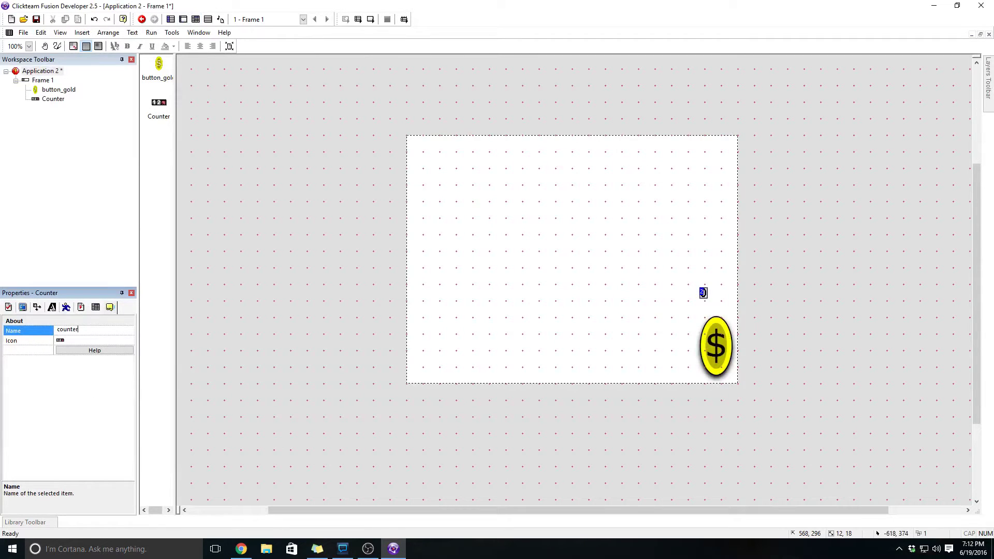
{"action": "type", "text": "ter_gold"}
{"action": "key", "text": "Return"}
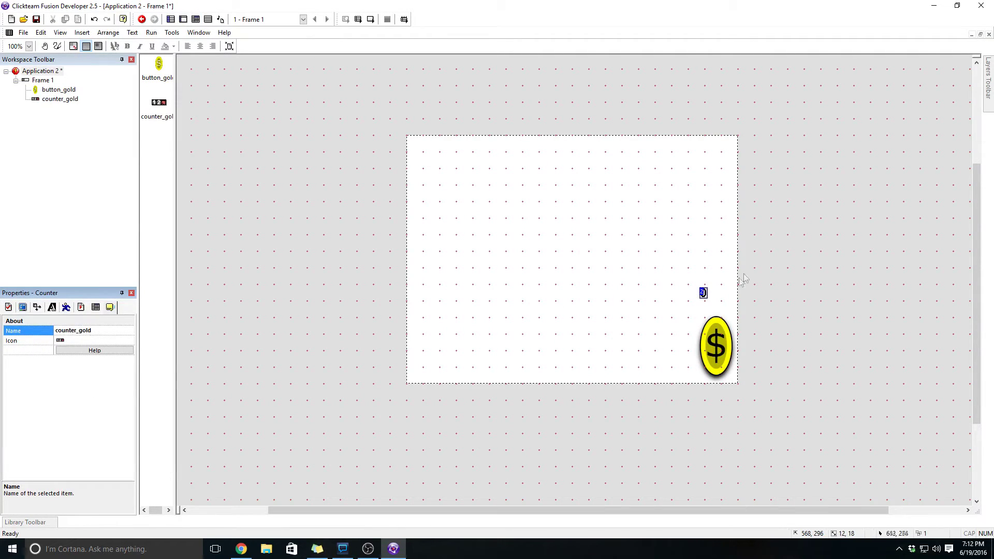
Enlarge counter_gold slightly using its corner handle
{"action": "left_click", "coordinate": [722, 298]}
{"action": "double_click", "coordinate": [703, 294]}
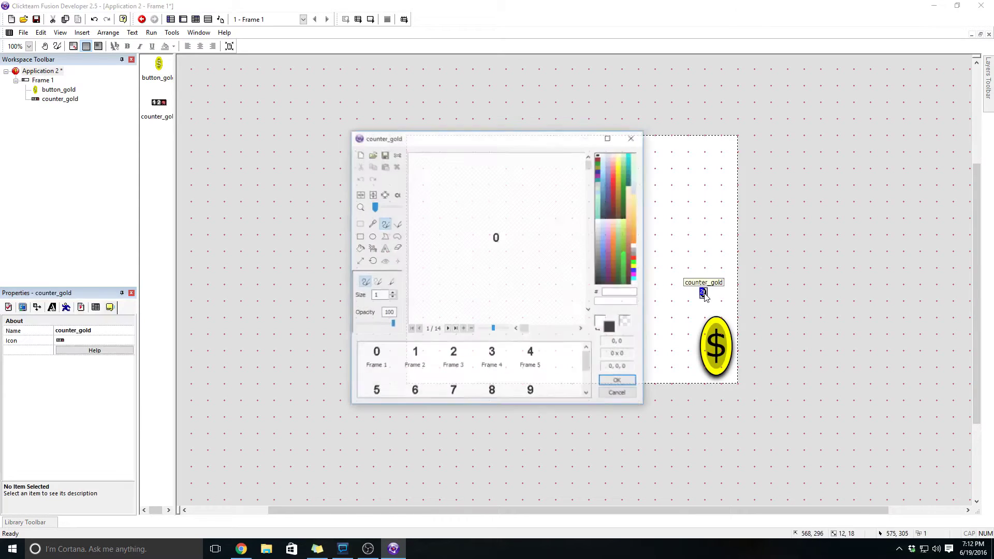
{"action": "left_click", "coordinate": [620, 390]}
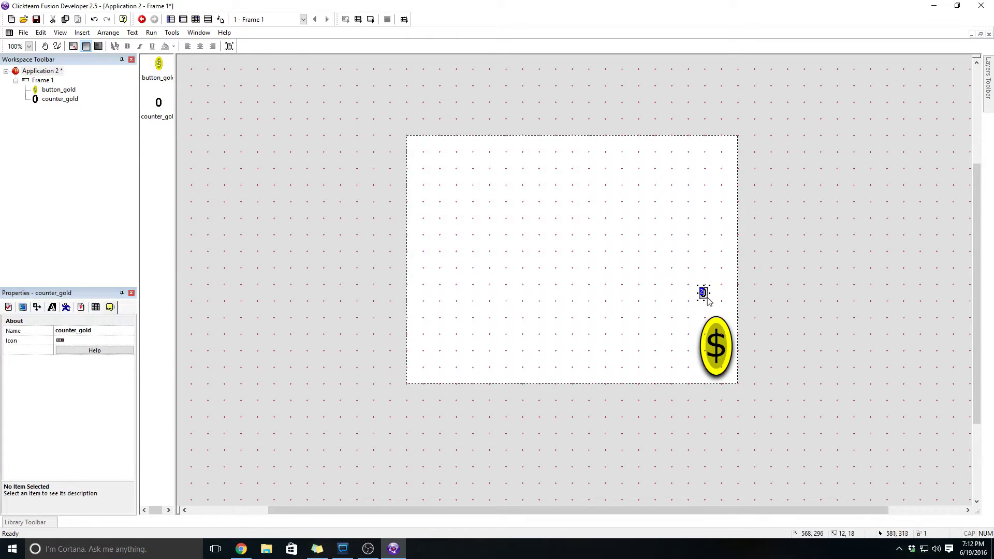
{"action": "left_click_drag", "start_coordinate": [715, 307], "coordinate": [723, 310]}
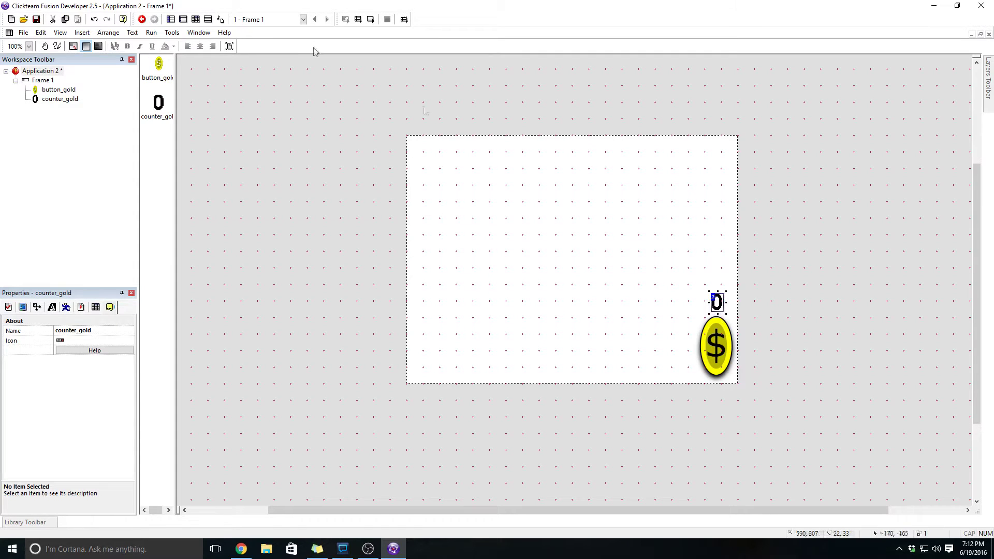
{"action": "left_click", "coordinate": [196, 21]}
Add an Always event with a Set Counter action on counter_gold
{"action": "left_click", "coordinate": [189, 95]}
{"action": "left_click", "coordinate": [87, 85]}
{"action": "left_click", "coordinate": [99, 90]}
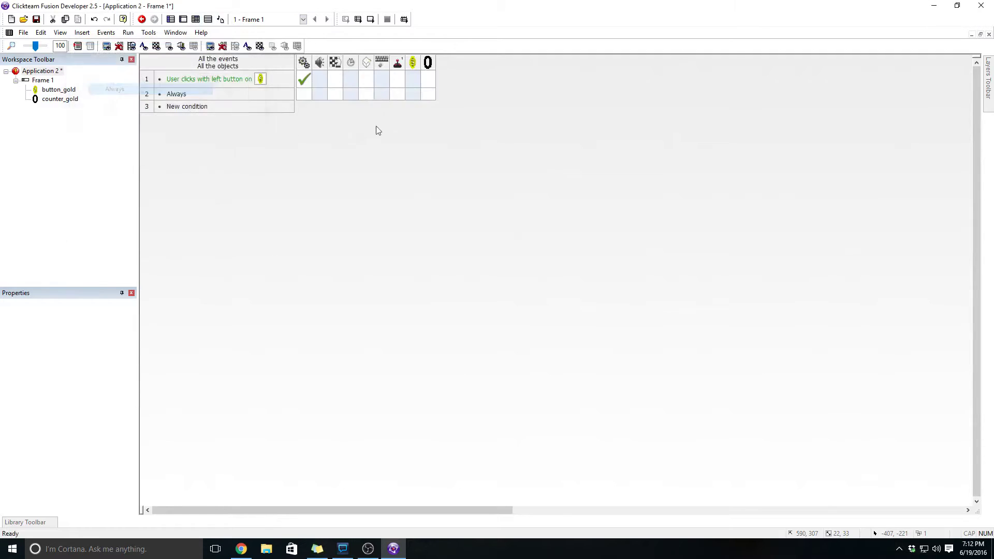
{"action": "right_click", "coordinate": [428, 96]}
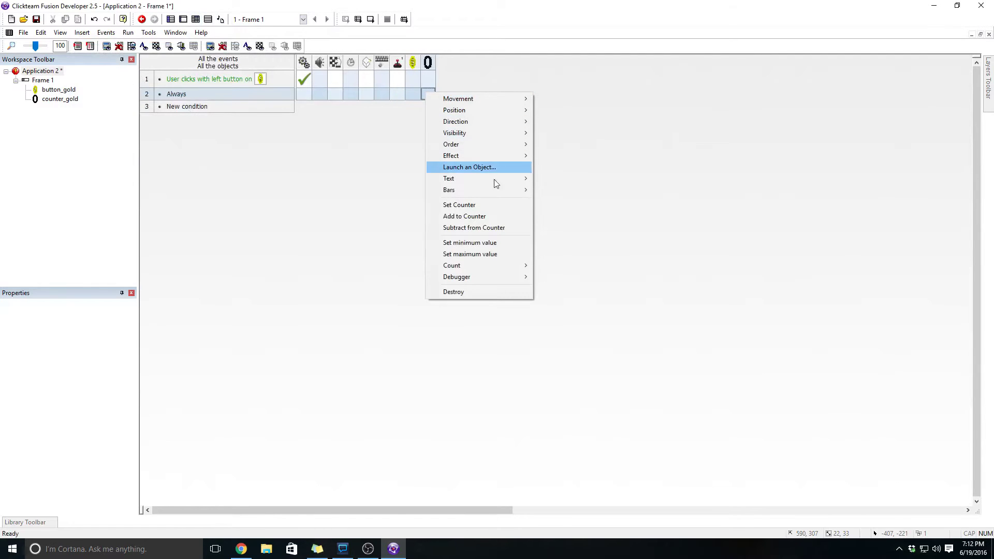
{"action": "left_click", "coordinate": [486, 202]}
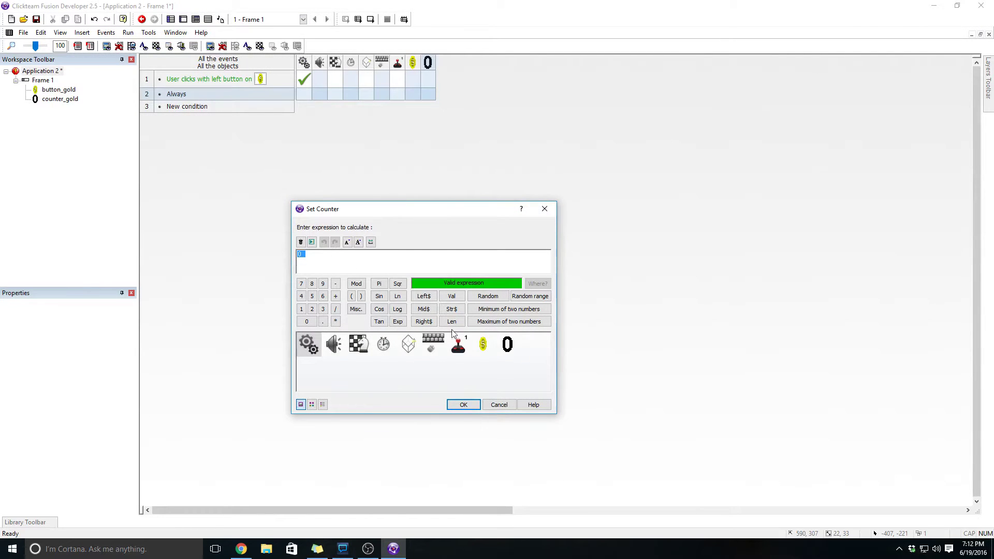
Use the global value Gold as the counter's new value
{"action": "left_click", "coordinate": [311, 348]}
{"action": "mouse_move", "coordinate": [320, 339]}
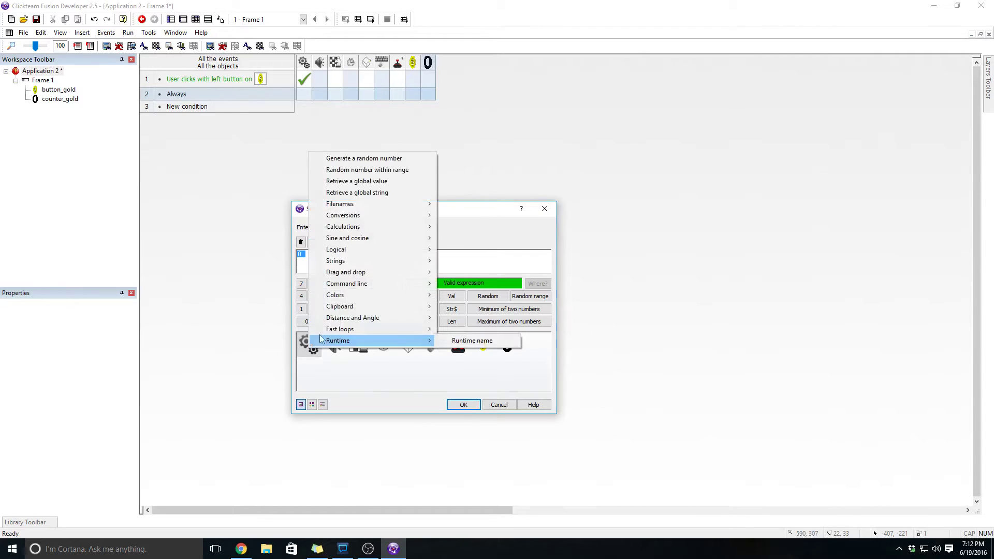
{"action": "left_click", "coordinate": [359, 183]}
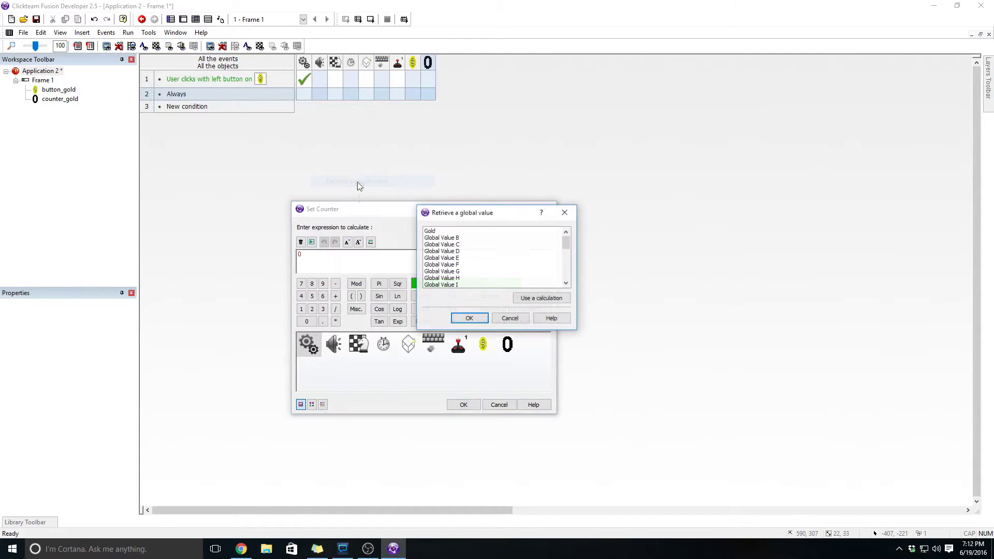
{"action": "left_click", "coordinate": [437, 234]}
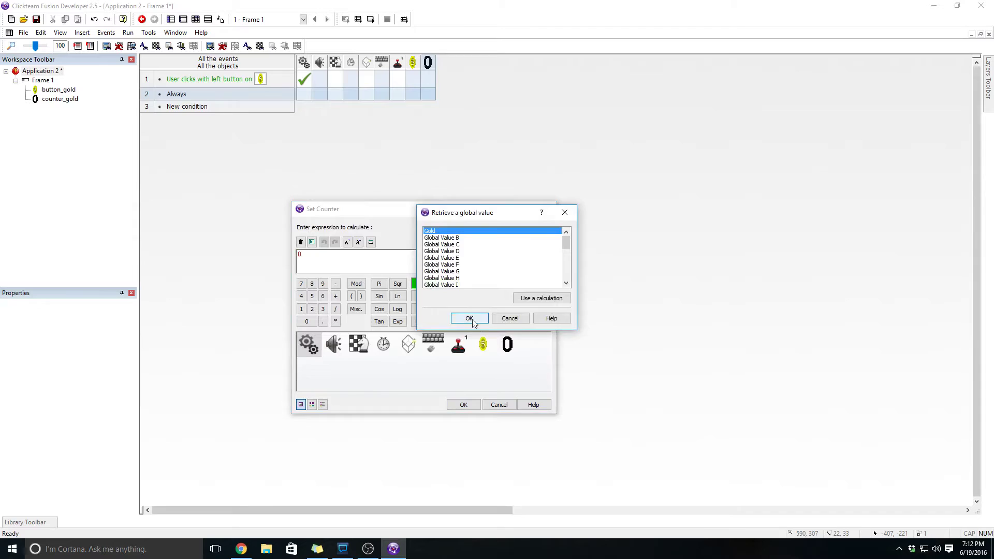
{"action": "left_click", "coordinate": [469, 318]}
{"action": "left_click", "coordinate": [463, 404]}
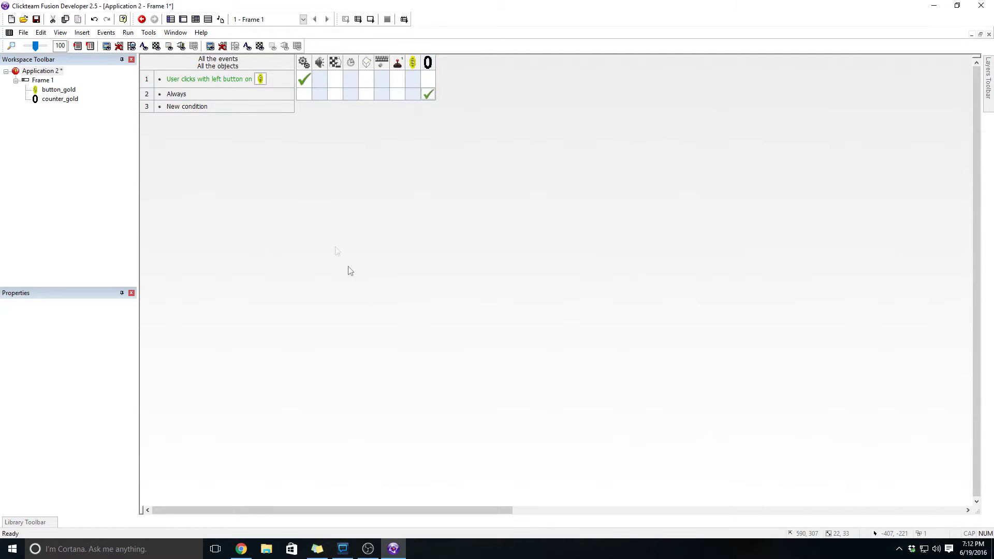
{"action": "left_click", "coordinate": [183, 19]}
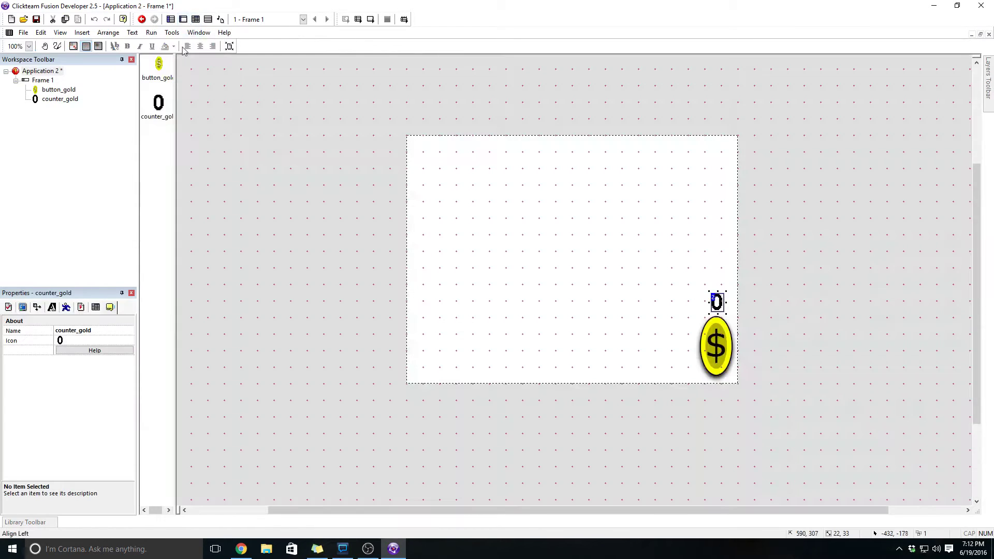
{"action": "left_click", "coordinate": [149, 33]}
Test-run Frame 1, clicking the coin repeatedly until the gold counter shows 750
{"action": "left_click", "coordinate": [153, 68]}
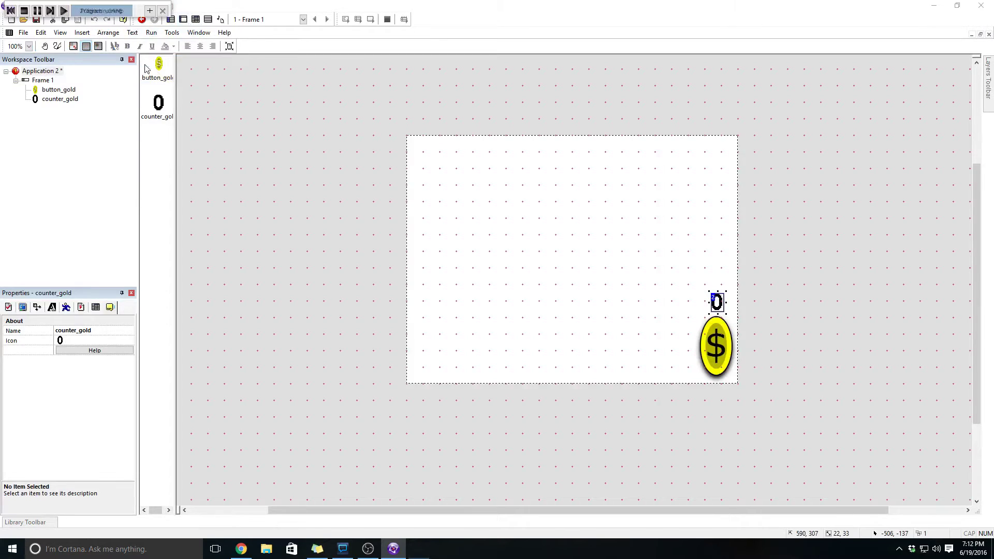
{"action": "left_click", "coordinate": [637, 380]}
{"action": "left_click", "coordinate": [640, 381]}
{"action": "left_click", "coordinate": [640, 380]}
{"action": "left_click", "coordinate": [641, 380]}
{"action": "left_click", "coordinate": [640, 381]}
{"action": "left_click", "coordinate": [640, 380]}
{"action": "left_click", "coordinate": [640, 380]}
{"action": "left_click", "coordinate": [641, 380]}
{"action": "left_click", "coordinate": [641, 381]}
{"action": "left_click", "coordinate": [641, 380]}
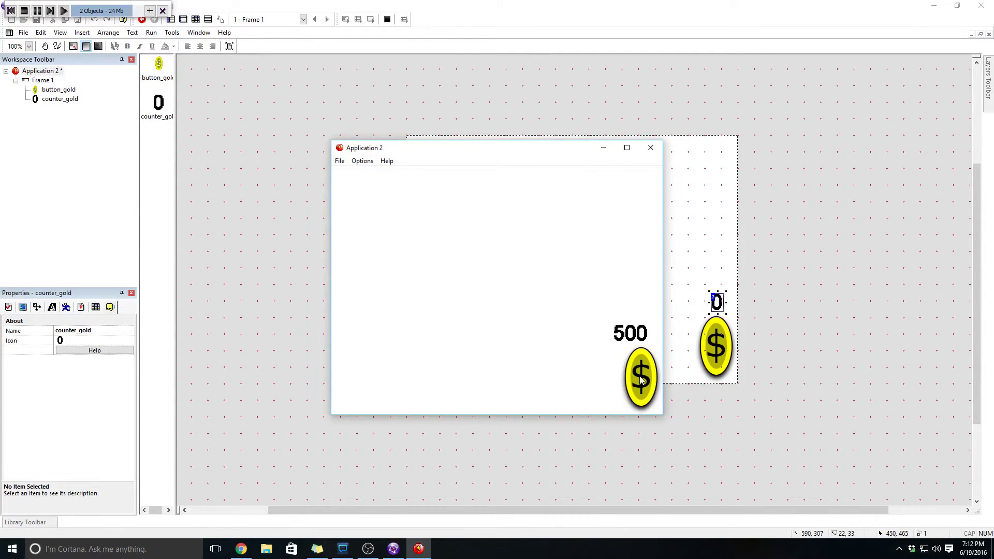
{"action": "left_click", "coordinate": [641, 380]}
{"action": "left_click", "coordinate": [641, 381]}
{"action": "left_click", "coordinate": [641, 381]}
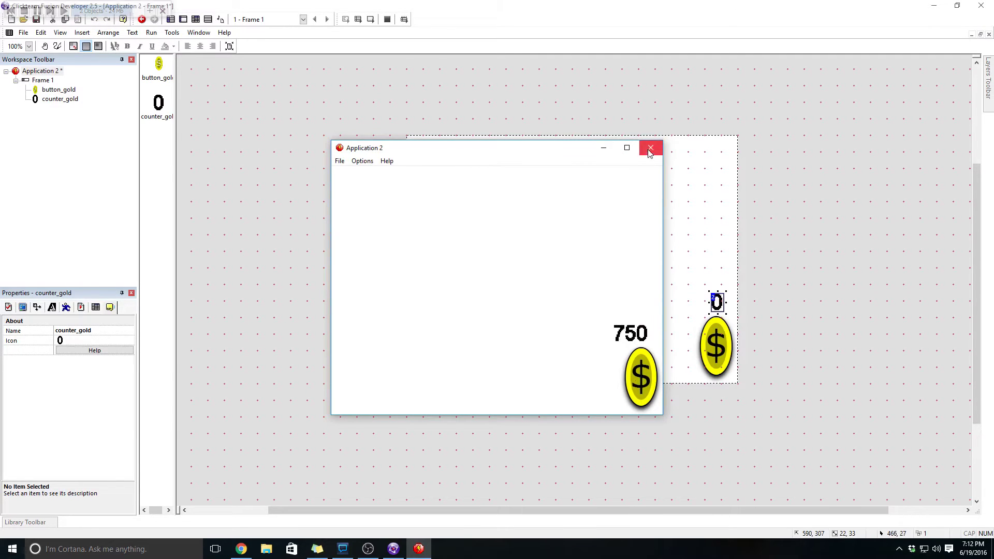
{"action": "left_click", "coordinate": [651, 148]}
{"action": "right_click", "coordinate": [675, 278]}
{"action": "left_click", "coordinate": [678, 269]}
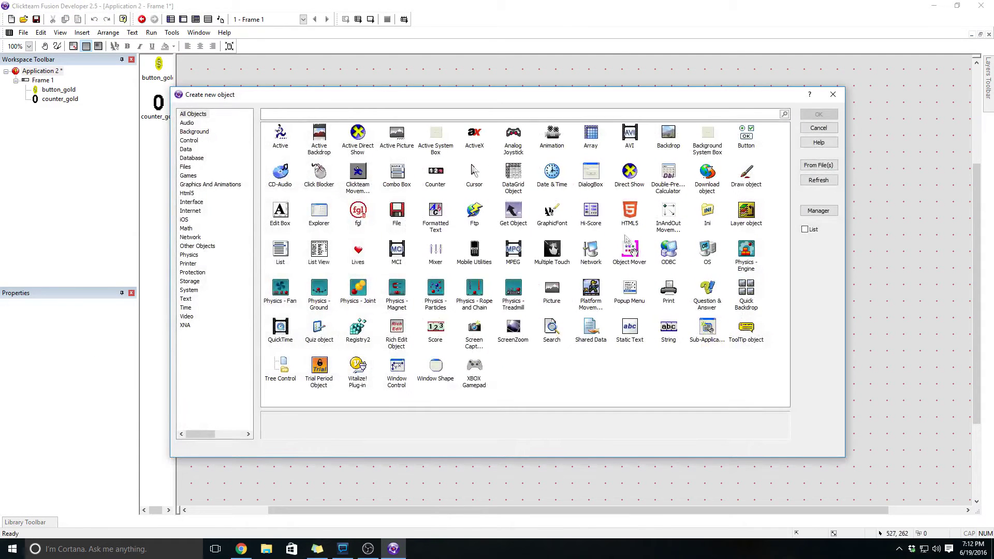
Insert a Backdrop object showing the imported txt_gold image
{"action": "double_click", "coordinate": [668, 136]}
{"action": "left_click", "coordinate": [634, 298]}
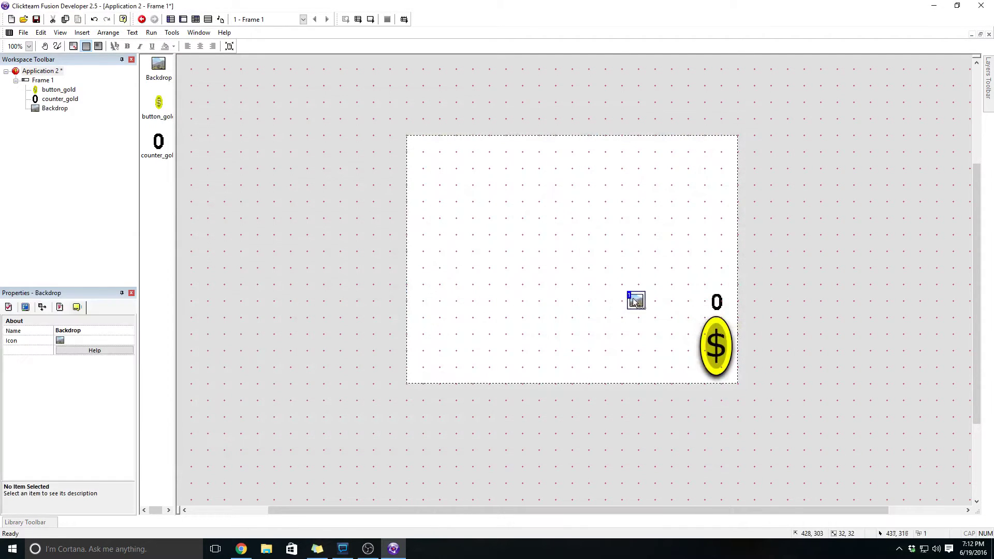
{"action": "left_click", "coordinate": [249, 105]}
{"action": "left_click", "coordinate": [433, 209]}
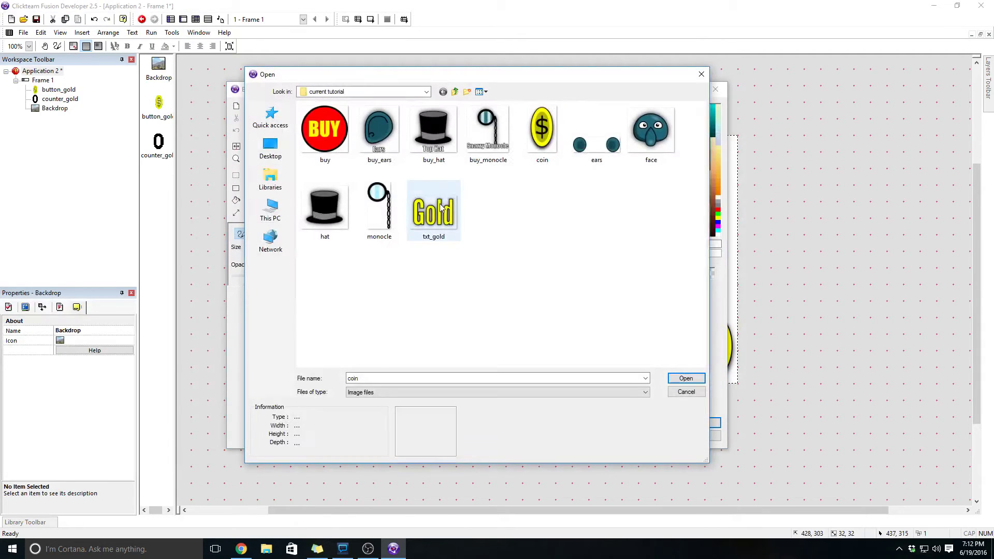
{"action": "double_click", "coordinate": [444, 204]}
{"action": "left_click", "coordinate": [481, 392]}
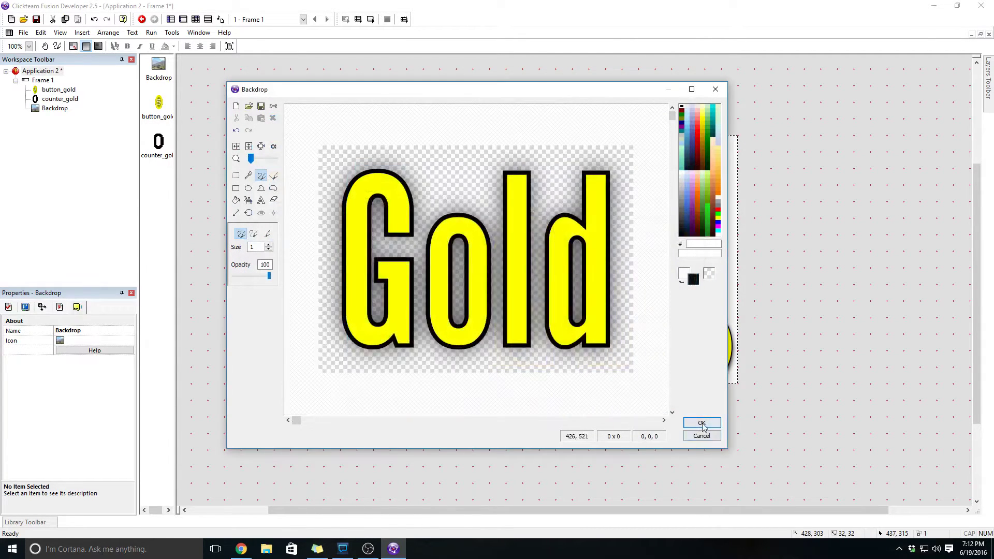
{"action": "left_click", "coordinate": [701, 423]}
Shrink the Gold label and position it just above the gold counter
{"action": "left_click_drag", "start_coordinate": [828, 373], "coordinate": [601, 254]}
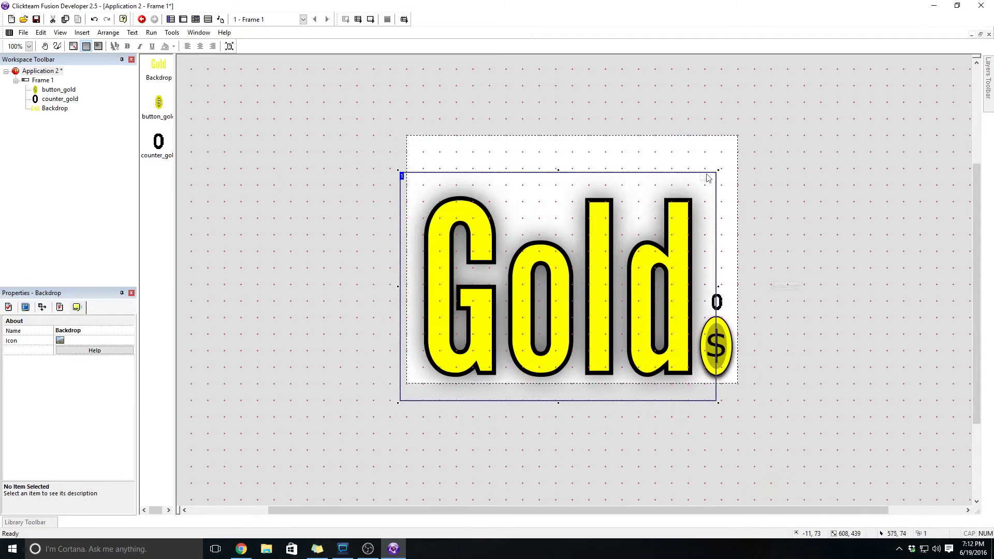
{"action": "left_click_drag", "start_coordinate": [719, 168], "coordinate": [719, 255], "text": "shift"}
{"action": "left_click_drag", "start_coordinate": [699, 287], "coordinate": [735, 285]}
{"action": "left_click", "coordinate": [781, 286]}
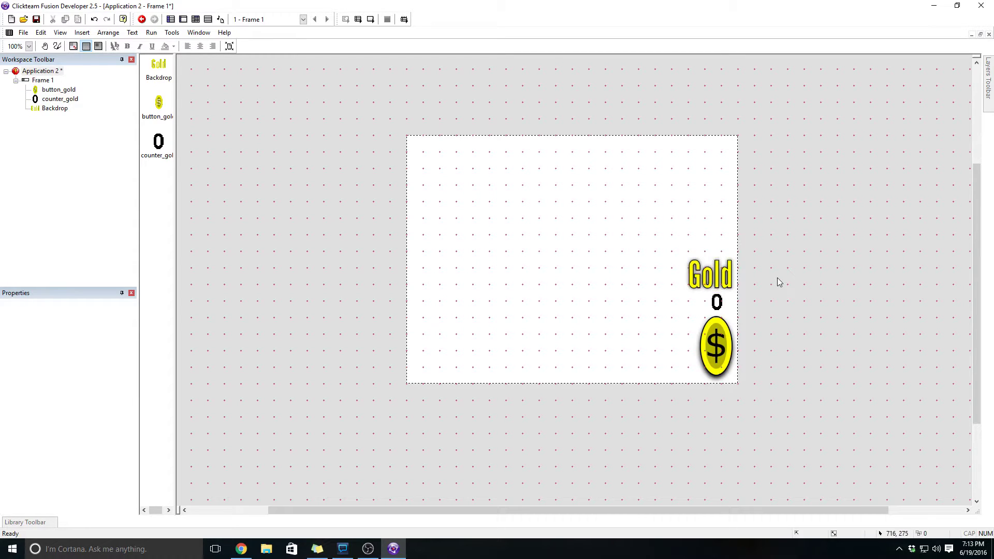
{"action": "right_click", "coordinate": [532, 325]}
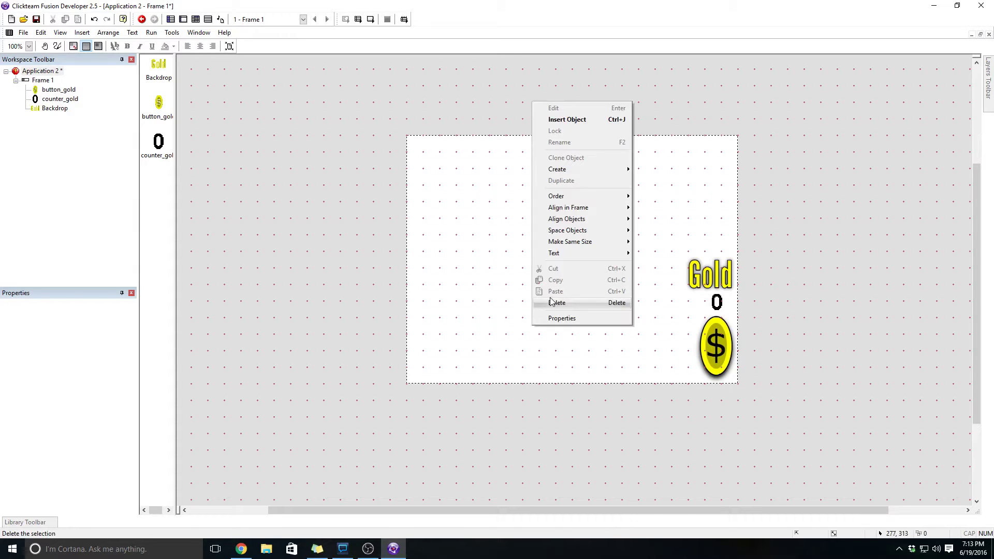
Insert an Active object near the bottom centre and name it face
{"action": "left_click", "coordinate": [567, 119]}
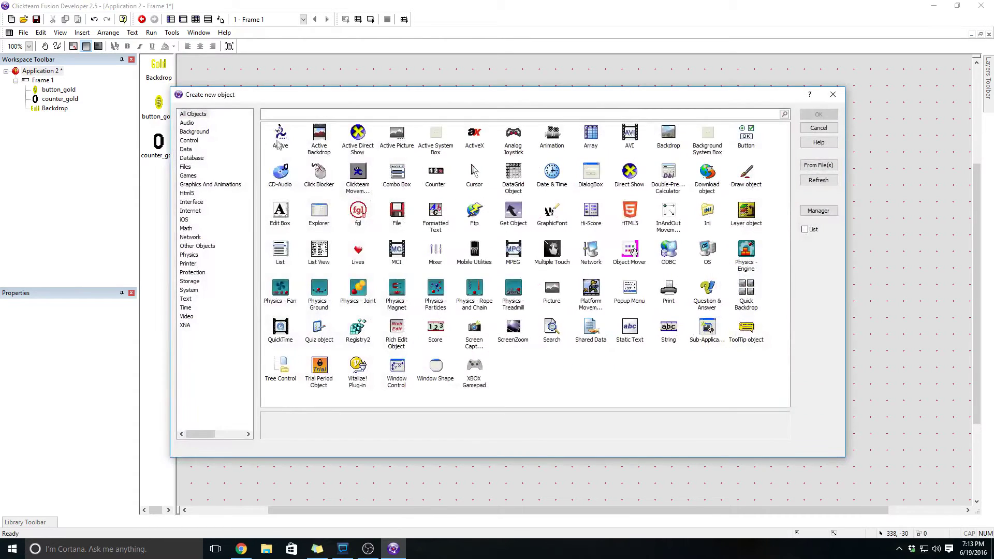
{"action": "double_click", "coordinate": [280, 166]}
{"action": "left_click", "coordinate": [512, 331]}
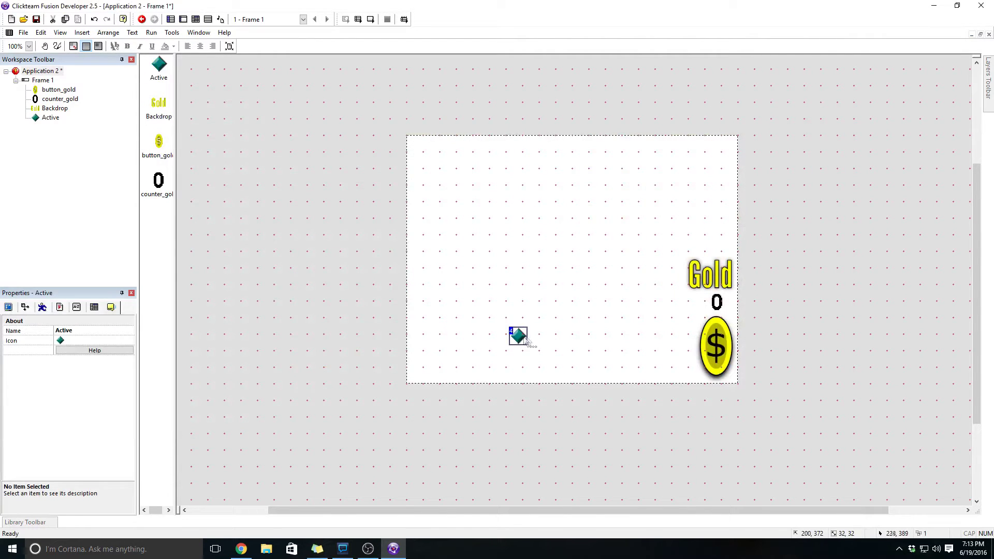
{"action": "left_click", "coordinate": [97, 330]}
{"action": "type", "text": "face"}
{"action": "key", "text": "Return"}
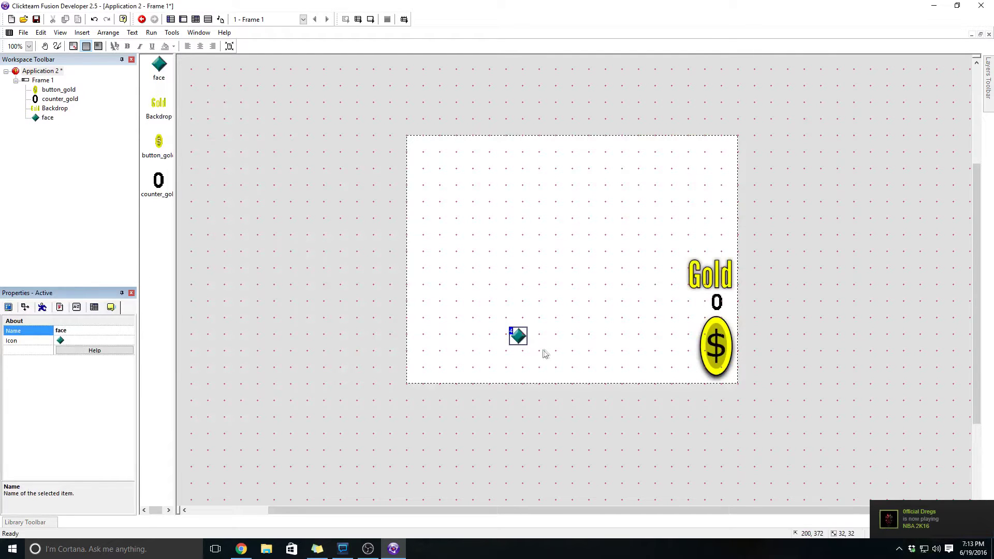
Import the blue face image as the face object's picture
{"action": "double_click", "coordinate": [518, 336]}
{"action": "left_click", "coordinate": [281, 96]}
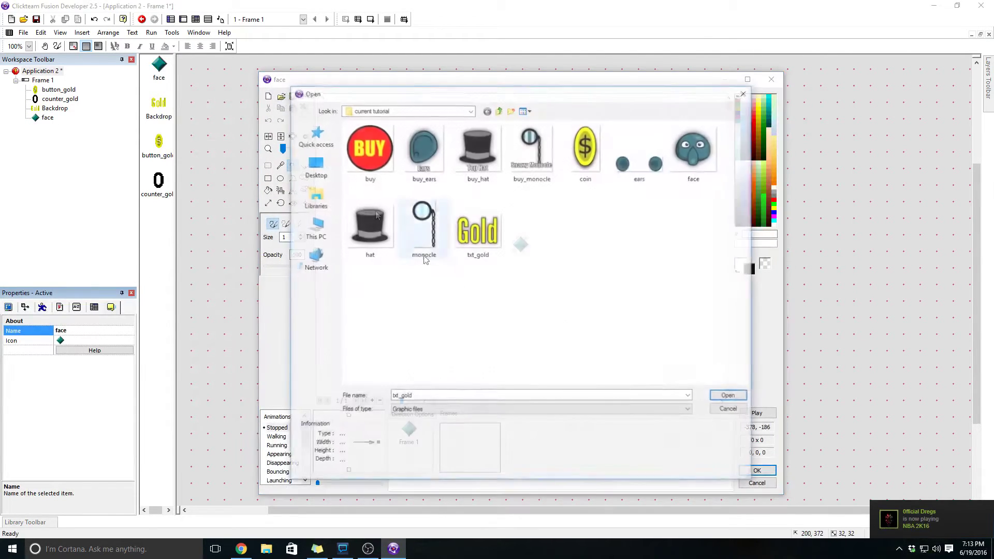
{"action": "left_click", "coordinate": [695, 147]}
{"action": "left_click", "coordinate": [730, 396]}
{"action": "left_click", "coordinate": [477, 393]}
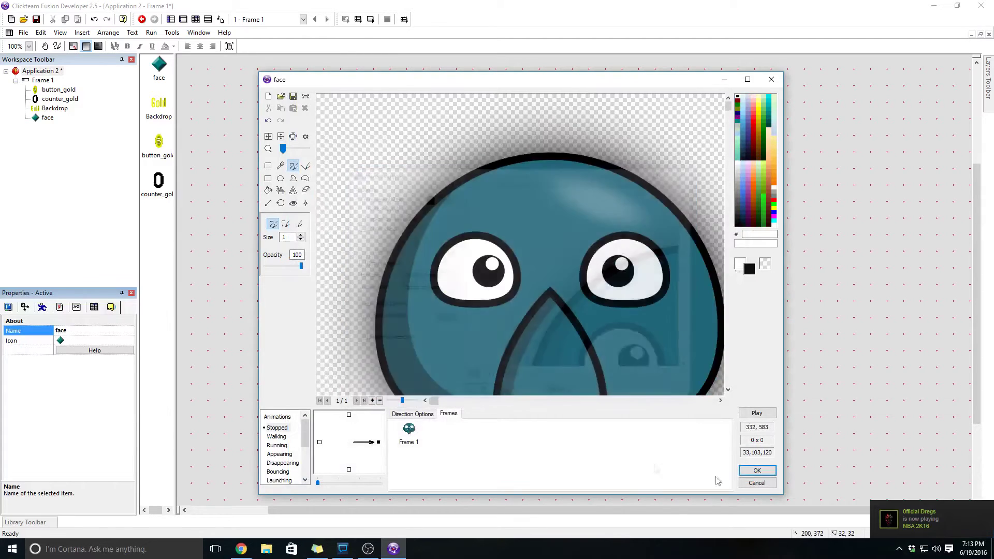
{"action": "left_click", "coordinate": [754, 470]}
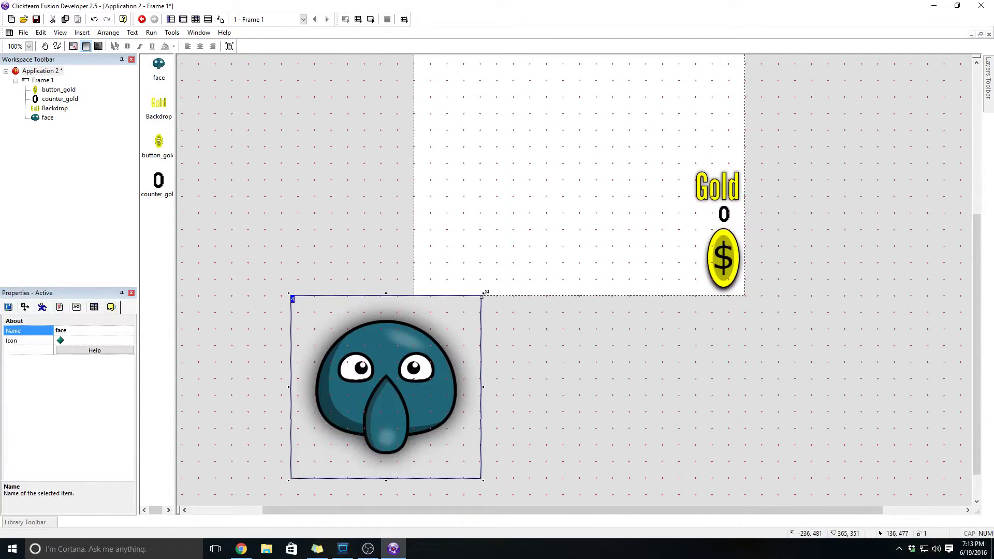
{"action": "left_click", "coordinate": [97, 308]}
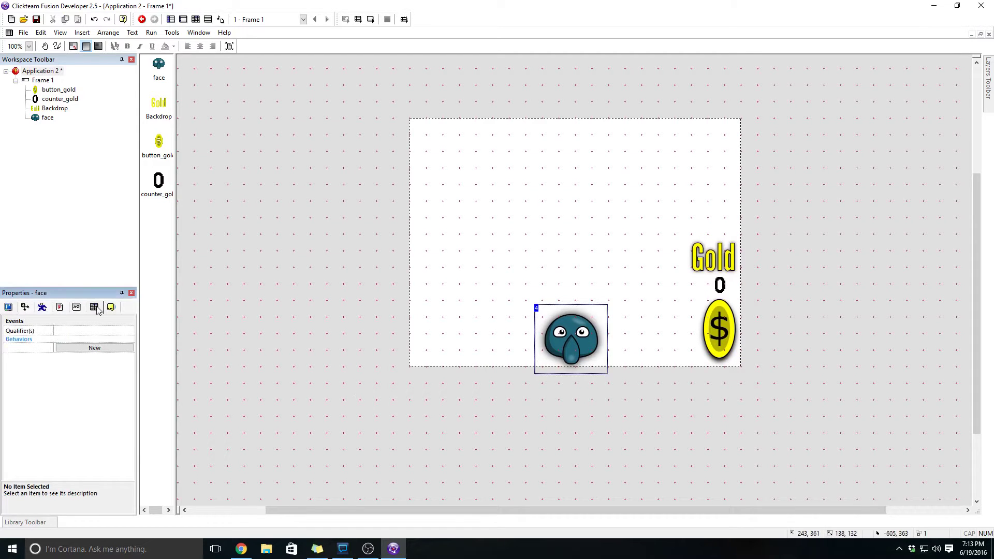
{"action": "right_click", "coordinate": [397, 143]}
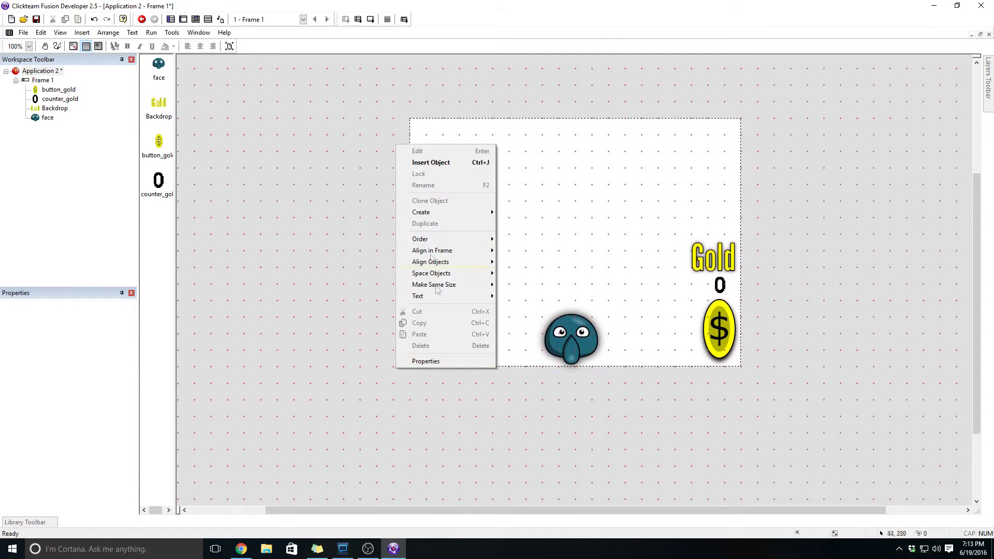
Insert an Active object near the bottom and import the top hat image into it
{"action": "left_click", "coordinate": [420, 161]}
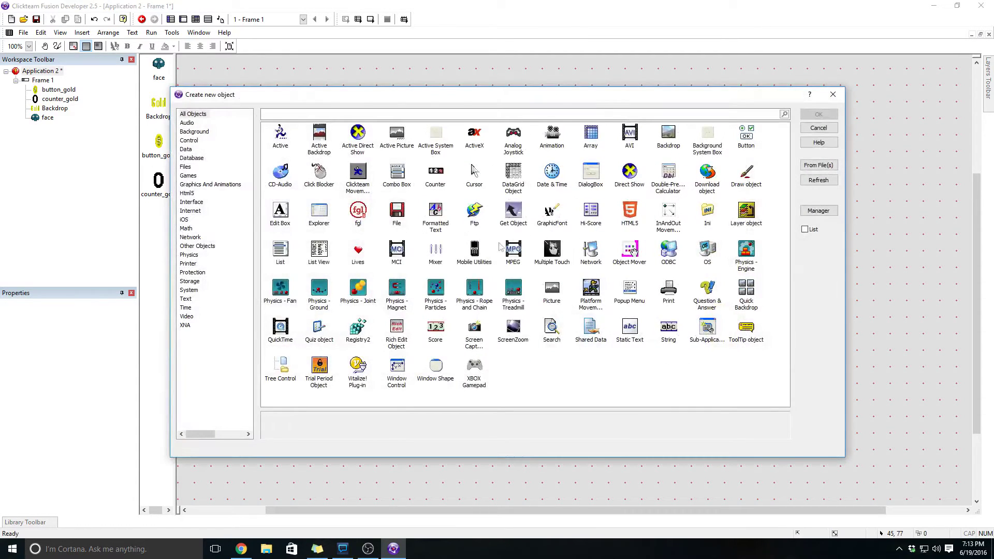
{"action": "double_click", "coordinate": [272, 137]}
{"action": "left_click", "coordinate": [447, 283]}
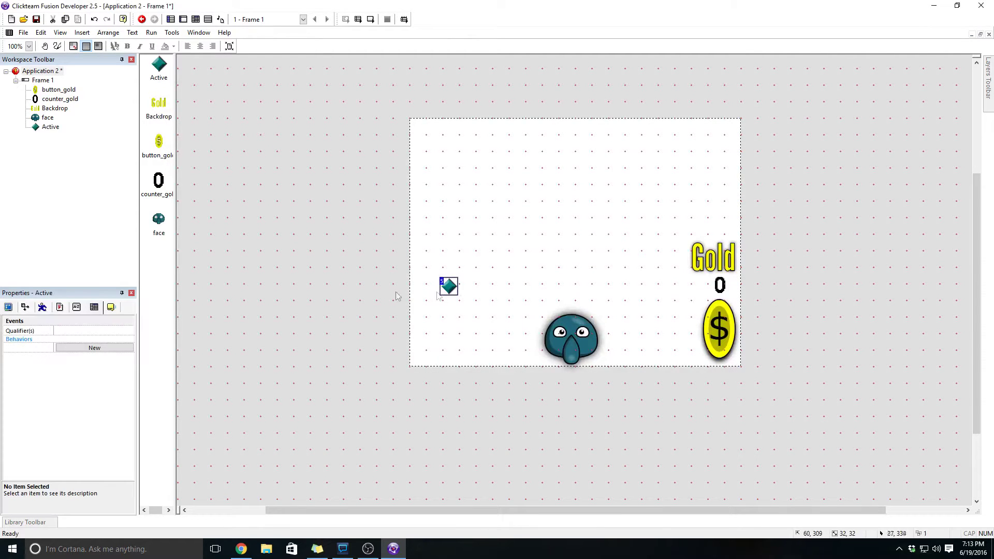
{"action": "left_click_drag", "start_coordinate": [451, 293], "coordinate": [450, 361]}
{"action": "double_click", "coordinate": [450, 361]}
{"action": "left_click", "coordinate": [281, 96]}
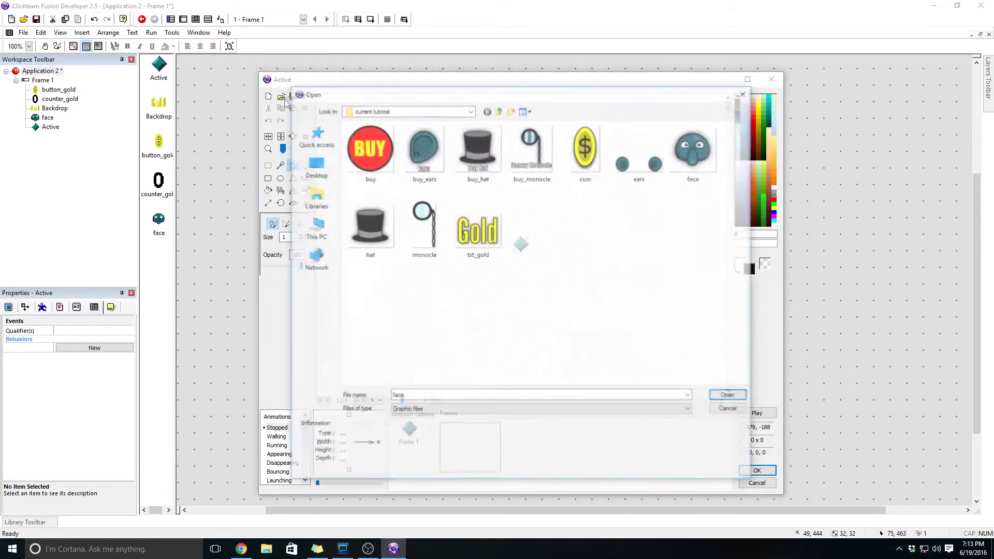
{"action": "double_click", "coordinate": [384, 241]}
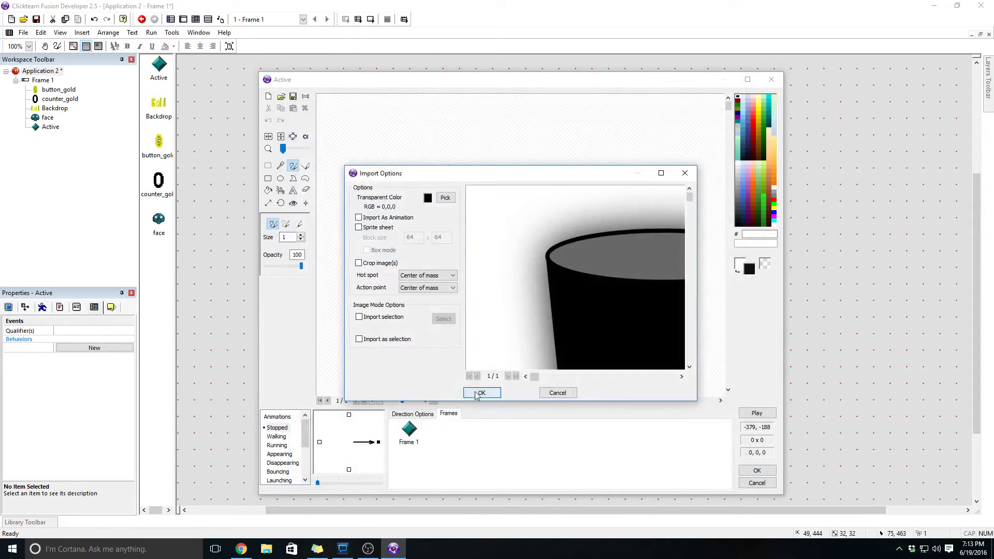
{"action": "left_click", "coordinate": [479, 394]}
{"action": "left_click", "coordinate": [757, 470]}
Shrink the hat to about 174 by 161 and set it on the face's head
{"action": "left_click_drag", "start_coordinate": [643, 163], "coordinate": [370, 417]}
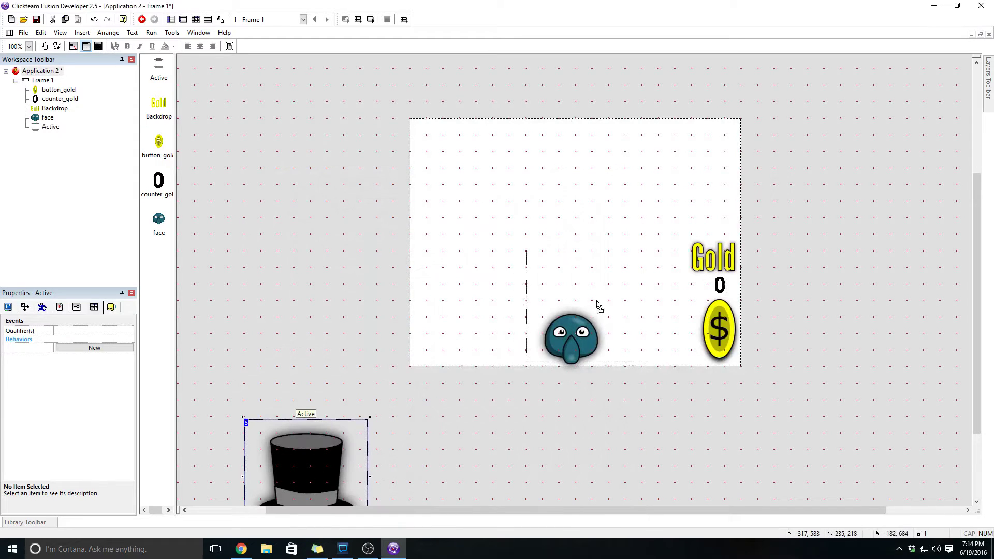
{"action": "left_click_drag", "start_coordinate": [584, 277], "coordinate": [580, 271]}
{"action": "left_click_drag", "start_coordinate": [632, 213], "coordinate": [600, 245]}
{"action": "left_click_drag", "start_coordinate": [567, 287], "coordinate": [584, 296]}
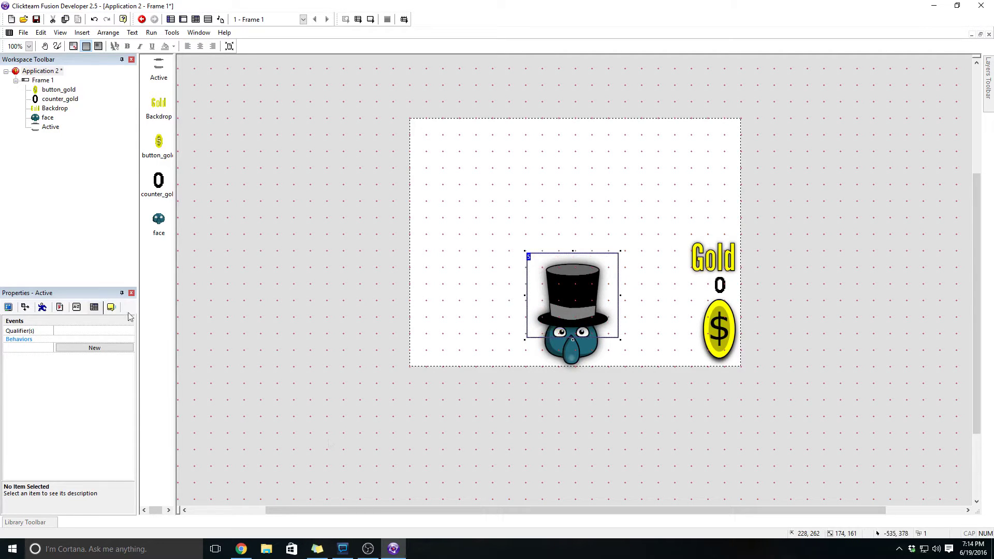
Name the hat object hat
{"action": "left_click", "coordinate": [112, 309]}
{"action": "left_click", "coordinate": [96, 330]}
{"action": "type", "text": "hat"}
{"action": "key", "text": "Return"}
{"action": "right_click", "coordinate": [497, 200]}
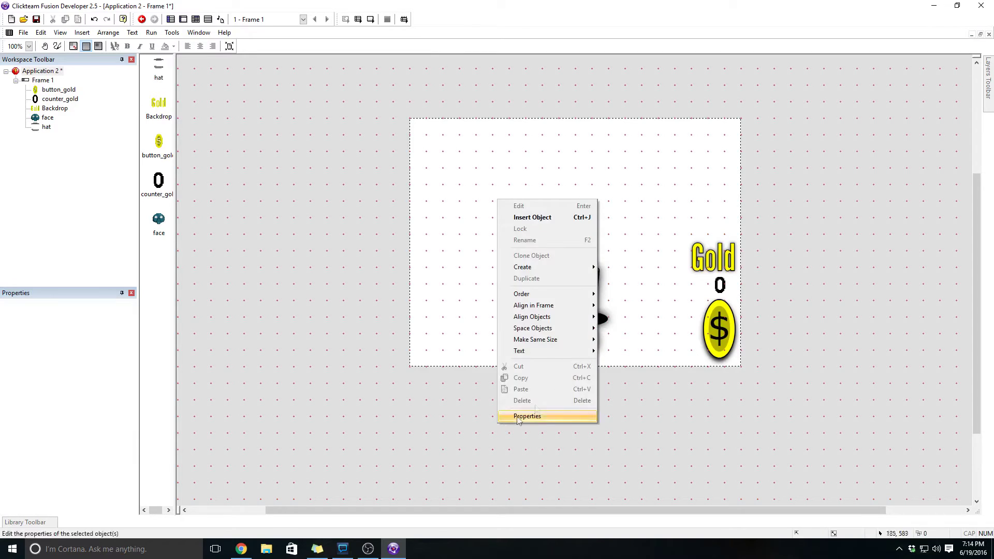
Insert a new Active object and import the monocle image as its picture
{"action": "left_click", "coordinate": [548, 220]}
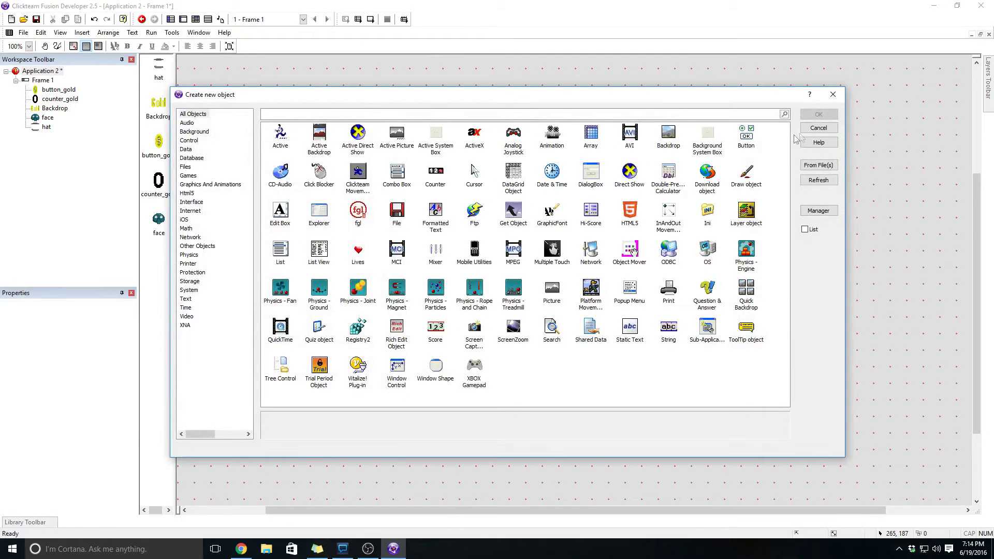
{"action": "double_click", "coordinate": [283, 133]}
{"action": "left_click", "coordinate": [381, 297]}
{"action": "double_click", "coordinate": [381, 299]}
{"action": "left_click", "coordinate": [281, 97]}
{"action": "left_click", "coordinate": [426, 225]}
{"action": "double_click", "coordinate": [427, 223]}
{"action": "left_click", "coordinate": [497, 398]}
{"action": "left_click", "coordinate": [755, 470]}
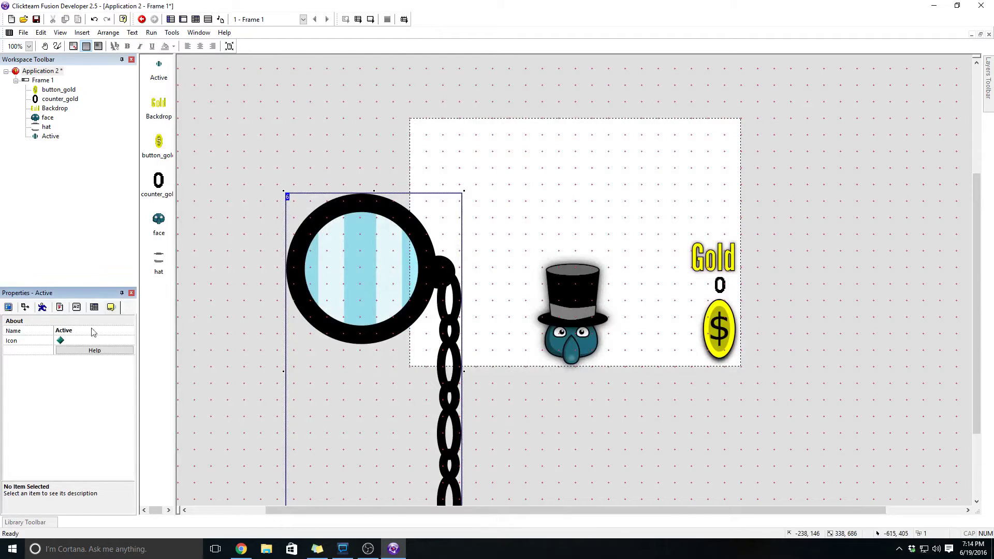
Rename the object 'monocle', shrink it to about 59 by 121 and place it over the eye
{"action": "left_click", "coordinate": [94, 331]}
{"action": "type", "text": "monocle"}
{"action": "key", "text": "Return"}
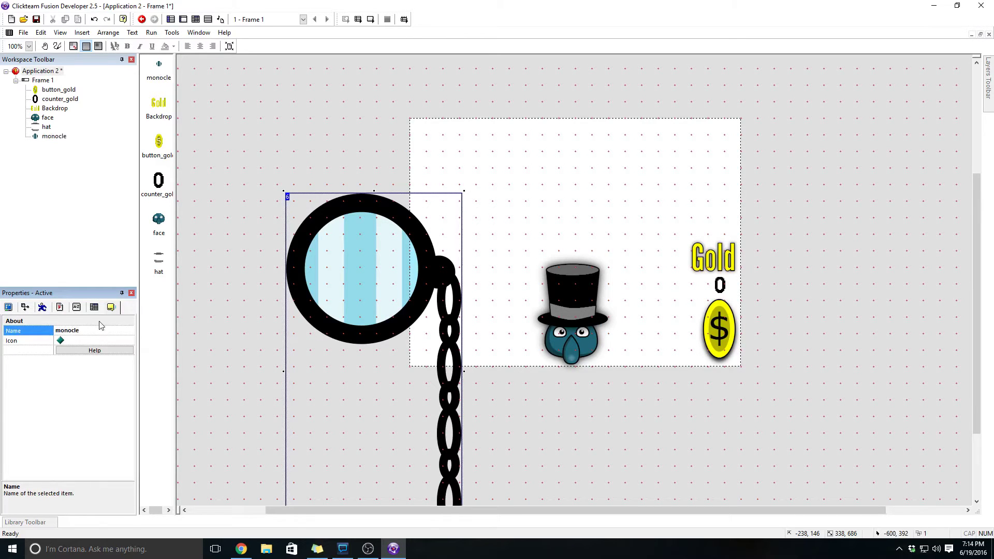
{"action": "scroll", "coordinate": [606, 310], "scroll_direction": "down", "scroll_amount": 5}
{"action": "left_click_drag", "start_coordinate": [280, 102], "coordinate": [587, 251]}
{"action": "left_click_drag", "start_coordinate": [492, 159], "coordinate": [579, 259]}
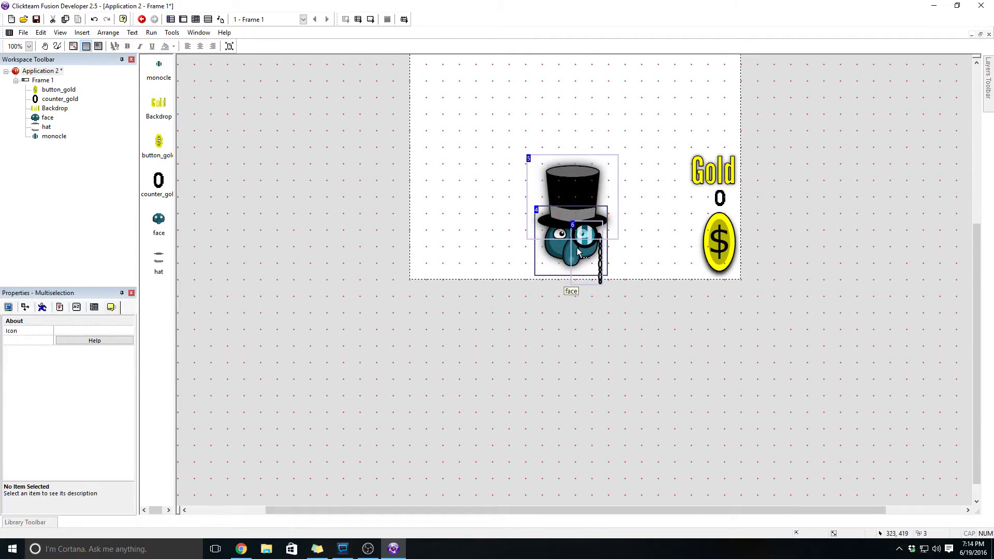
{"action": "left_click", "coordinate": [616, 362]}
{"action": "scroll", "coordinate": [622, 389], "scroll_direction": "up", "scroll_amount": 2}
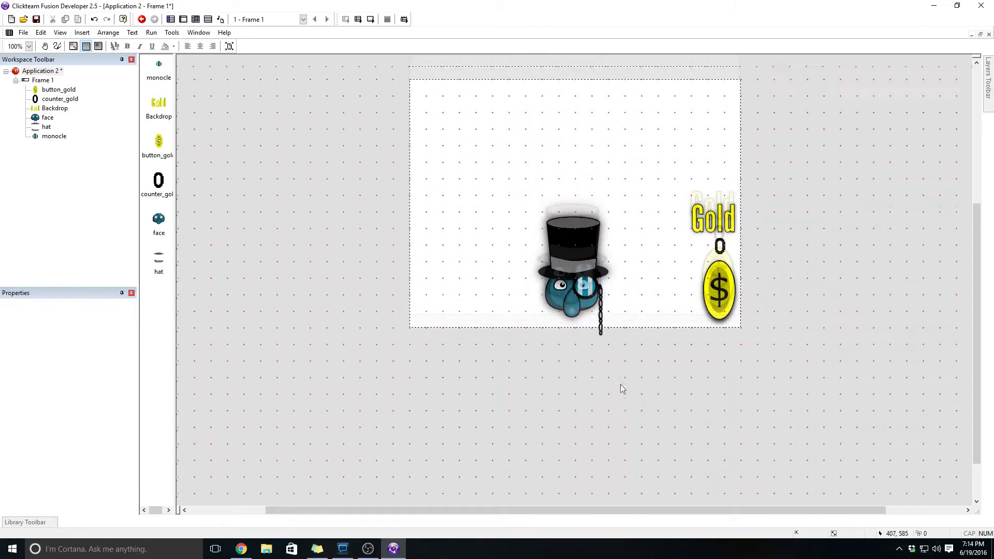
Insert a new Active object on the frame and name it 'ears'
{"action": "right_click", "coordinate": [473, 312]}
{"action": "left_click", "coordinate": [491, 326]}
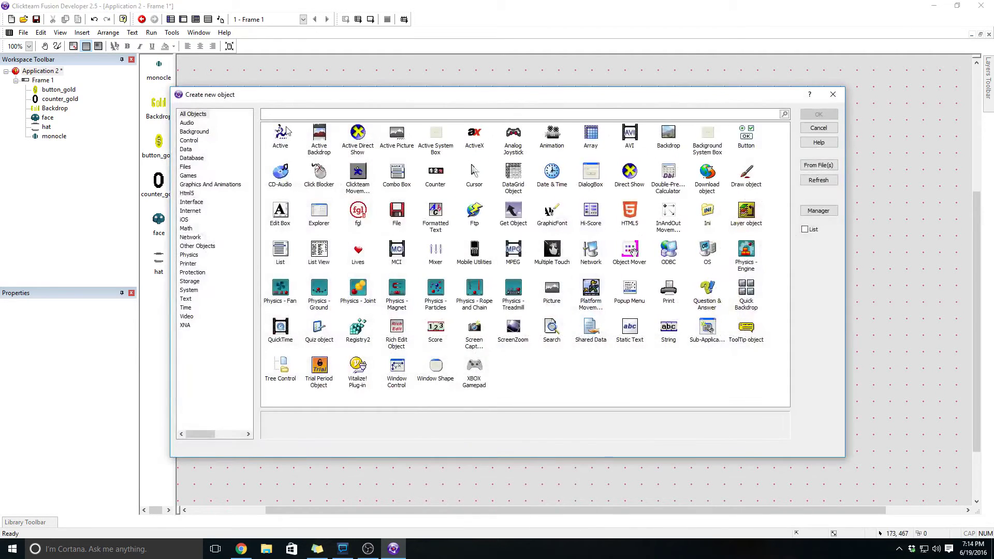
{"action": "double_click", "coordinate": [281, 133]}
{"action": "left_click", "coordinate": [373, 231]}
{"action": "left_click", "coordinate": [79, 332]}
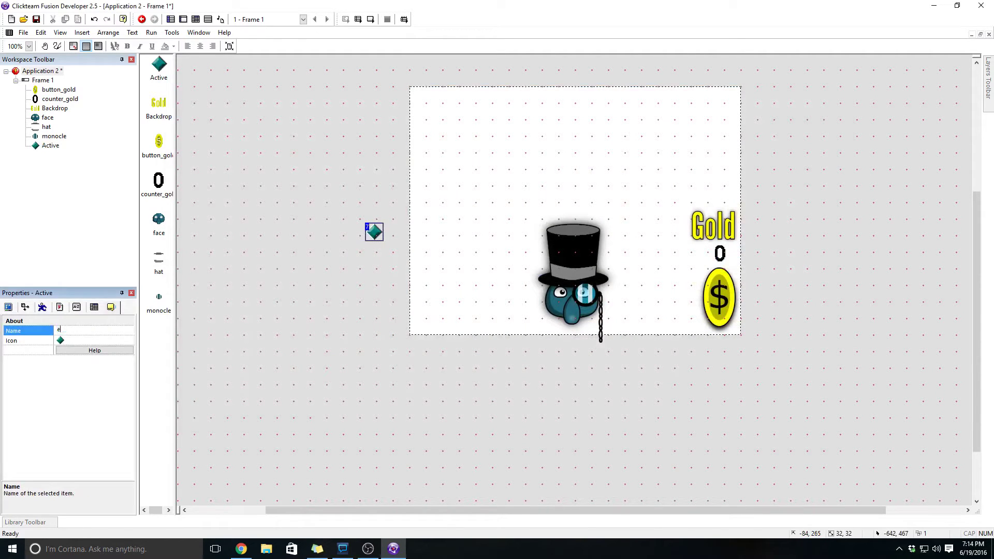
{"action": "left_click", "coordinate": [323, 314]}
Import the ears image as the ears object's picture
{"action": "double_click", "coordinate": [374, 232]}
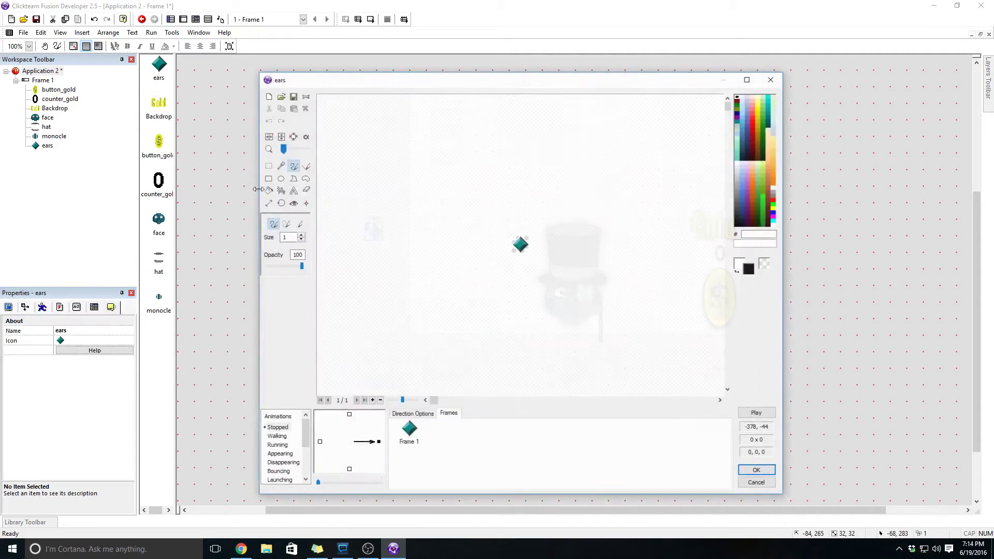
{"action": "left_click", "coordinate": [281, 96]}
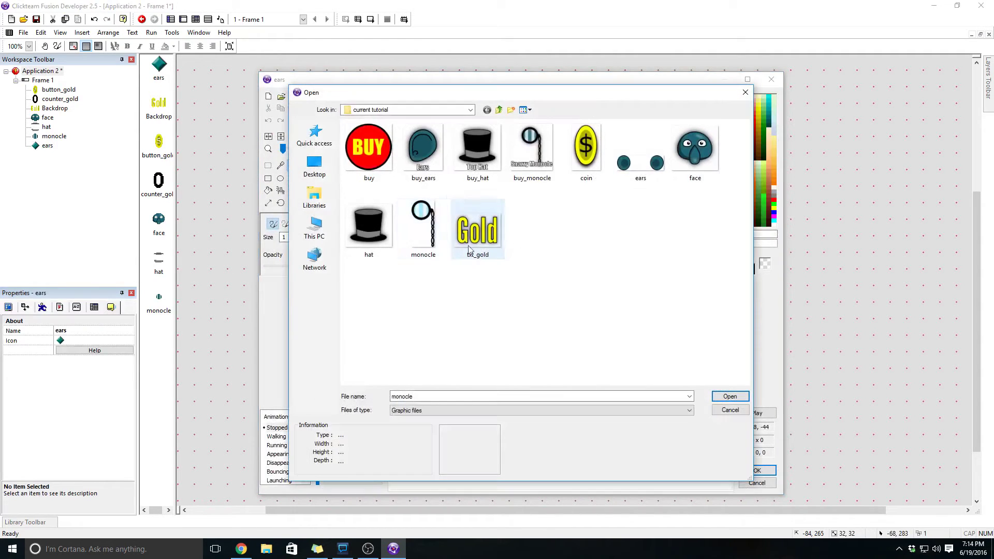
{"action": "double_click", "coordinate": [647, 161]}
{"action": "left_click", "coordinate": [481, 392]}
{"action": "left_click", "coordinate": [756, 470]}
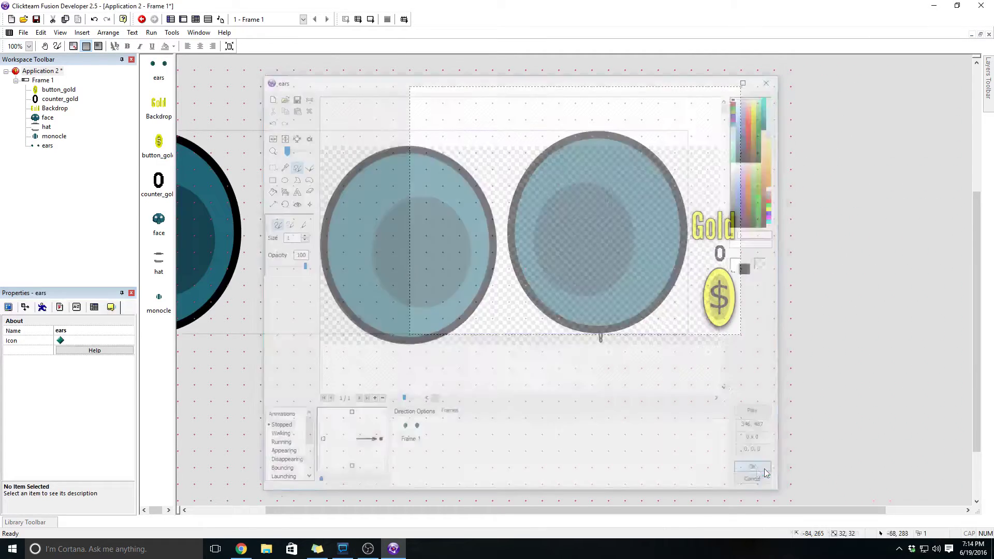
Shrink the ears onto the sides of the face and send them behind the face
{"action": "left_click", "coordinate": [686, 130]}
{"action": "left_click_drag", "start_coordinate": [691, 126], "coordinate": [616, 297]}
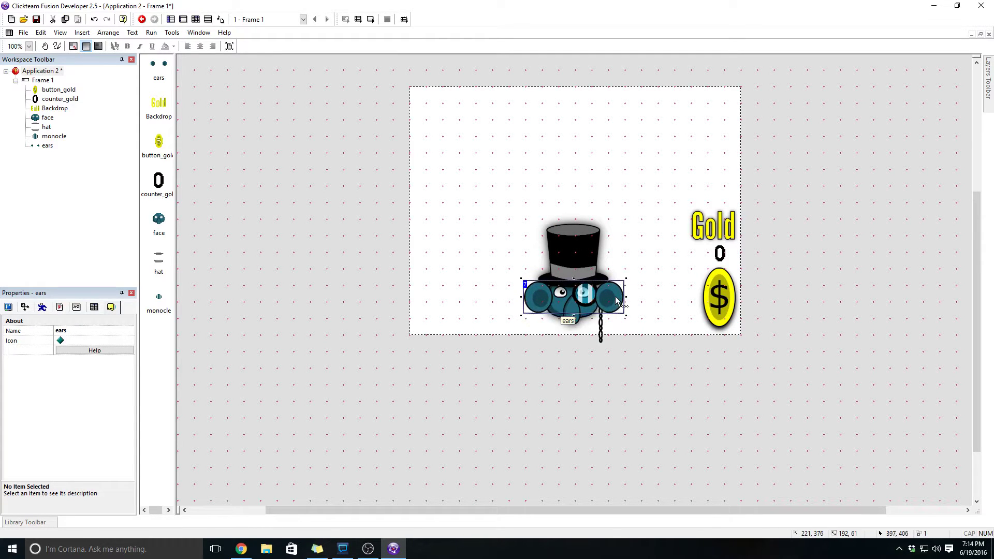
{"action": "right_click", "coordinate": [616, 297]}
{"action": "mouse_move", "coordinate": [654, 391]}
{"action": "left_click", "coordinate": [748, 409]}
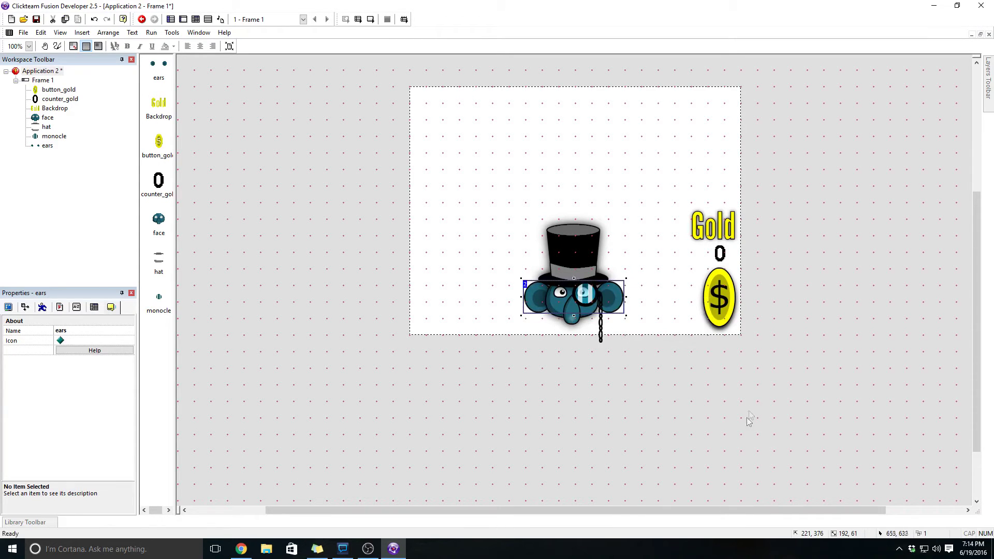
Nudge the hat slightly left so it sits properly on the head
{"action": "left_click", "coordinate": [583, 262]}
{"action": "left_click_drag", "start_coordinate": [580, 257], "coordinate": [578, 259]}
{"action": "left_click", "coordinate": [598, 316]}
{"action": "left_click", "coordinate": [598, 315]}
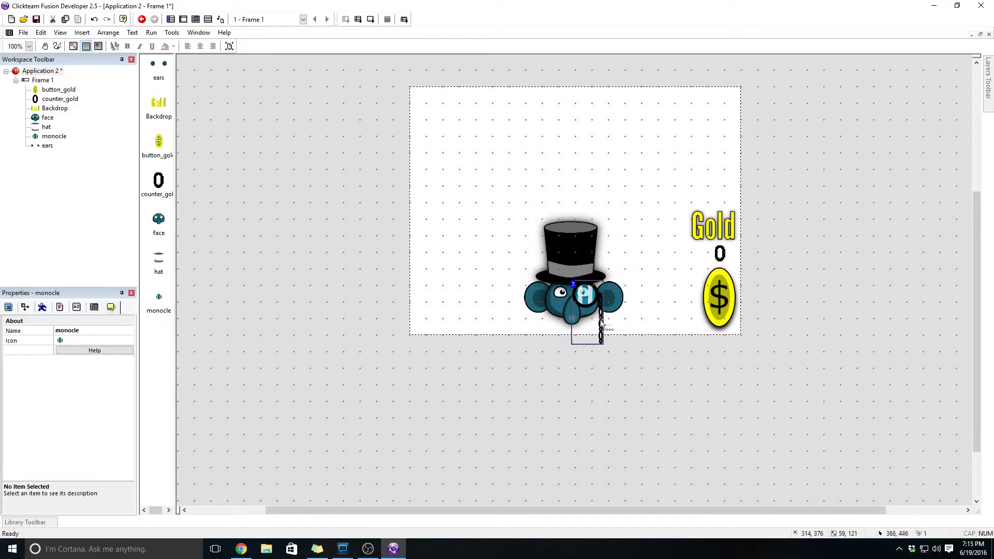
{"action": "left_click", "coordinate": [599, 350]}
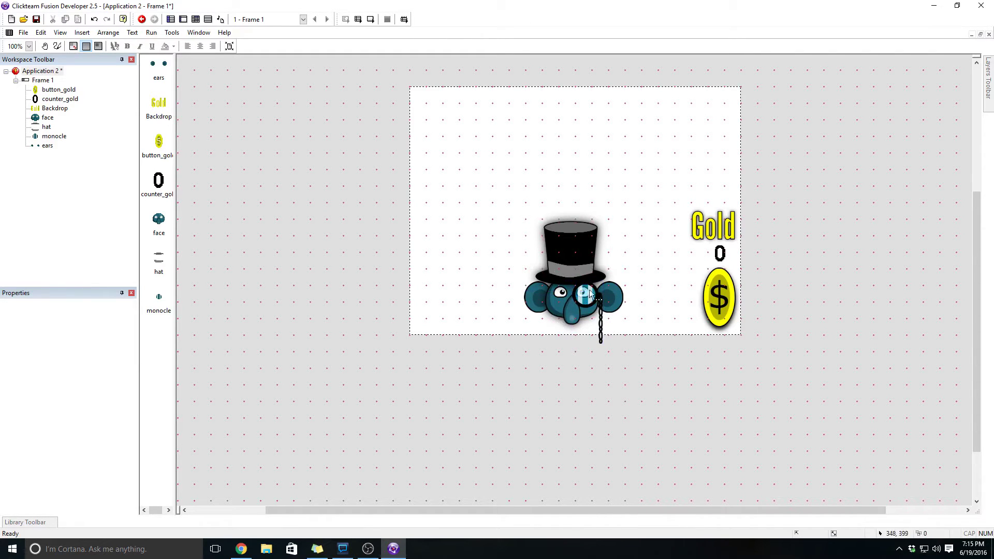
Review the Display Options of the hat, ears and monocle in the Properties panel
{"action": "left_click", "coordinate": [584, 252]}
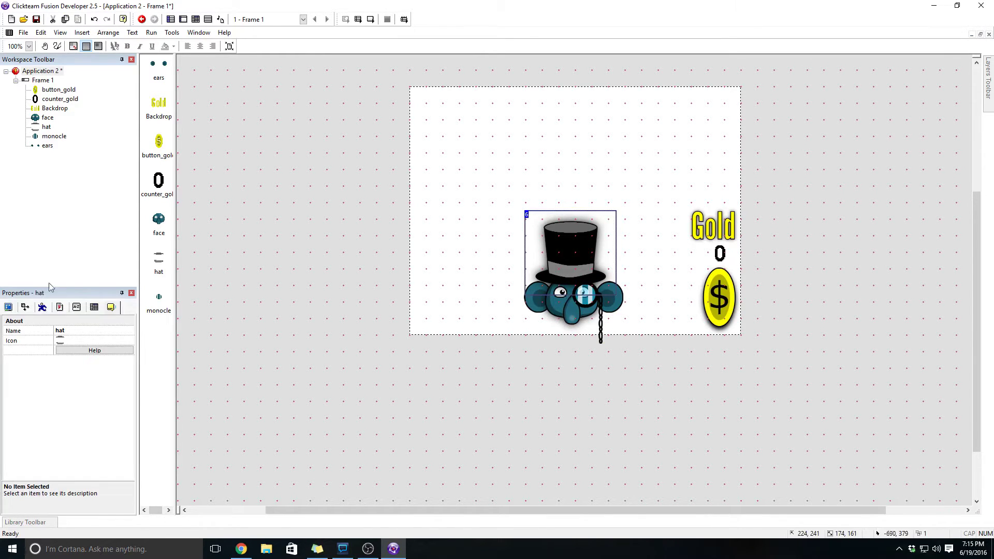
{"action": "left_click", "coordinate": [8, 308]}
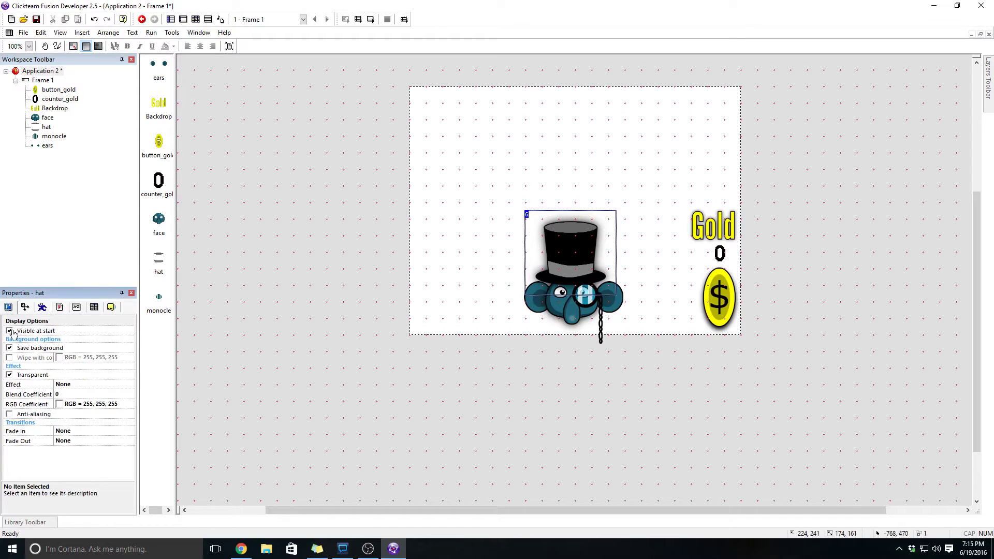
{"action": "left_click", "coordinate": [280, 377]}
{"action": "left_click", "coordinate": [535, 307]}
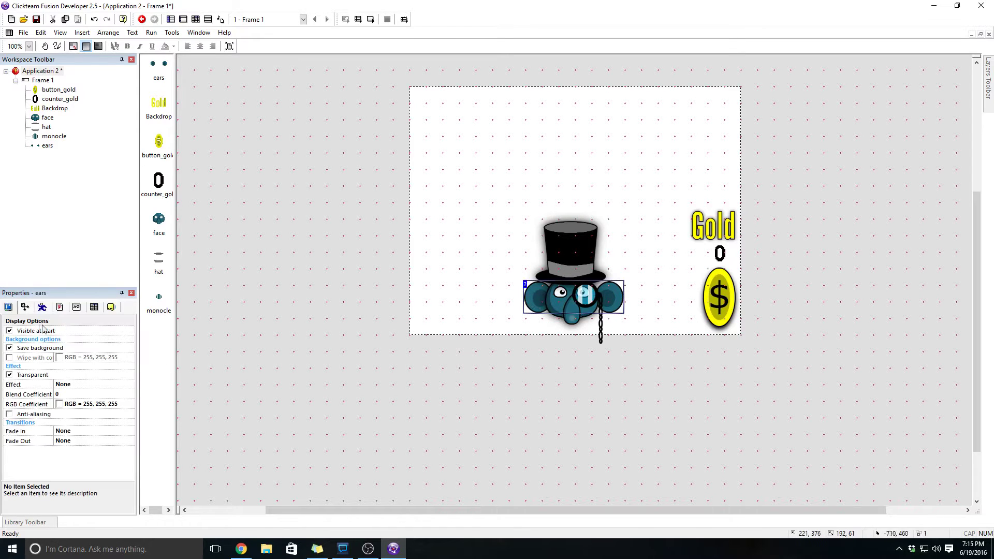
{"action": "left_click", "coordinate": [213, 382]}
{"action": "left_click", "coordinate": [594, 301]}
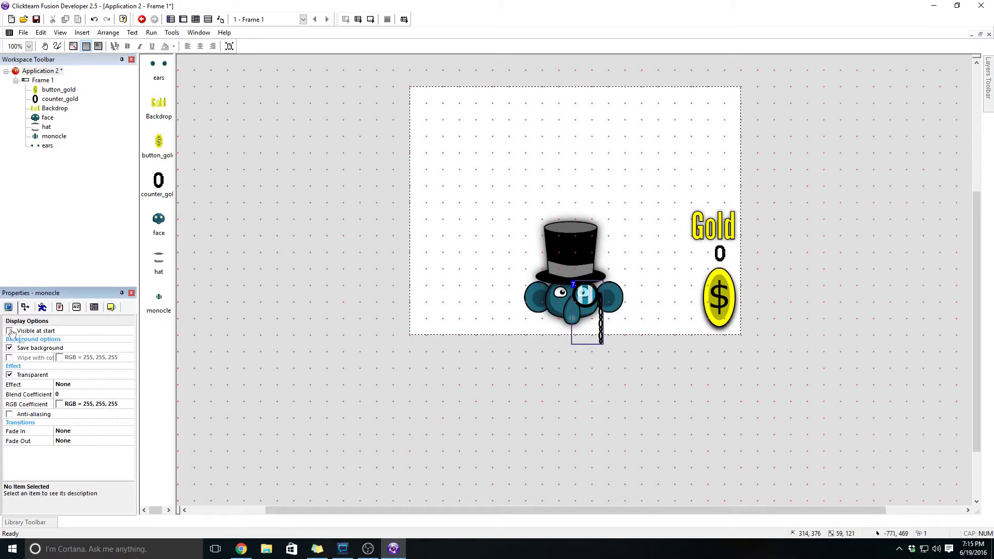
{"action": "left_click", "coordinate": [331, 391]}
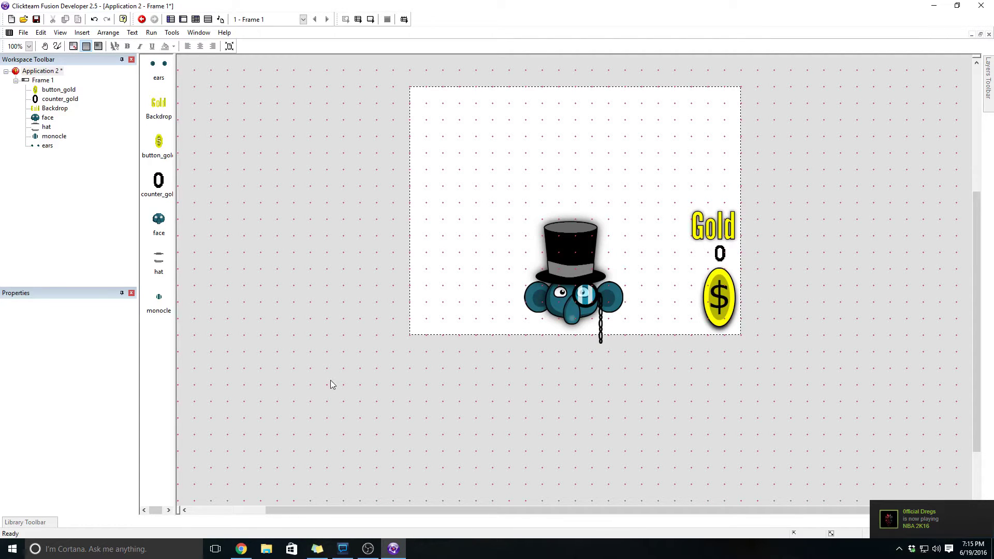
Insert a new Active object whose picture is the imported top hat image
{"action": "scroll", "coordinate": [370, 380], "scroll_direction": "up", "scroll_amount": 4}
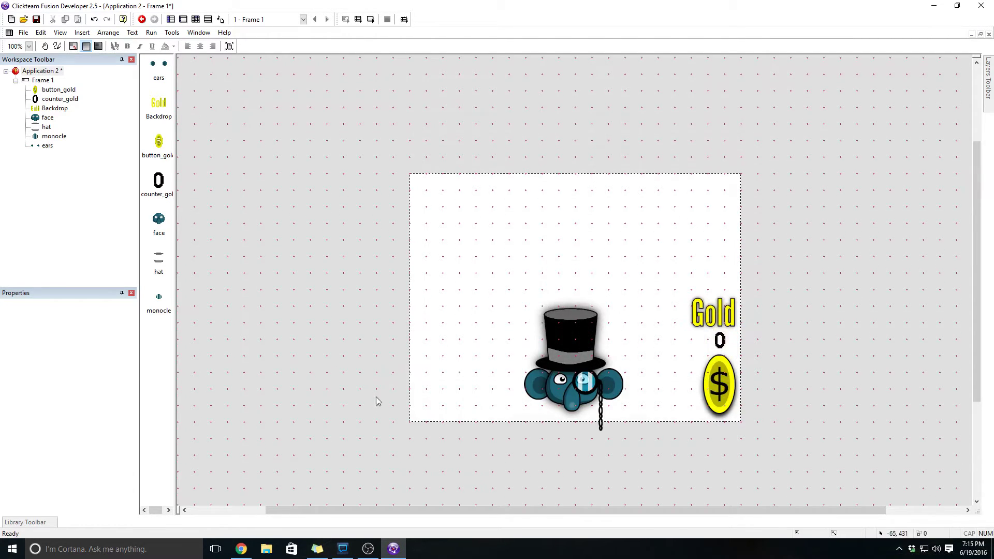
{"action": "scroll", "coordinate": [377, 401], "scroll_direction": "down", "scroll_amount": 2}
{"action": "right_click", "coordinate": [374, 261]}
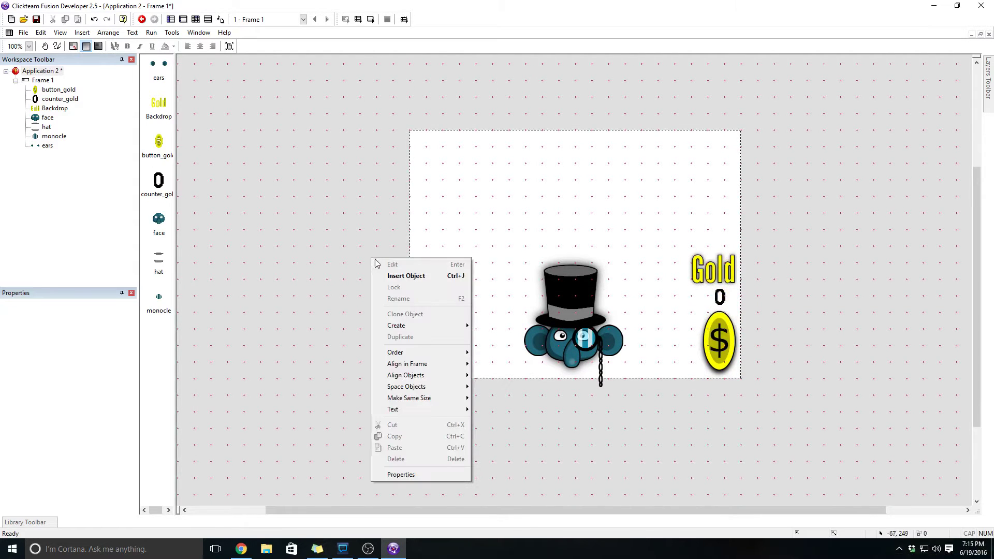
{"action": "left_click", "coordinate": [406, 276]}
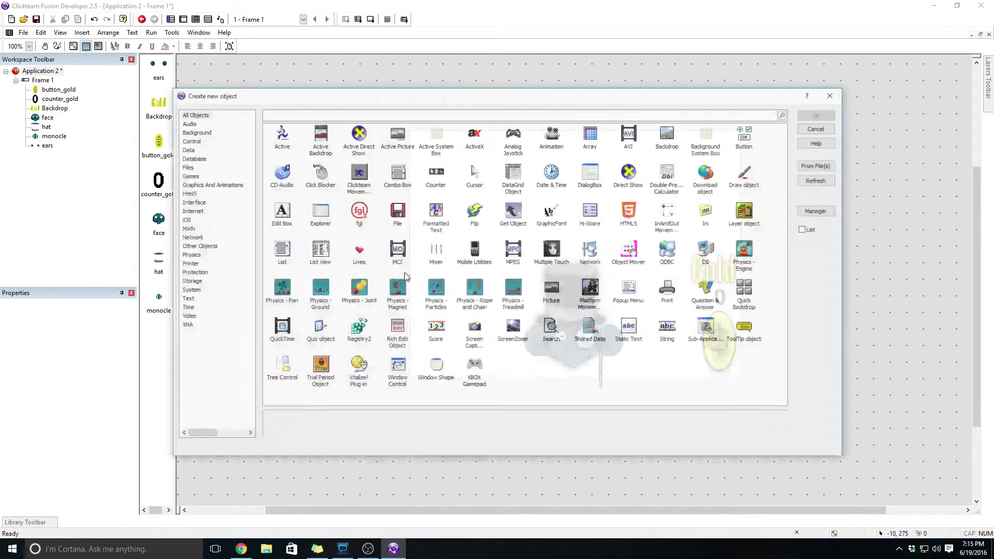
{"action": "double_click", "coordinate": [283, 136]}
{"action": "left_click", "coordinate": [448, 165]}
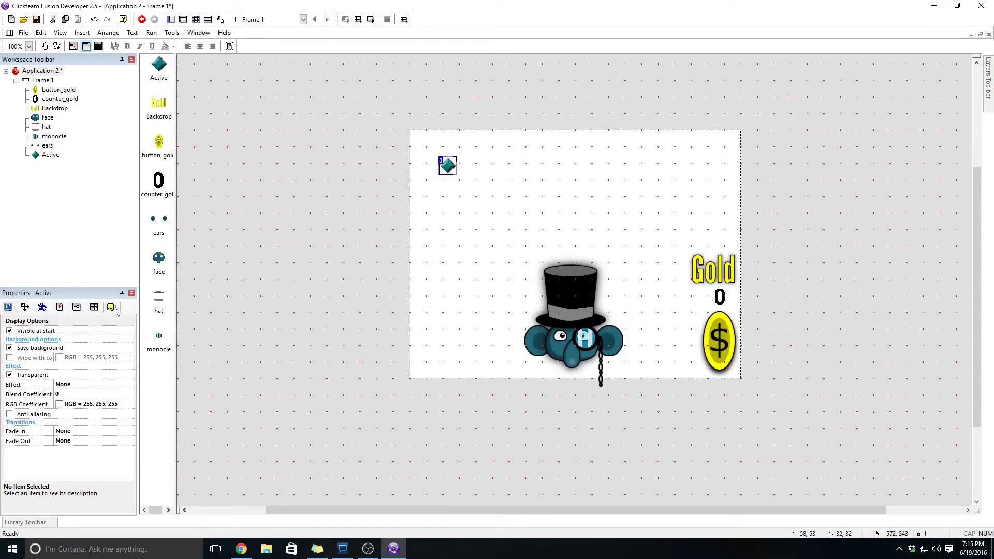
{"action": "double_click", "coordinate": [448, 166]}
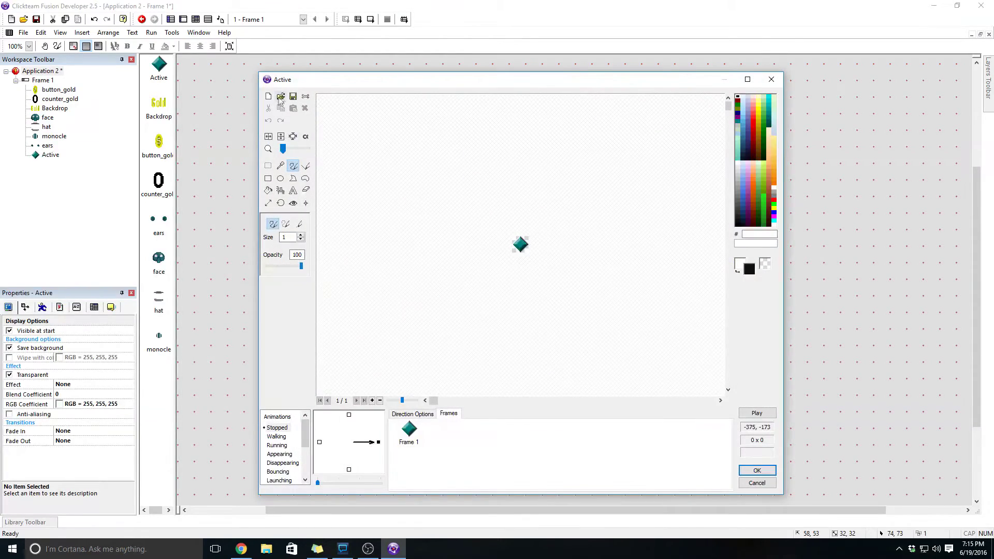
{"action": "left_click", "coordinate": [280, 98]}
{"action": "double_click", "coordinate": [475, 150]}
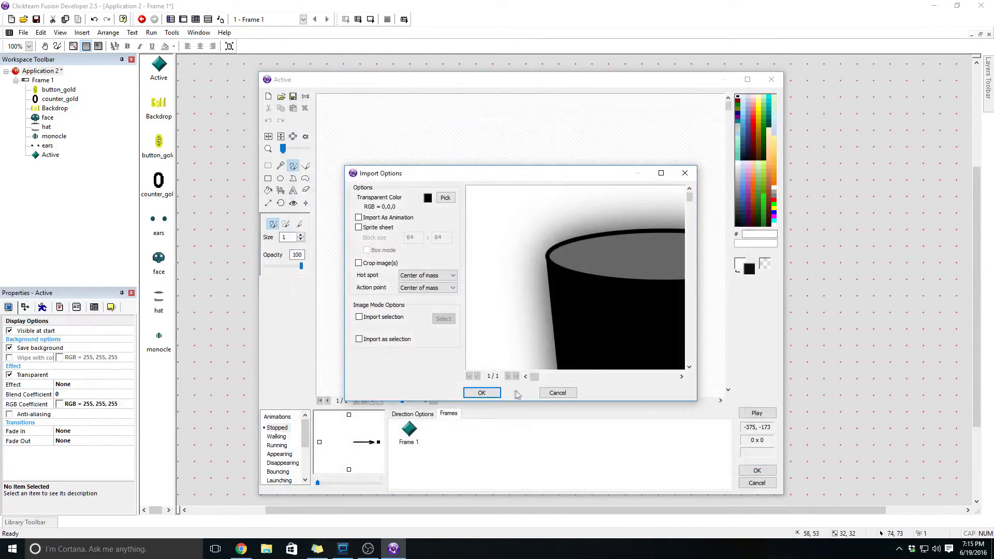
{"action": "left_click", "coordinate": [481, 393]}
{"action": "left_click", "coordinate": [757, 470]}
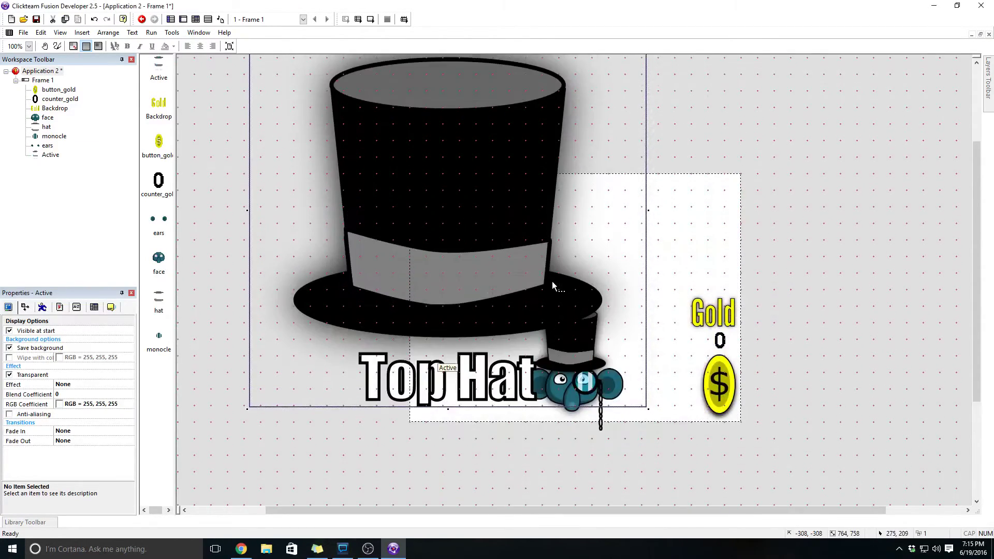
Shrink the top hat to icon size and move it to the frame's top-left corner
{"action": "scroll", "coordinate": [553, 284], "scroll_direction": "up", "scroll_amount": 3}
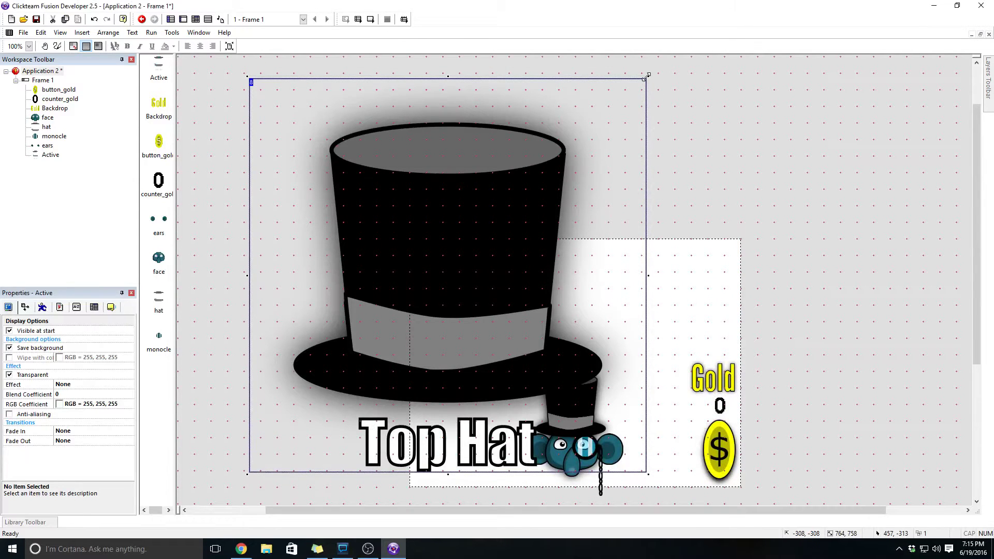
{"action": "left_click", "coordinate": [474, 270]}
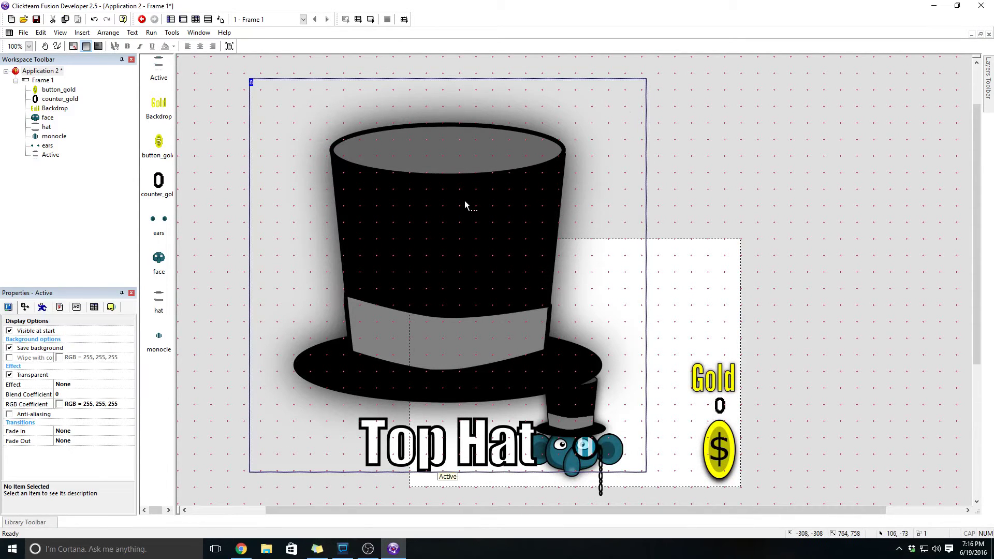
{"action": "left_click_drag", "start_coordinate": [648, 77], "coordinate": [434, 453], "text": "shift"}
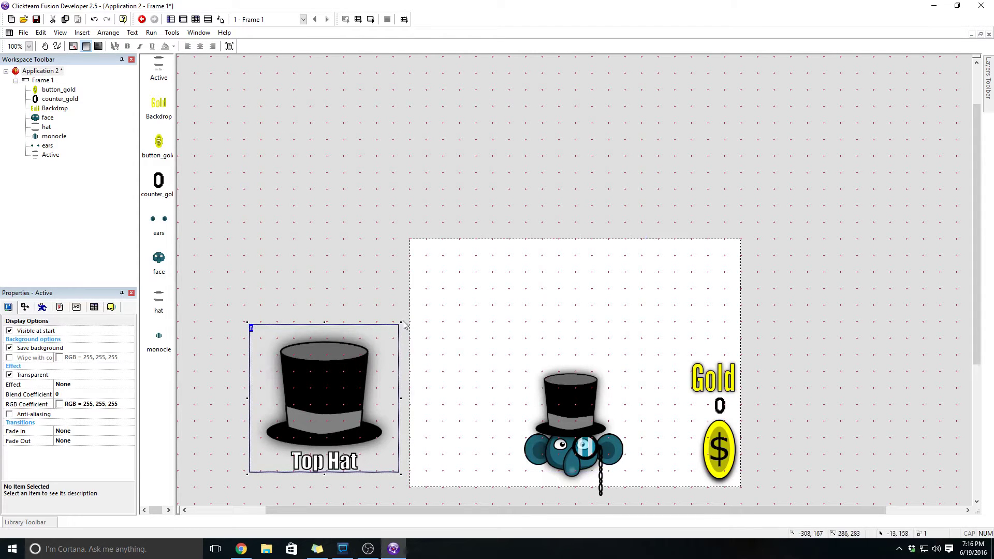
{"action": "left_click_drag", "start_coordinate": [402, 322], "coordinate": [336, 387], "text": "shift"}
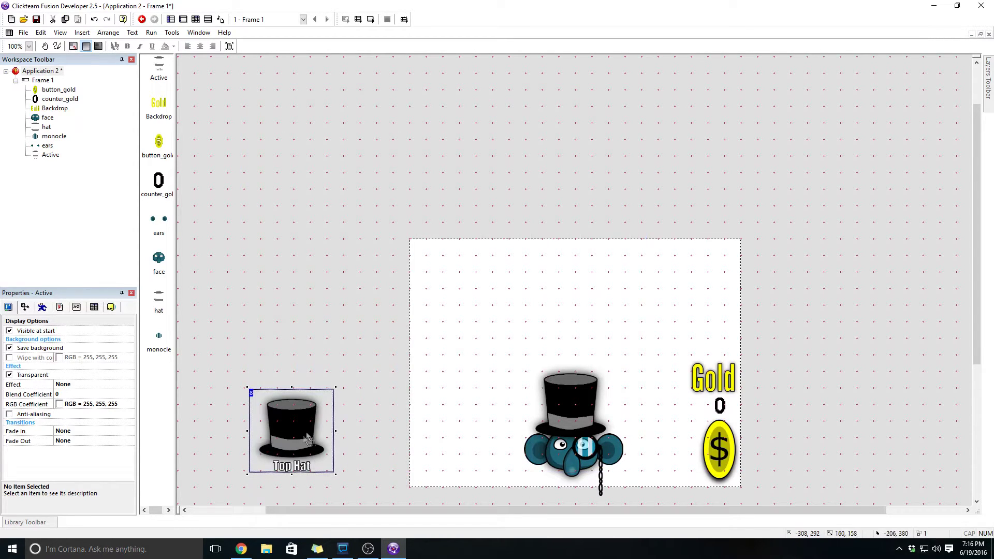
{"action": "left_click_drag", "start_coordinate": [464, 294], "coordinate": [466, 295]}
Add an alterable value named 'price' to the Top Hat object
{"action": "left_click", "coordinate": [370, 334]}
{"action": "left_click", "coordinate": [453, 287]}
{"action": "left_click", "coordinate": [77, 307]}
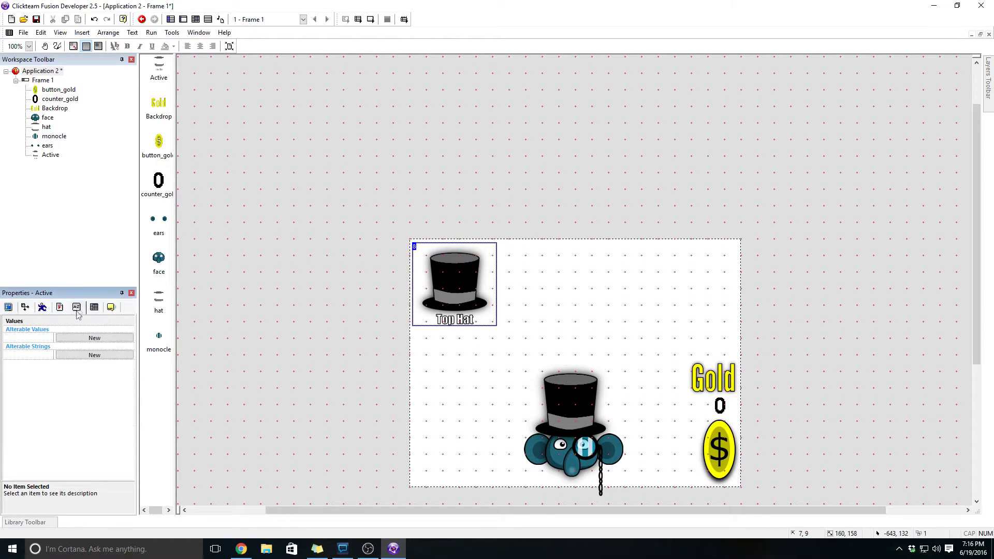
{"action": "left_click", "coordinate": [78, 341]}
{"action": "left_click", "coordinate": [44, 339]}
{"action": "type", "text": "price"}
{"action": "key", "text": "Return"}
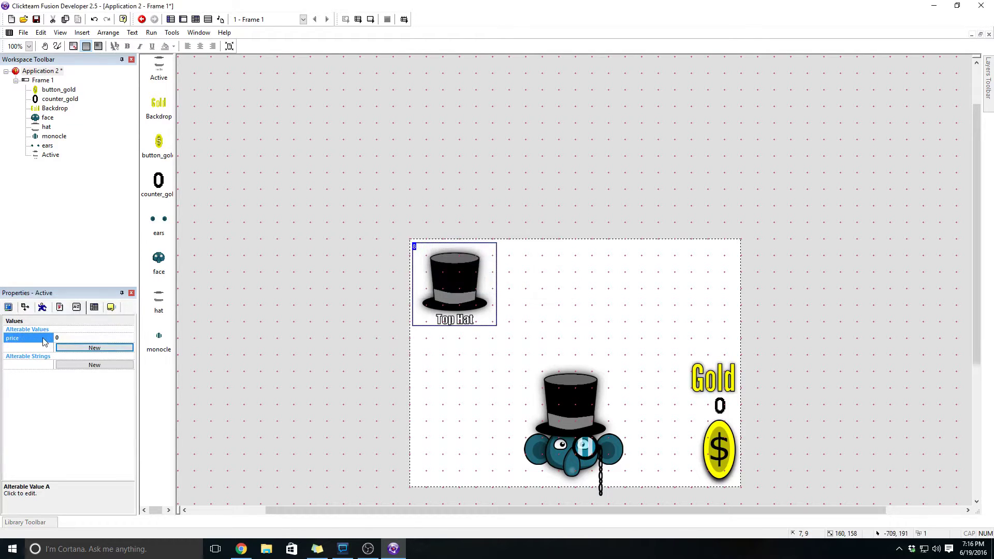
Add two more alterable values named 'id' and 'has'
{"action": "left_click", "coordinate": [78, 346]}
{"action": "left_click", "coordinate": [47, 347]}
{"action": "type", "text": "id"}
{"action": "key", "text": "Return"}
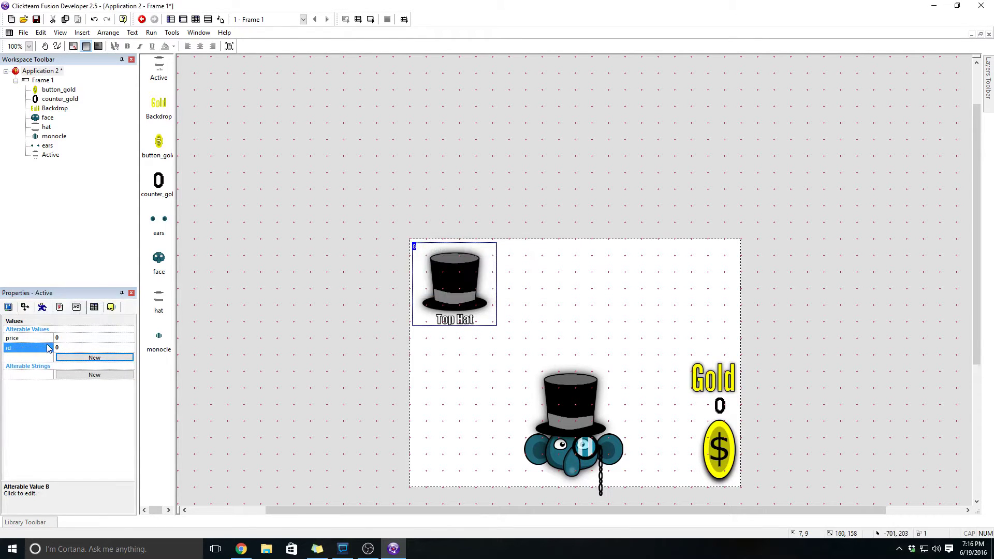
{"action": "left_click", "coordinate": [61, 357]}
{"action": "left_click", "coordinate": [38, 358]}
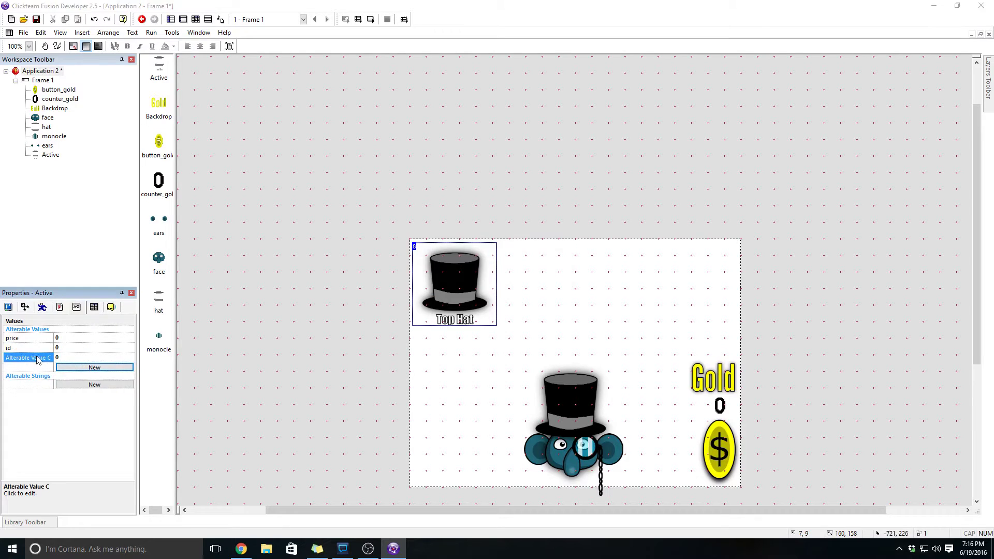
{"action": "type", "text": "has"}
{"action": "key", "text": "Return"}
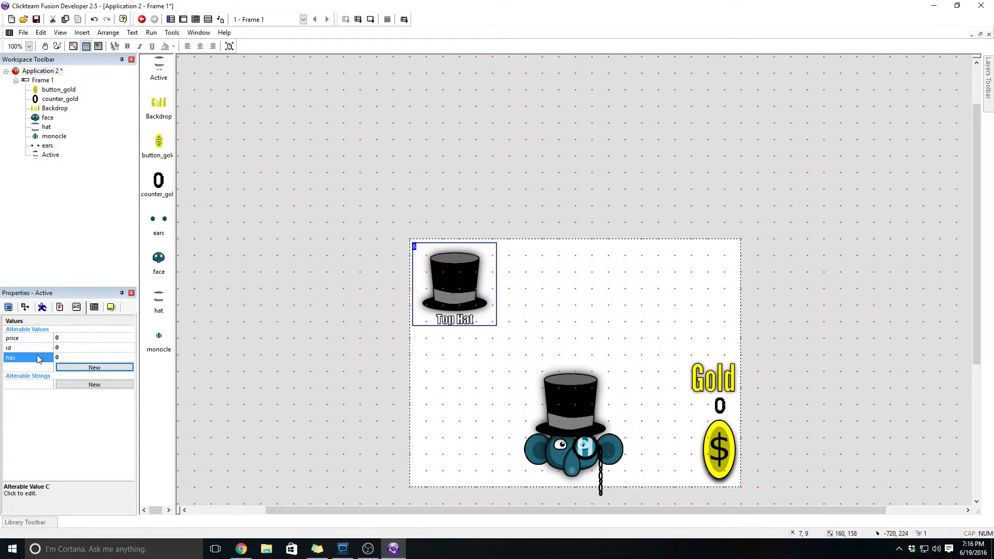
Give the Top Hat object the Collectables qualifier
{"action": "left_click", "coordinate": [96, 308]}
{"action": "left_click", "coordinate": [89, 330]}
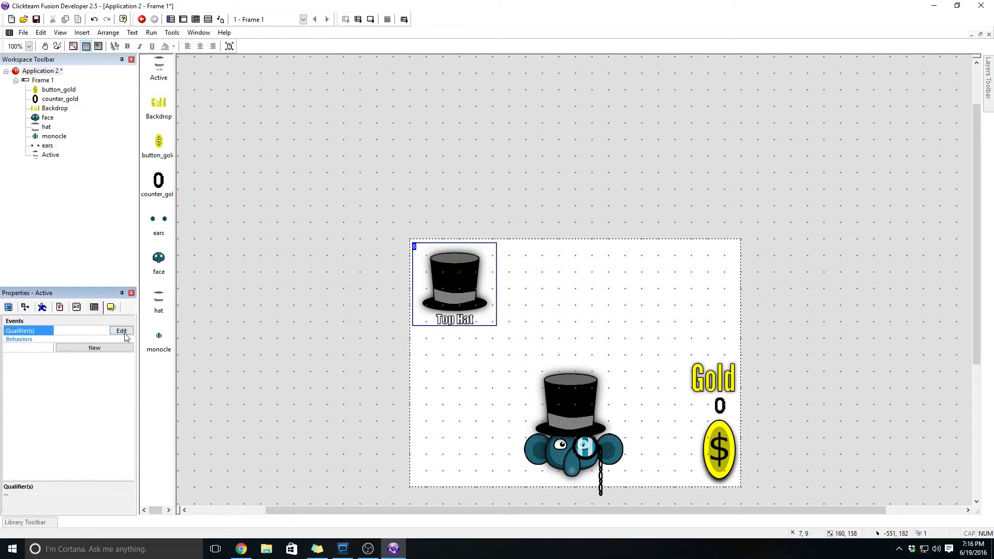
{"action": "left_click", "coordinate": [123, 332]}
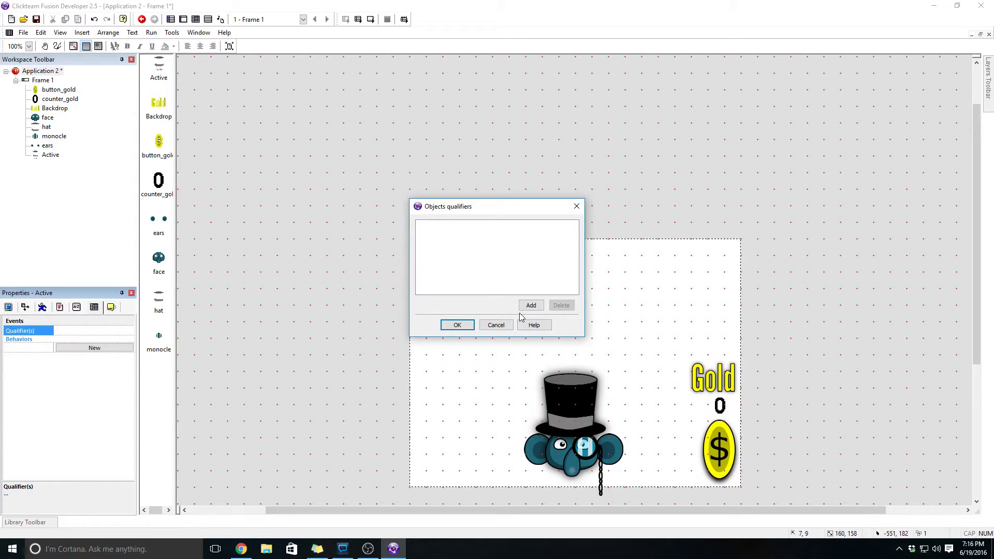
{"action": "left_click", "coordinate": [531, 306]}
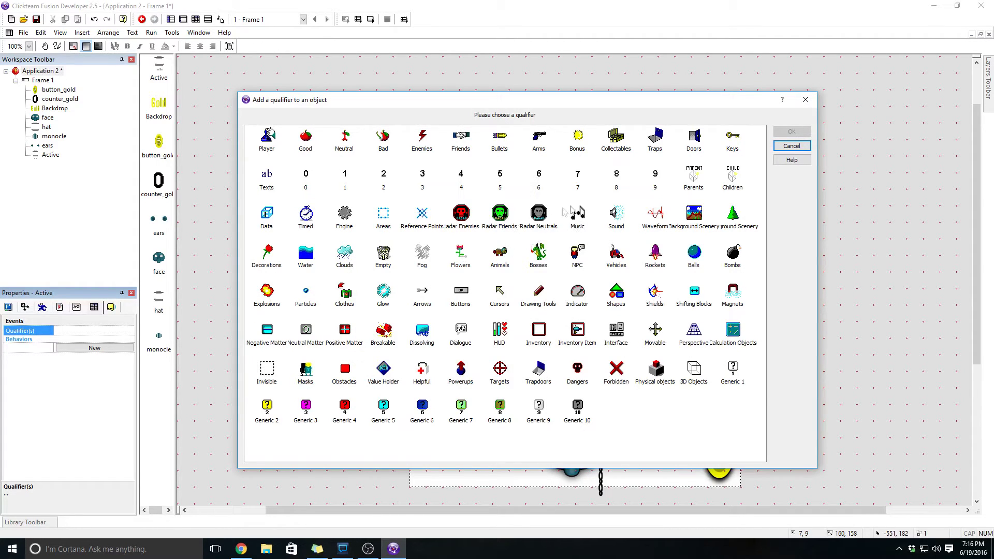
{"action": "double_click", "coordinate": [618, 146]}
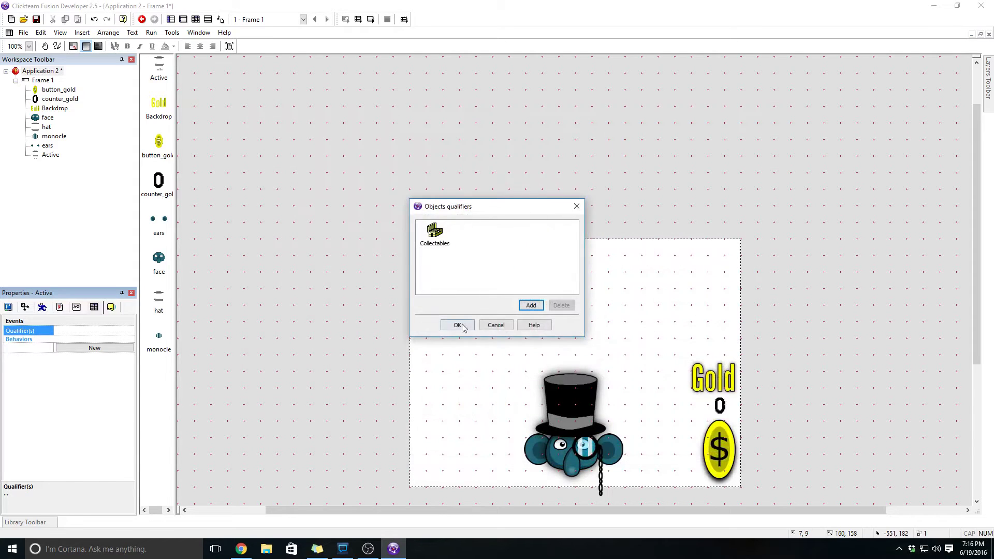
{"action": "left_click", "coordinate": [457, 326]}
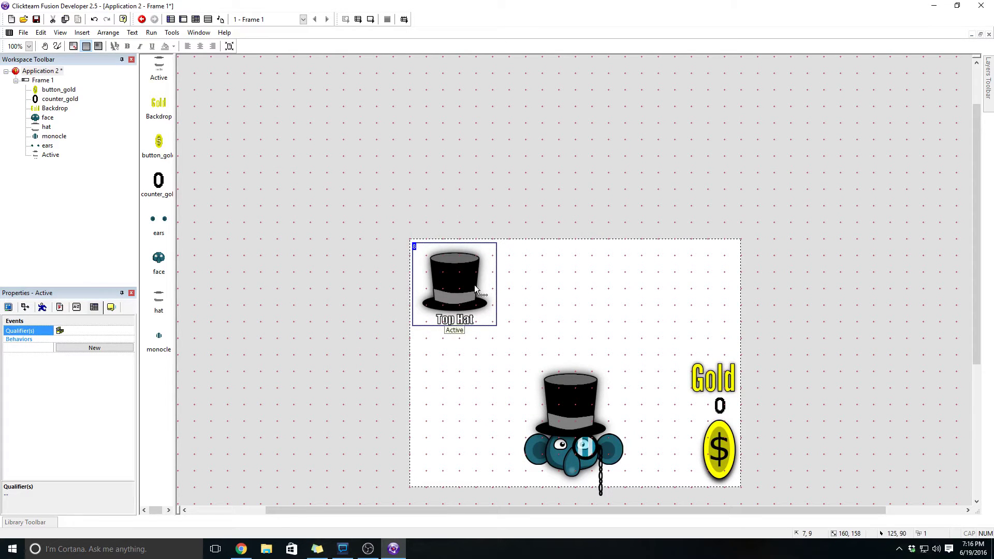
{"action": "left_click", "coordinate": [78, 307]}
{"action": "left_click", "coordinate": [112, 308]}
{"action": "left_click", "coordinate": [81, 330]}
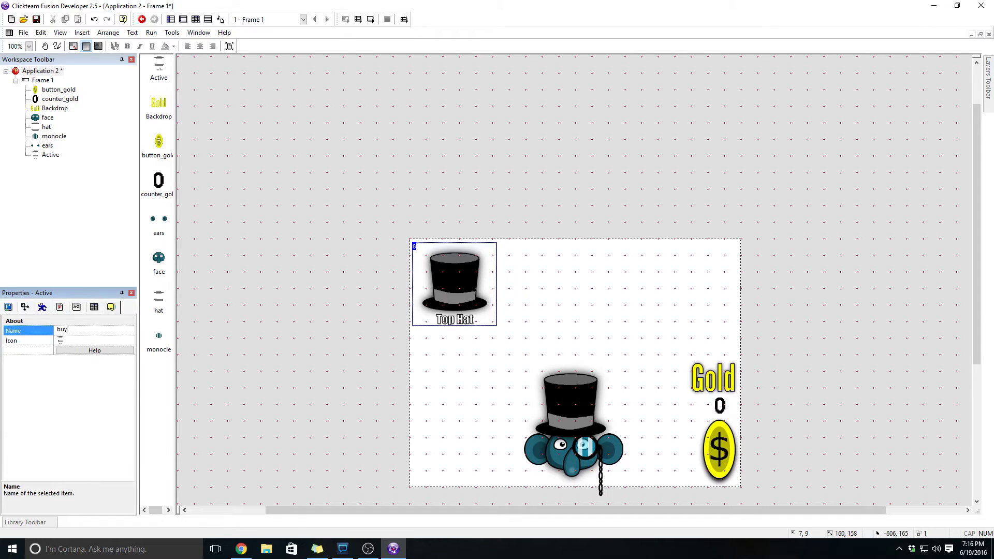
Name the Top Hat object 'buy_hat' and place a single clone beside it
{"action": "type", "text": "buy_hat"}
{"action": "key", "text": "Return"}
{"action": "right_click", "coordinate": [433, 297]}
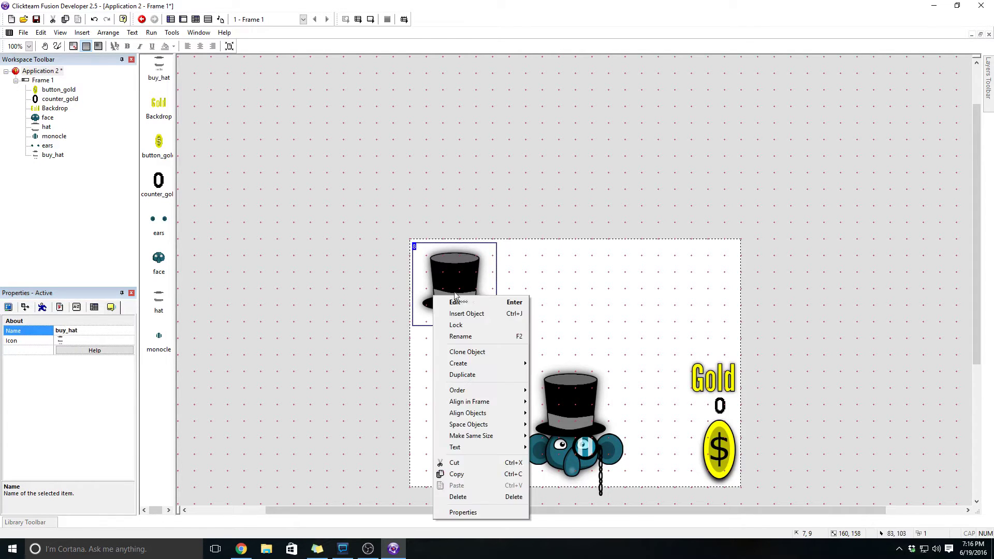
{"action": "left_click", "coordinate": [473, 352]}
{"action": "left_click", "coordinate": [551, 253]}
{"action": "left_click_drag", "start_coordinate": [471, 356], "coordinate": [563, 275]}
Replace the clone's picture with the imported ears image
{"action": "double_click", "coordinate": [563, 274]}
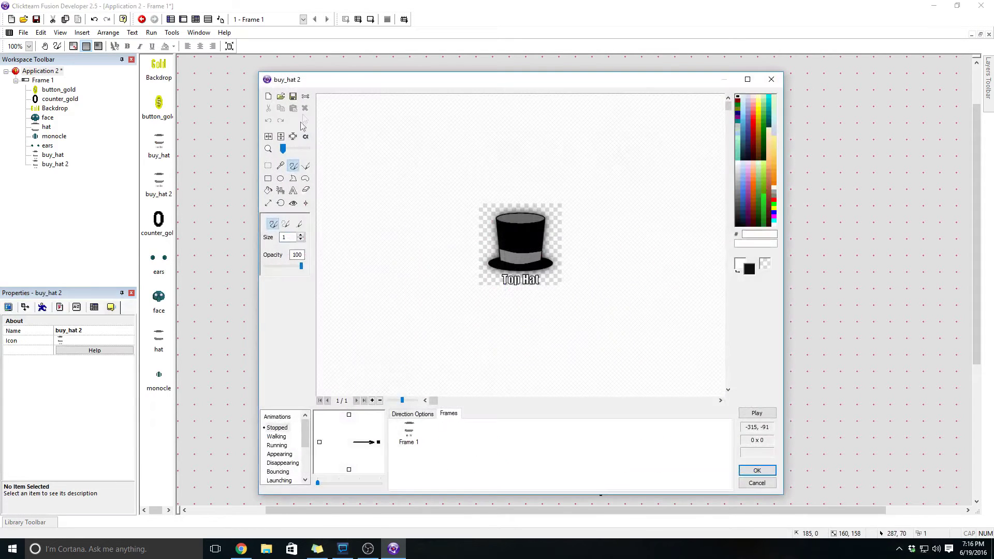
{"action": "left_click", "coordinate": [281, 96]}
{"action": "double_click", "coordinate": [475, 147]}
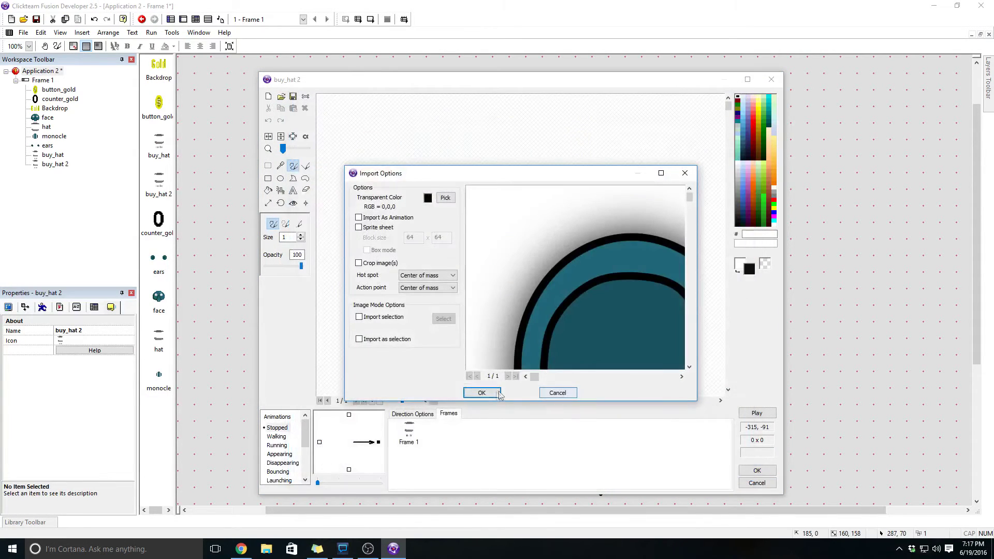
{"action": "left_click", "coordinate": [482, 391]}
{"action": "left_click", "coordinate": [746, 469]}
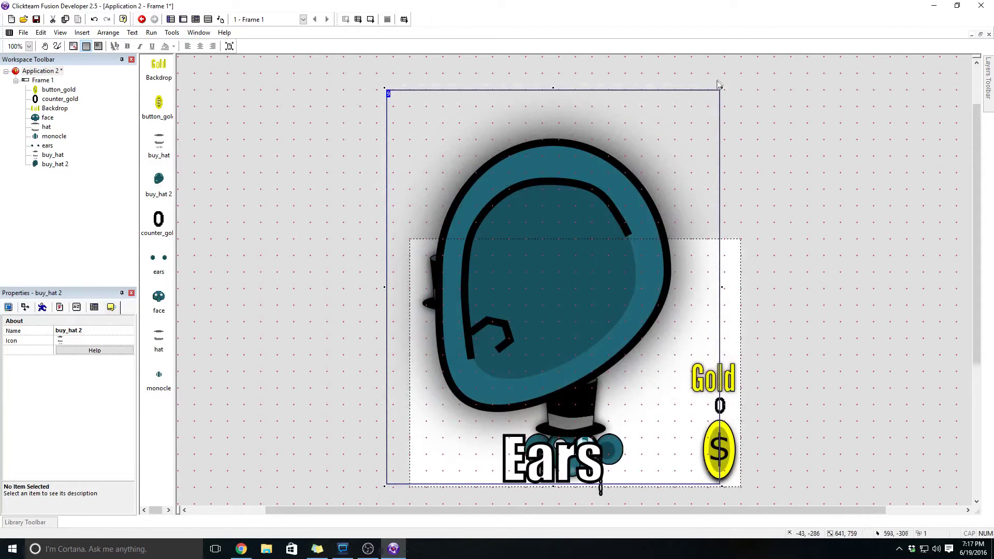
Shrink the Ears item to icon size and line it up next to the hat
{"action": "left_click_drag", "start_coordinate": [722, 90], "coordinate": [463, 395]}
{"action": "left_click_drag", "start_coordinate": [520, 356], "coordinate": [547, 303]}
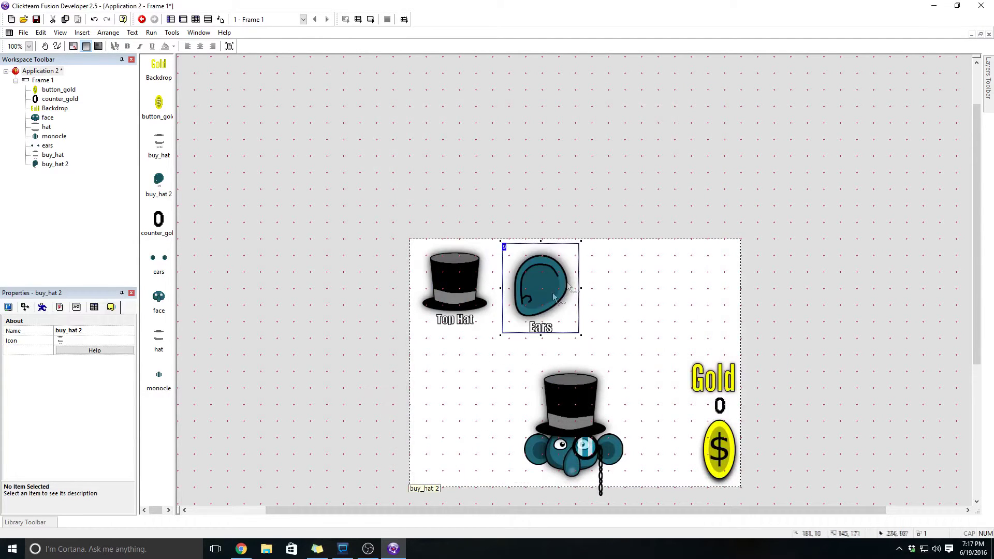
{"action": "left_click", "coordinate": [582, 247]}
{"action": "left_click", "coordinate": [552, 276]}
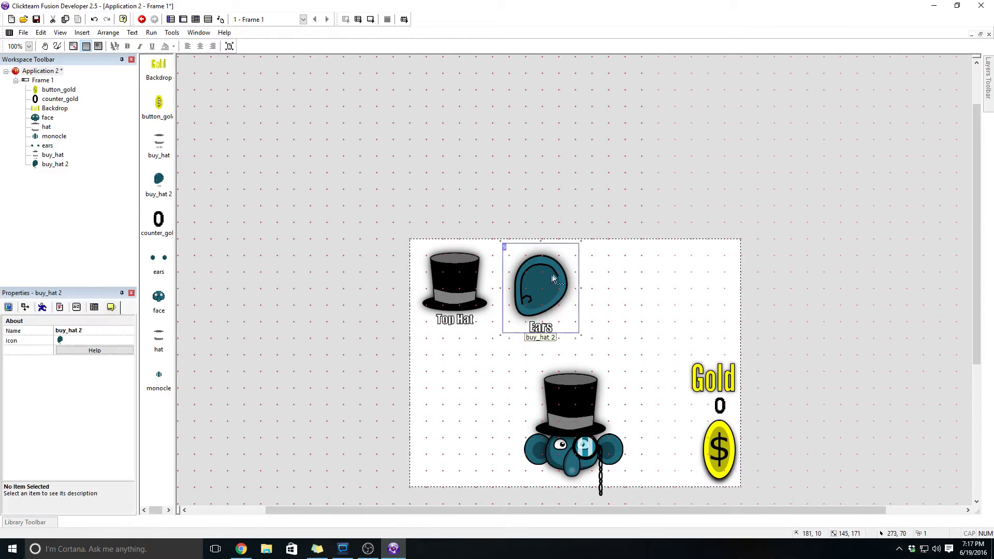
{"action": "left_click_drag", "start_coordinate": [579, 244], "coordinate": [570, 254]}
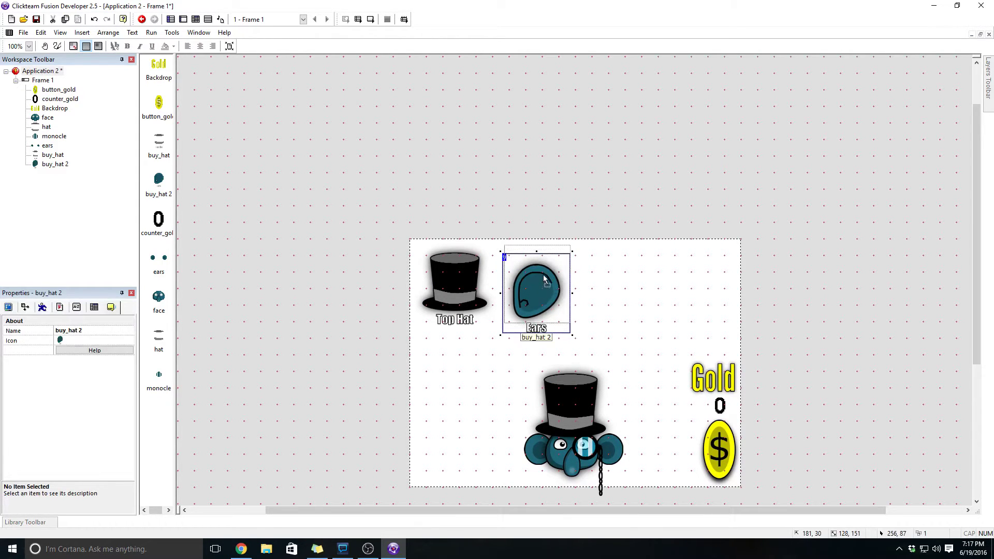
{"action": "left_click_drag", "start_coordinate": [544, 287], "coordinate": [545, 279]}
Rename the Ears item 'buy_ears'
{"action": "left_click", "coordinate": [77, 308]}
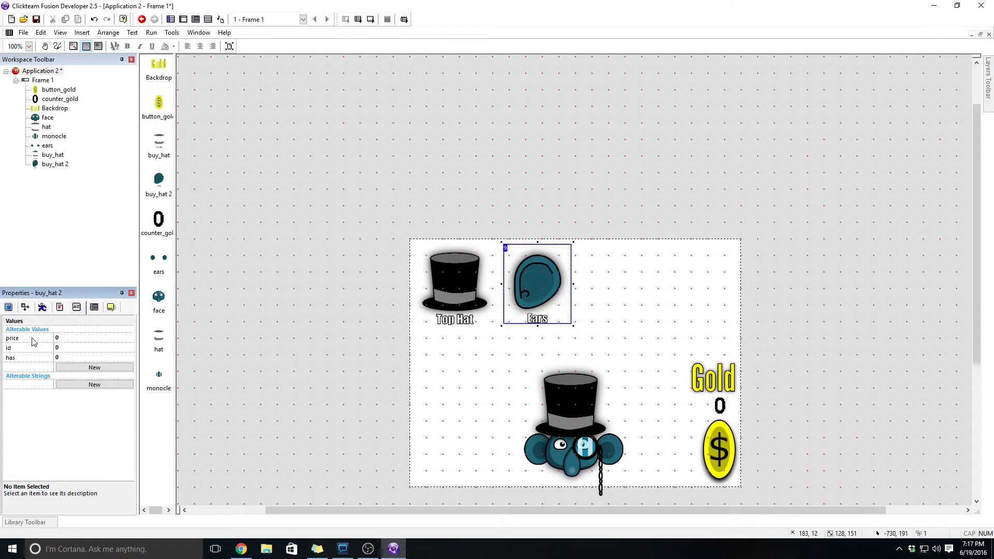
{"action": "left_click", "coordinate": [110, 307]}
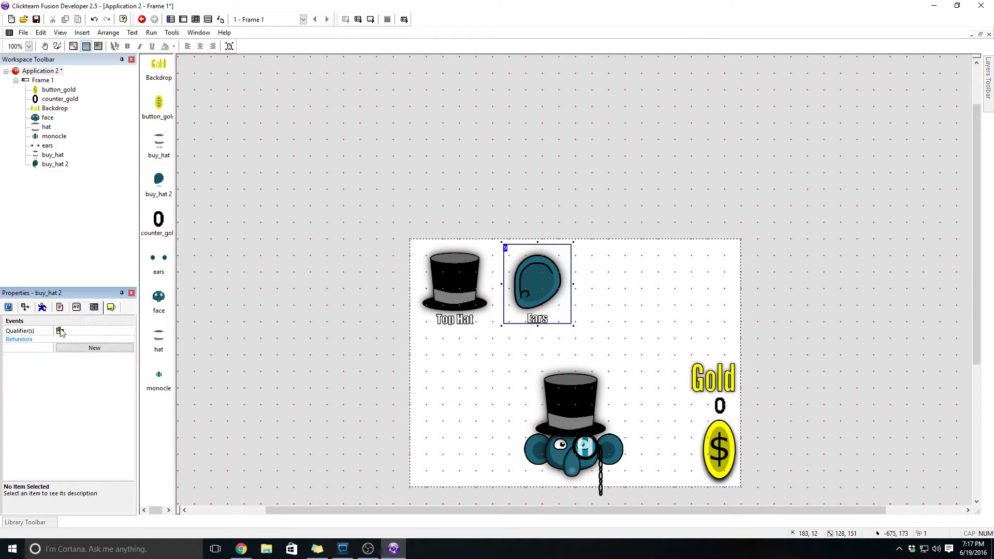
{"action": "left_click", "coordinate": [110, 308]}
{"action": "left_click", "coordinate": [96, 332]}
{"action": "type", "text": "buy_ears"}
{"action": "key", "text": "Return"}
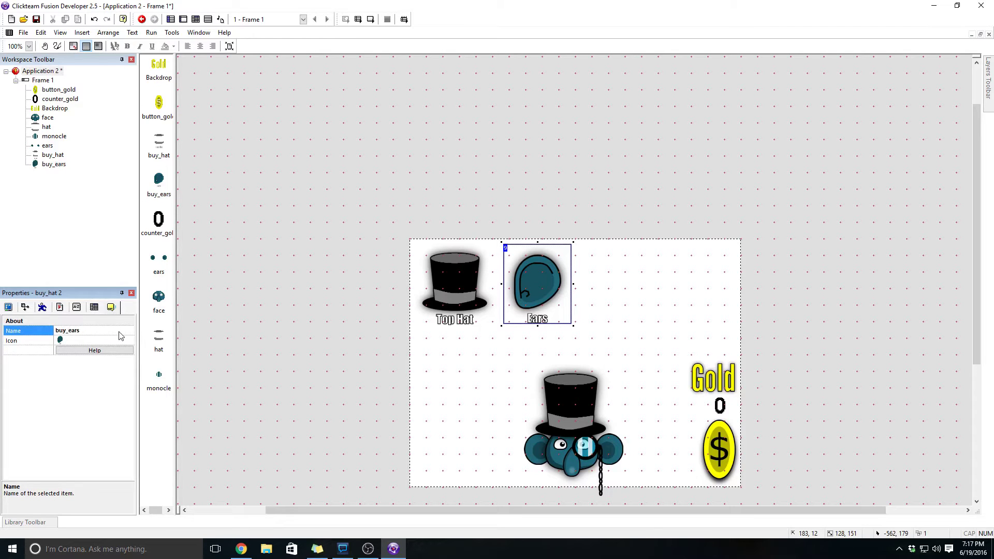
{"action": "right_click", "coordinate": [550, 287]}
Insert a new copy of the Ears item and import the buy_monocle image into it
{"action": "left_click", "coordinate": [579, 308]}
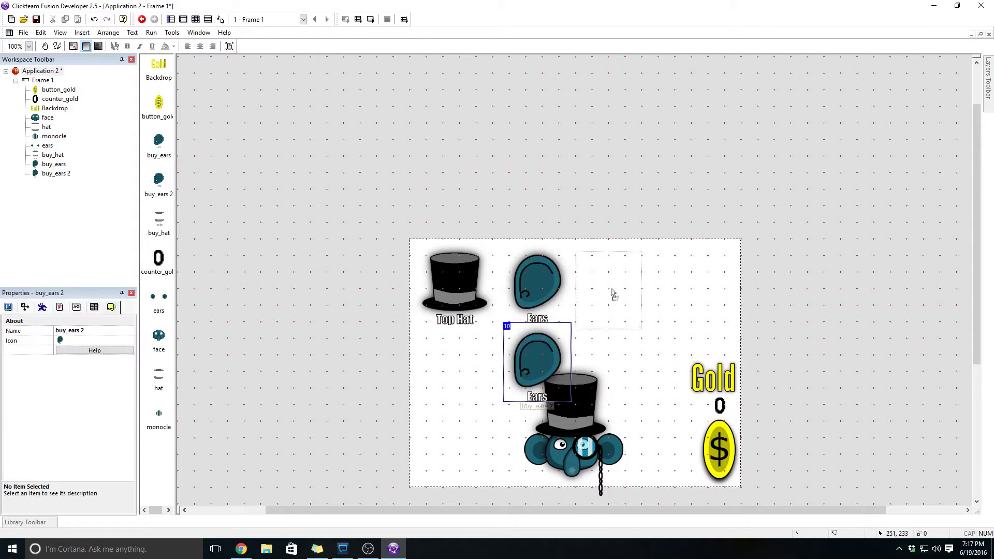
{"action": "left_click", "coordinate": [613, 284]}
{"action": "left_click", "coordinate": [281, 97]}
{"action": "double_click", "coordinate": [532, 147]}
{"action": "left_click", "coordinate": [482, 392]}
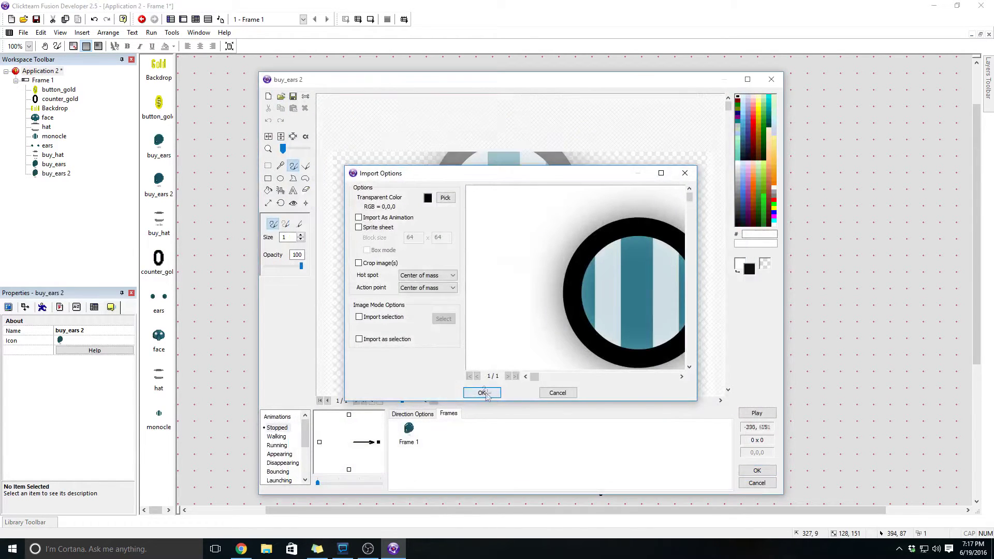
{"action": "left_click", "coordinate": [757, 470]}
Shrink the monocle item, move it beside Ears and name it 'buy_monocle'
{"action": "left_click_drag", "start_coordinate": [787, 77], "coordinate": [543, 353]}
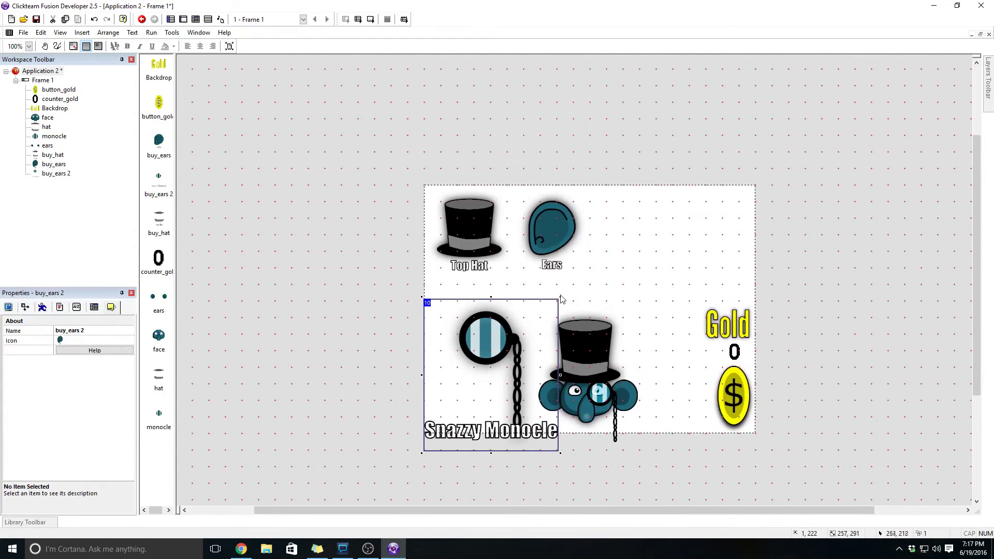
{"action": "left_click_drag", "start_coordinate": [560, 296], "coordinate": [512, 352]}
{"action": "left_click_drag", "start_coordinate": [470, 387], "coordinate": [632, 223]}
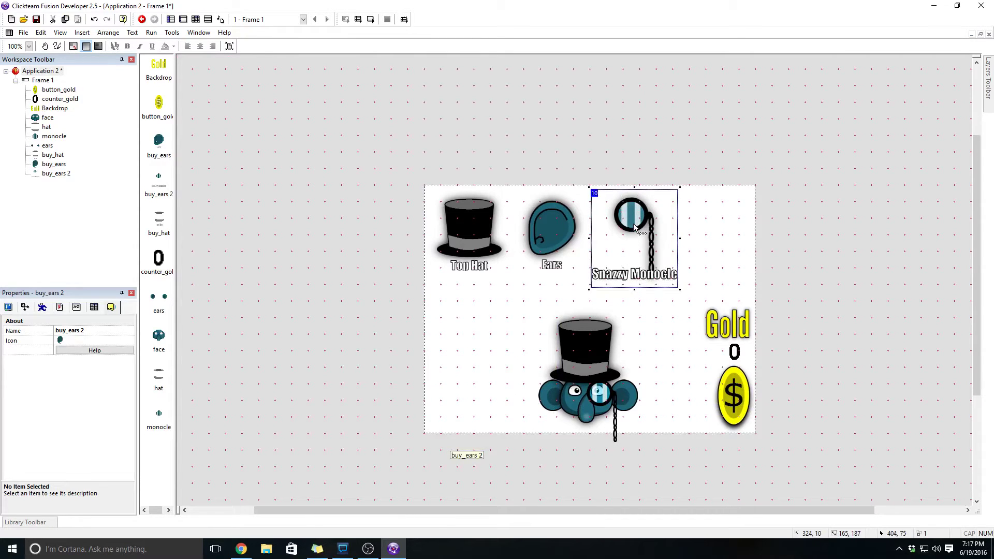
{"action": "left_click", "coordinate": [108, 329]}
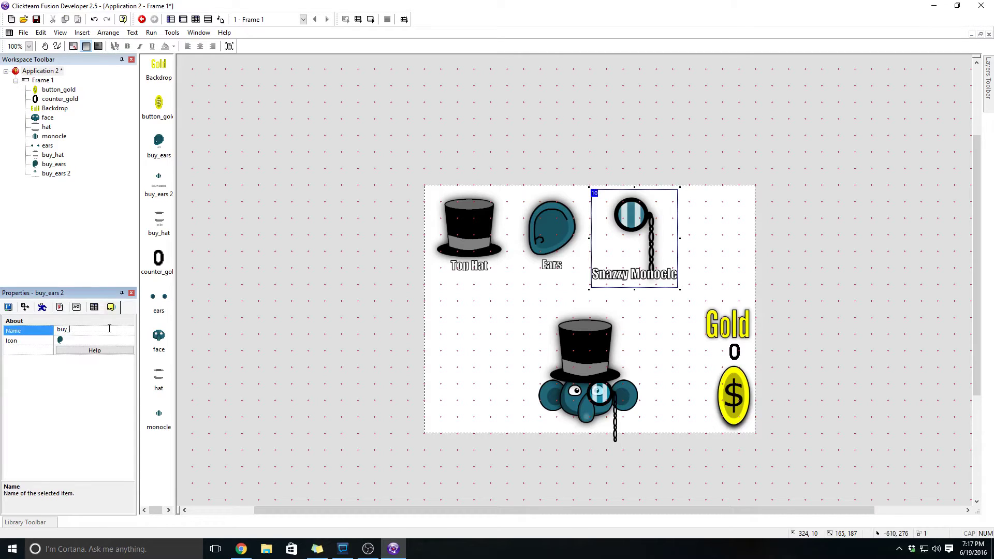
{"action": "type", "text": "monocle"}
{"action": "key", "text": "Return"}
Add a second global value in the application's Values tab
{"action": "left_click", "coordinate": [46, 72]}
{"action": "left_click", "coordinate": [60, 307]}
{"action": "left_click", "coordinate": [66, 349]}
{"action": "left_click", "coordinate": [43, 349]}
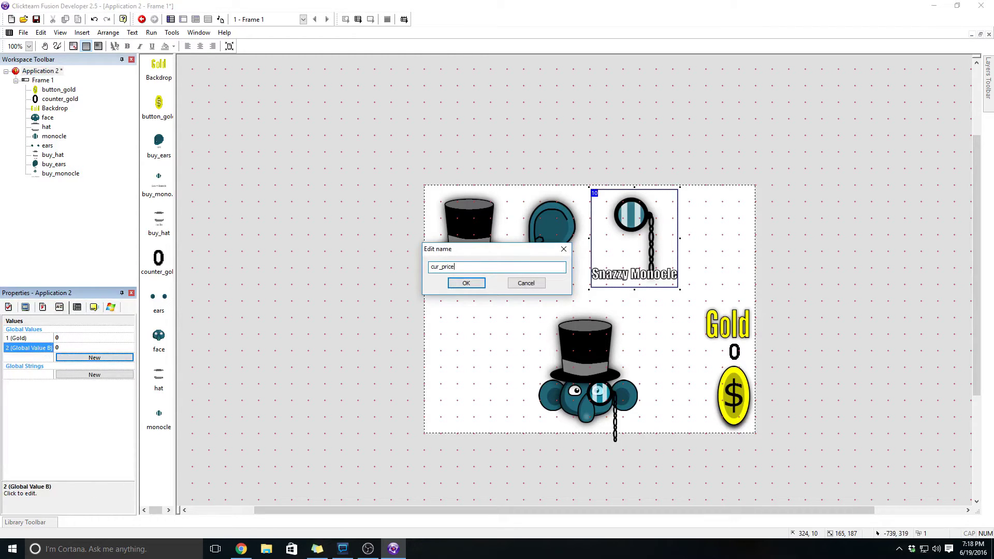
Name global values 2, 3 and 4 'cur_price', 'cur_id' and 'cur_has'
{"action": "type", "text": "cur_price"}
{"action": "left_click", "coordinate": [477, 290]}
{"action": "left_click", "coordinate": [466, 283]}
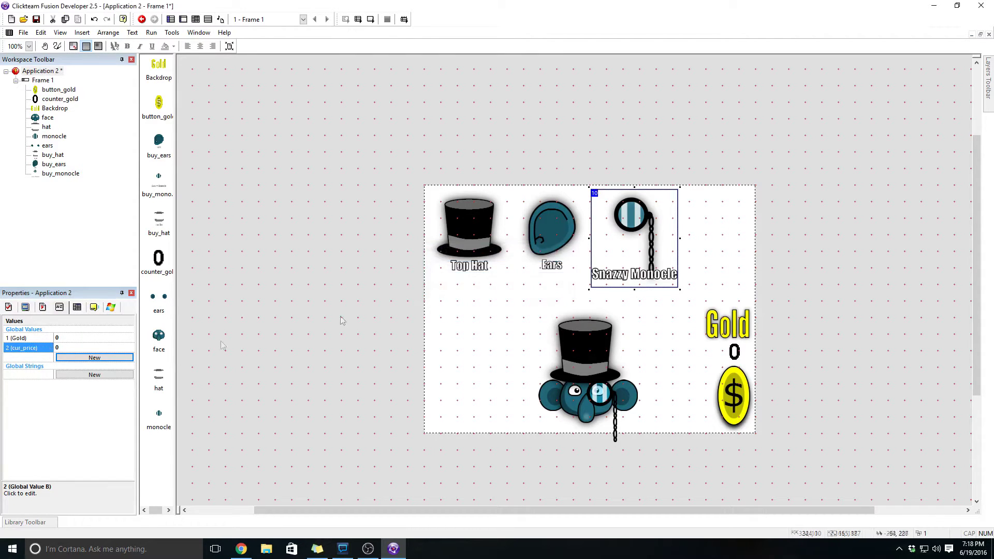
{"action": "left_click", "coordinate": [94, 357]}
{"action": "left_click", "coordinate": [46, 357]}
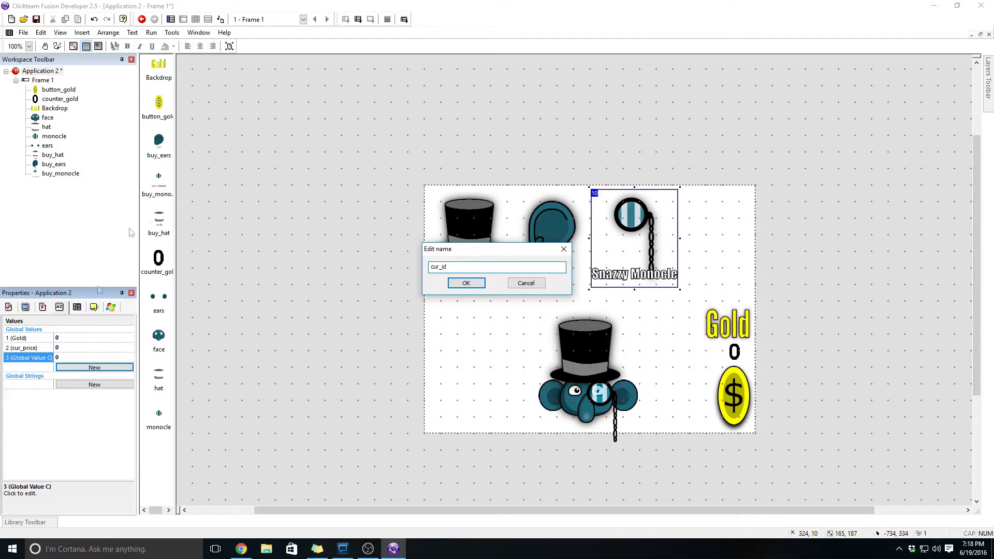
{"action": "left_click", "coordinate": [471, 283]}
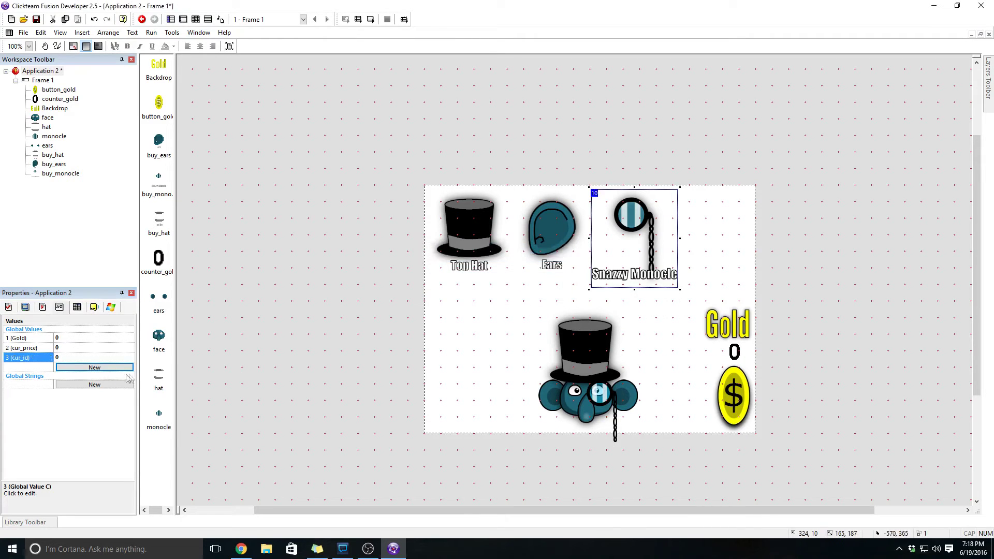
{"action": "left_click", "coordinate": [94, 367]}
{"action": "left_click", "coordinate": [41, 368]}
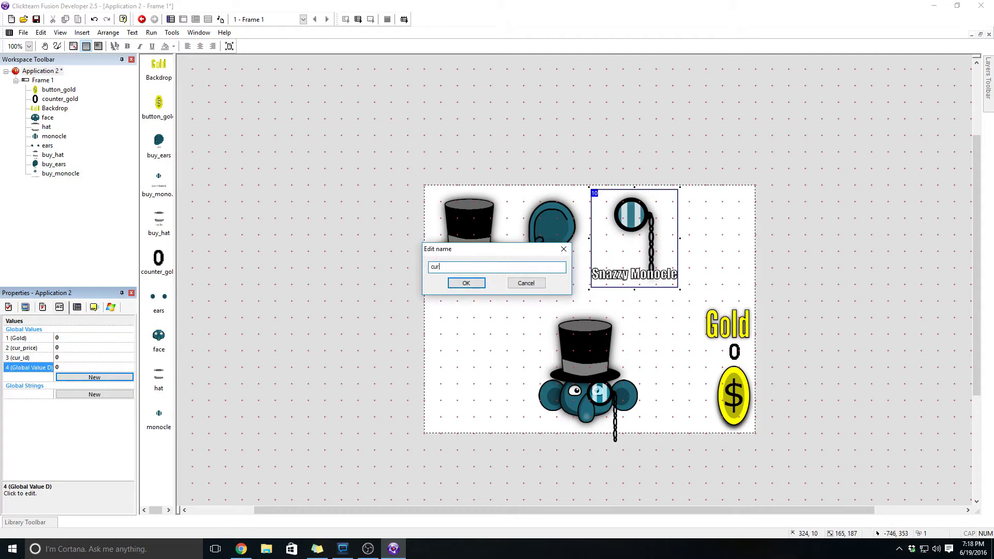
{"action": "type", "text": "cur_has"}
{"action": "left_click", "coordinate": [466, 283]}
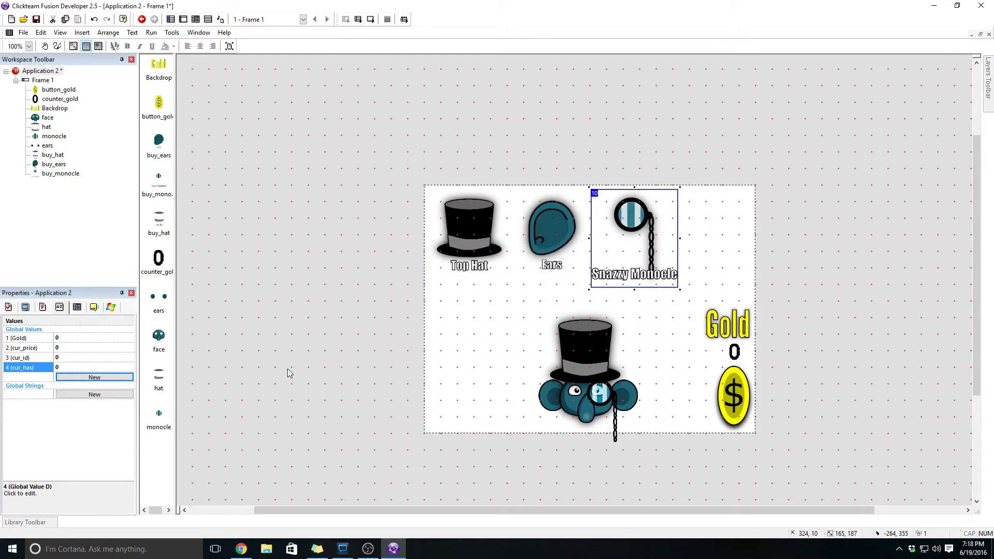
{"action": "left_click", "coordinate": [462, 231]}
Give the hat, ears and monocle shop items prices 100, 150 and 200
{"action": "left_click", "coordinate": [92, 338]}
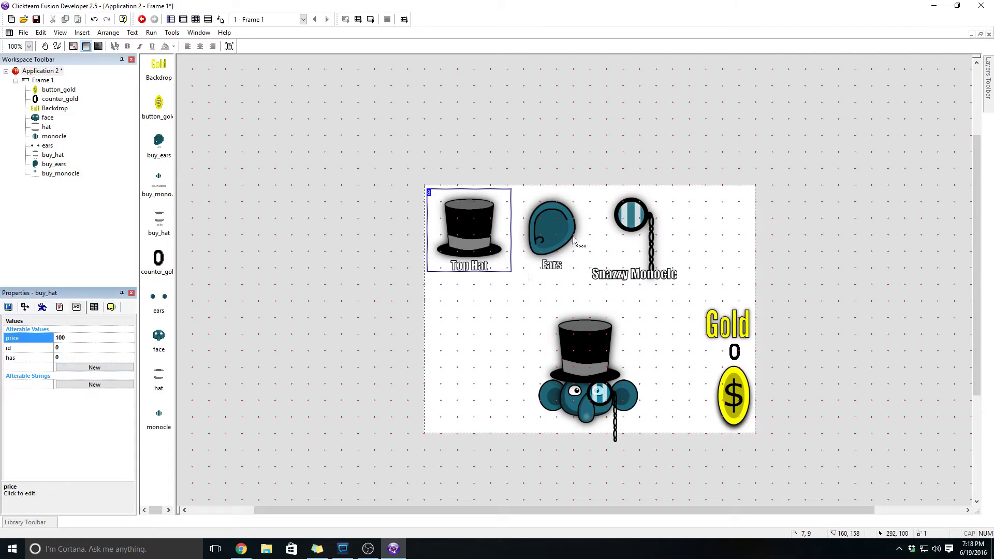
{"action": "key", "text": "Tab"}
{"action": "left_click", "coordinate": [95, 336]}
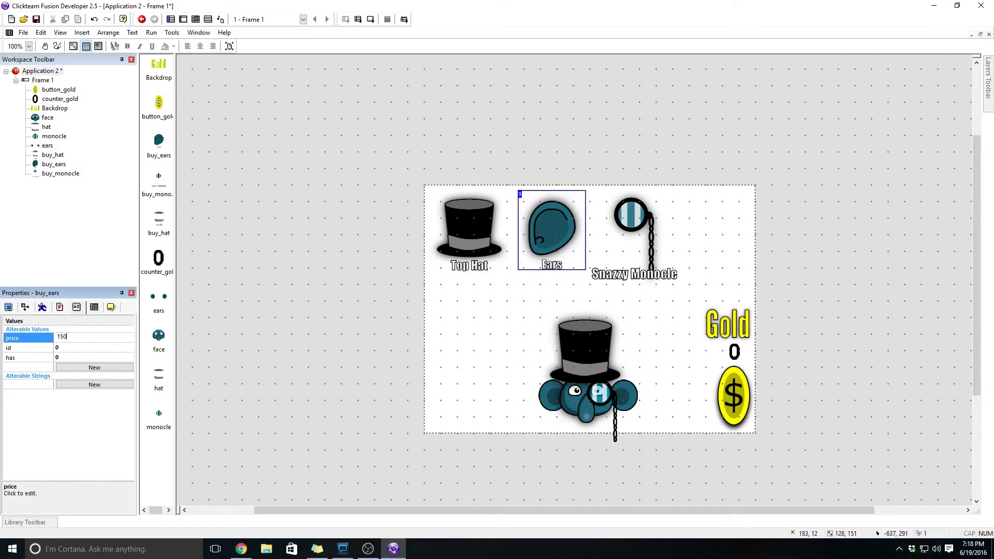
{"action": "key", "text": "Tab"}
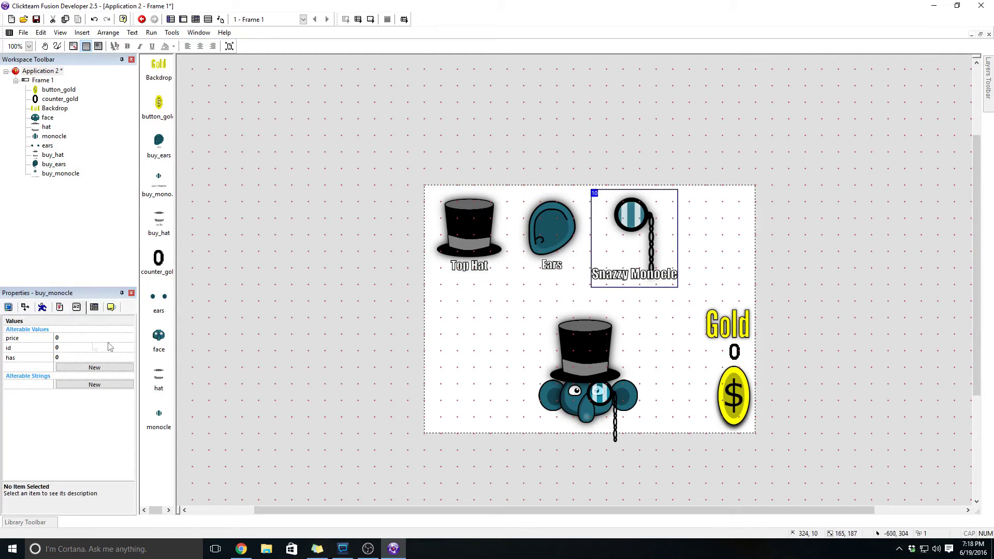
{"action": "left_click", "coordinate": [84, 337]}
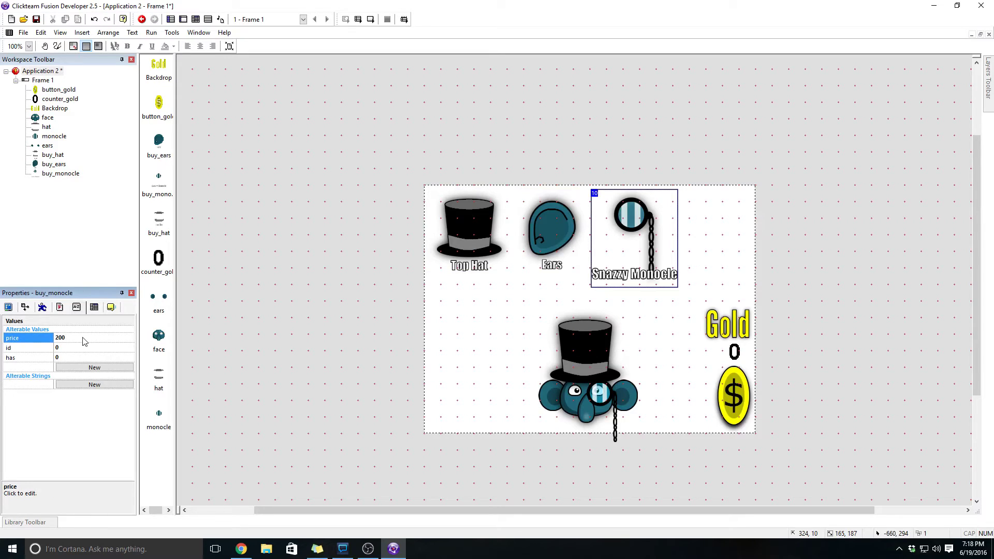
{"action": "key", "text": "Tab"}
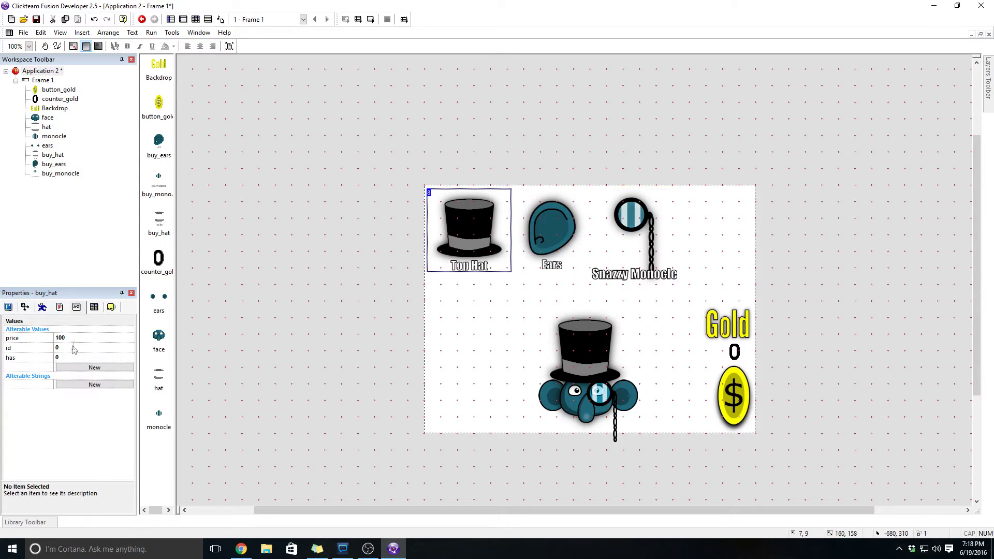
Set the id alterable value of the hat, ears and monocle to 1, 2 and 3
{"action": "left_click", "coordinate": [73, 347]}
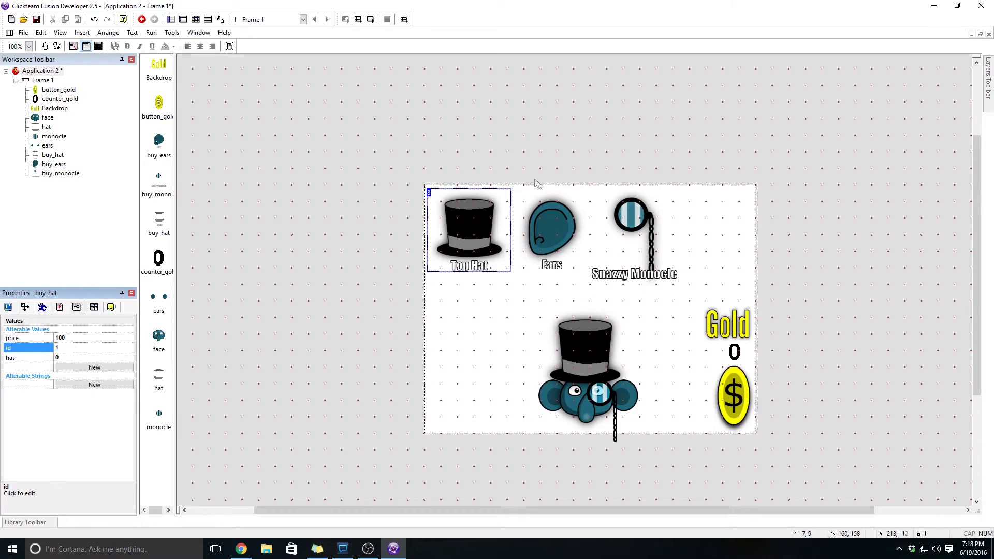
{"action": "left_click", "coordinate": [541, 207]}
{"action": "left_click", "coordinate": [87, 347]}
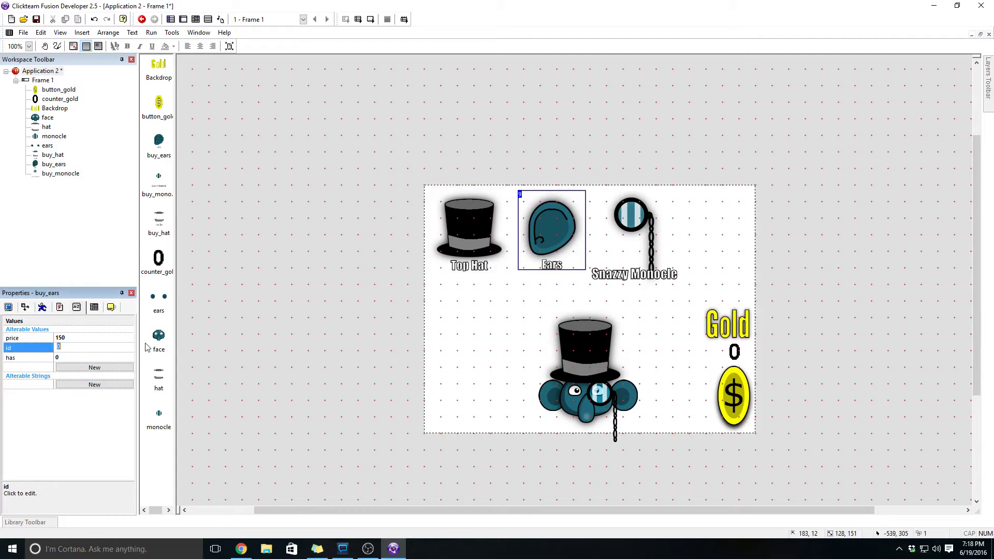
{"action": "left_click", "coordinate": [651, 228]}
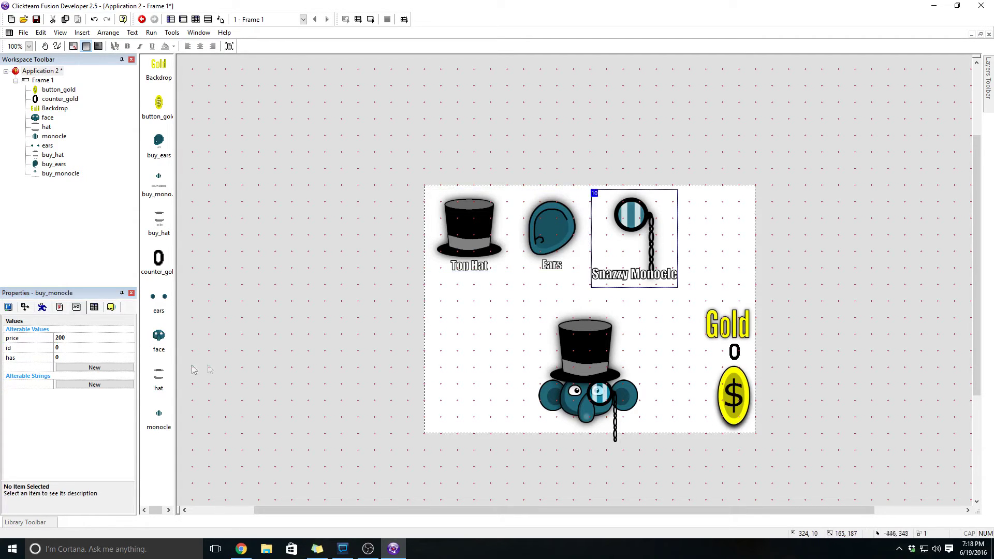
{"action": "left_click", "coordinate": [96, 346]}
{"action": "type", "text": "3"}
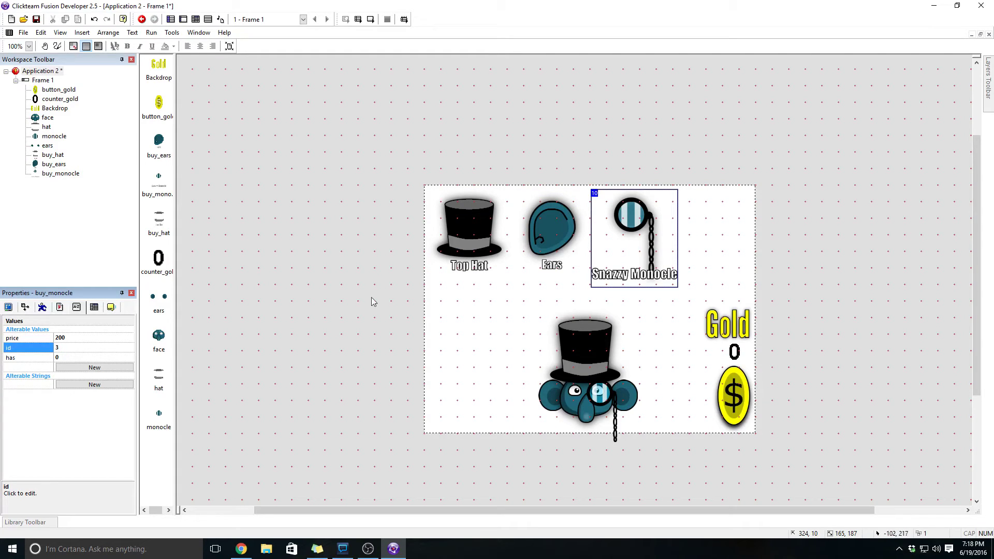
Insert a Counter object at the lower left of the game frame
{"action": "left_click", "coordinate": [195, 20]}
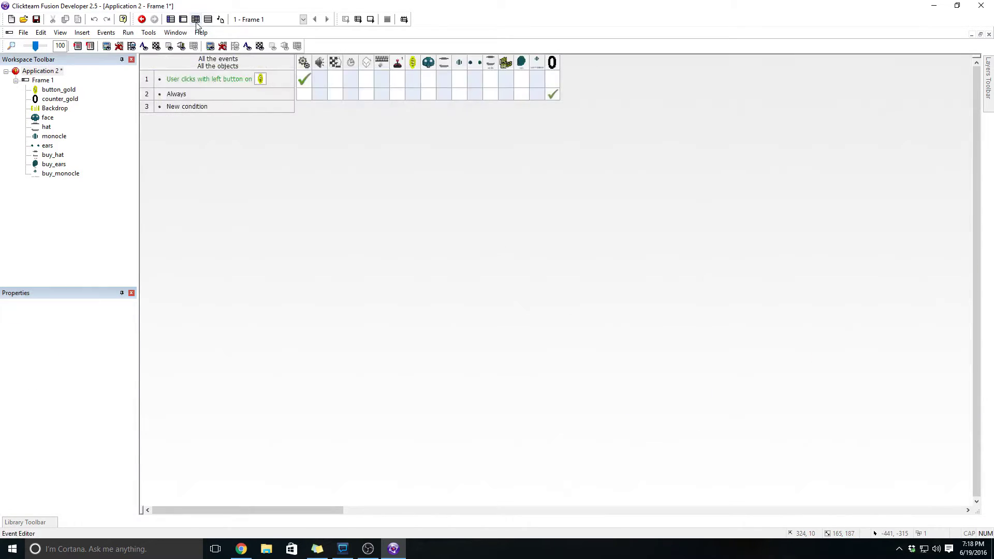
{"action": "mouse_move", "coordinate": [551, 94]}
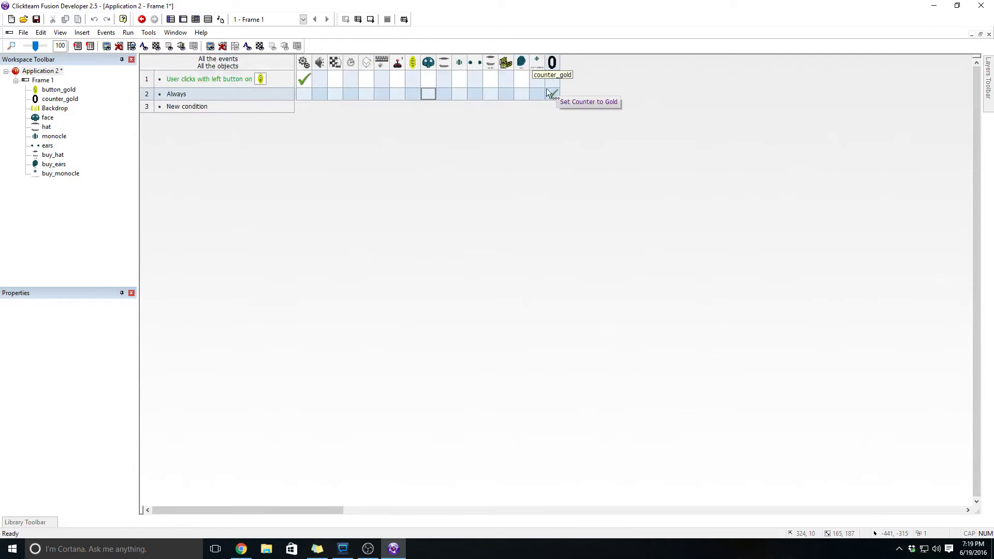
{"action": "left_click", "coordinate": [183, 19]}
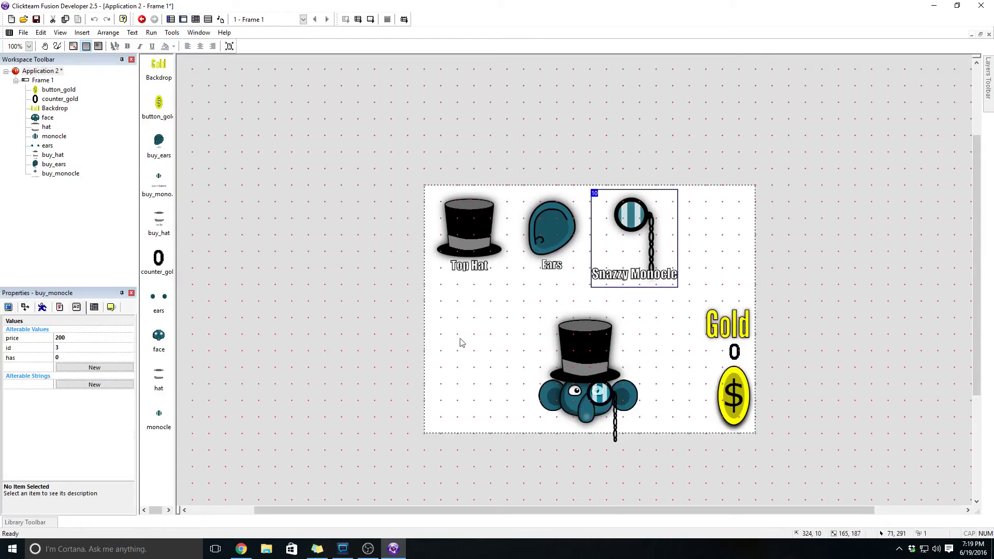
{"action": "right_click", "coordinate": [453, 128]}
{"action": "left_click", "coordinate": [487, 145]}
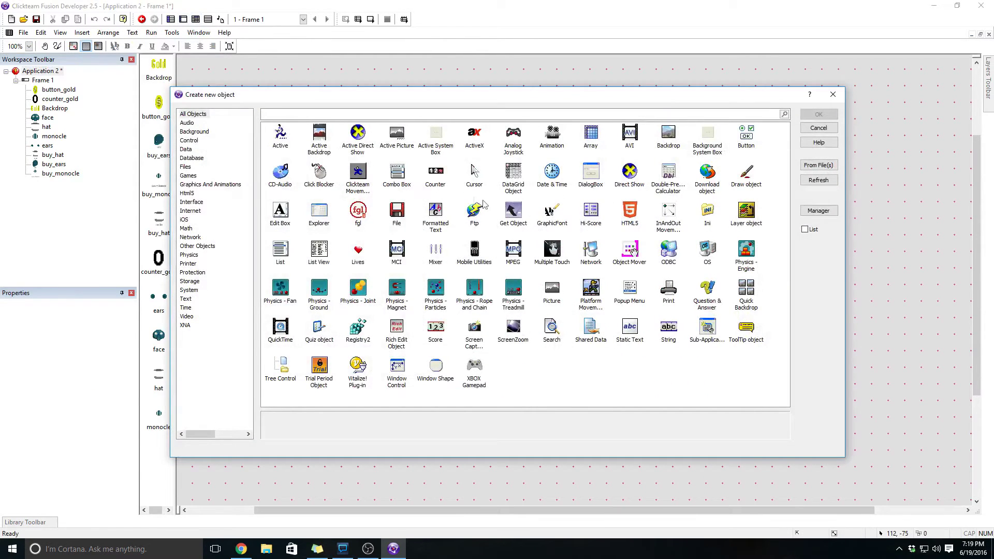
{"action": "double_click", "coordinate": [442, 179]}
{"action": "left_click", "coordinate": [460, 392]}
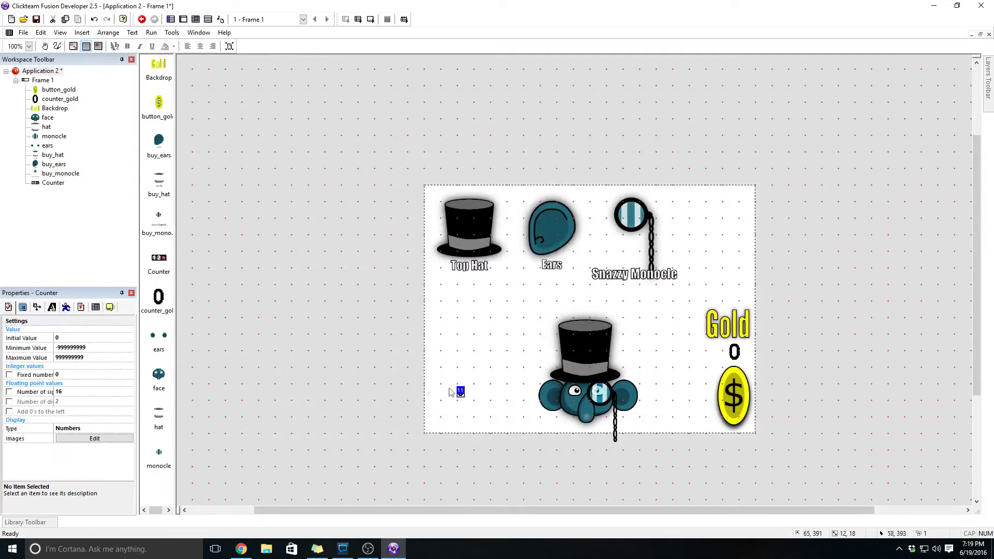
{"action": "left_click_drag", "start_coordinate": [461, 395], "coordinate": [488, 426]}
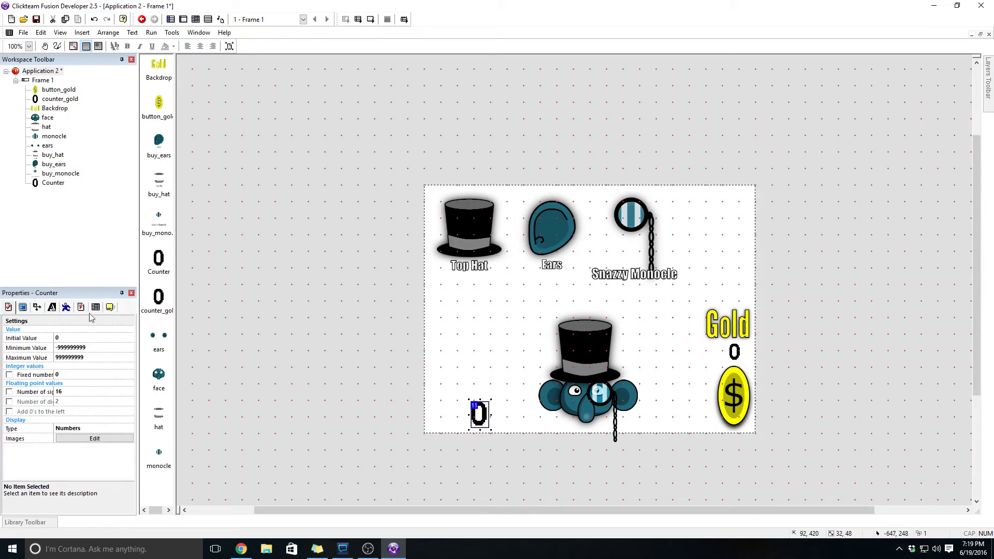
Rename the new counter to counter_price
{"action": "left_click", "coordinate": [110, 308]}
{"action": "left_click", "coordinate": [94, 331]}
{"action": "type", "text": "counter"}
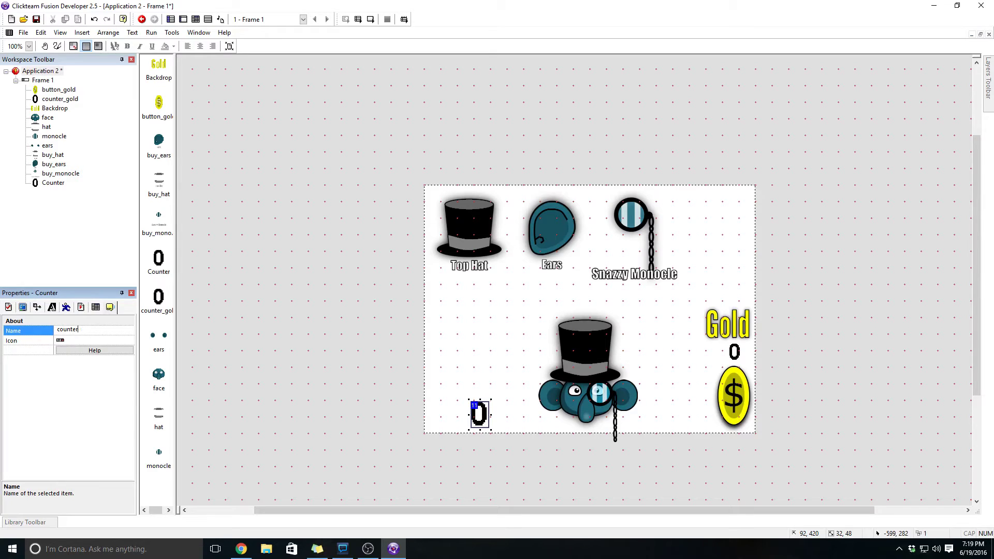
{"action": "type", "text": "_price"}
{"action": "left_click", "coordinate": [197, 20]}
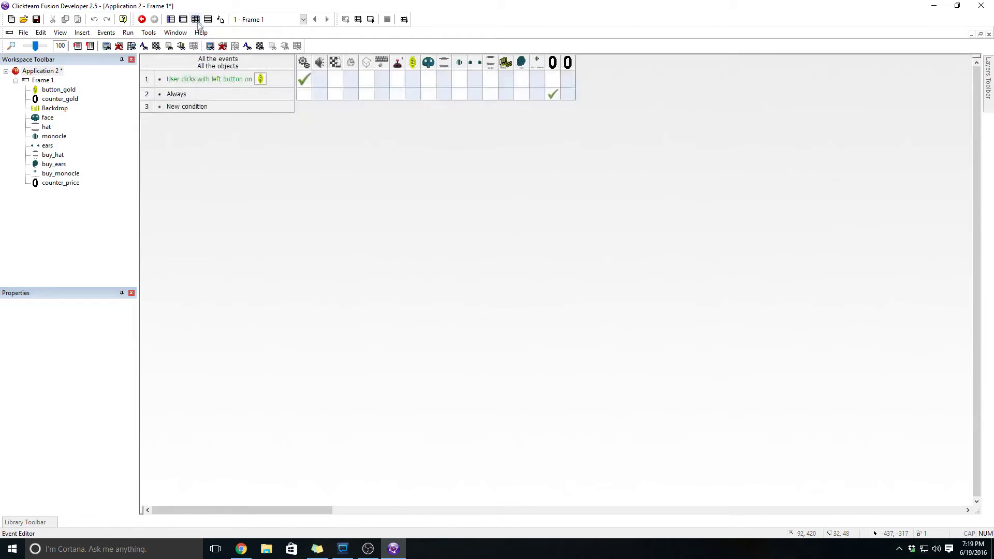
In the Always event, set counter_price to the global value cur_price
{"action": "right_click", "coordinate": [567, 94]}
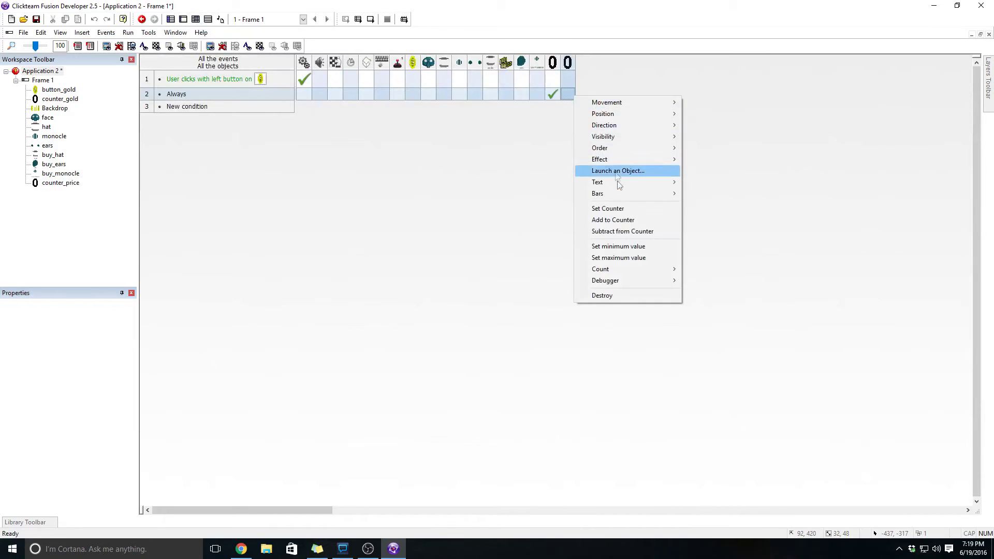
{"action": "left_click", "coordinate": [616, 209]}
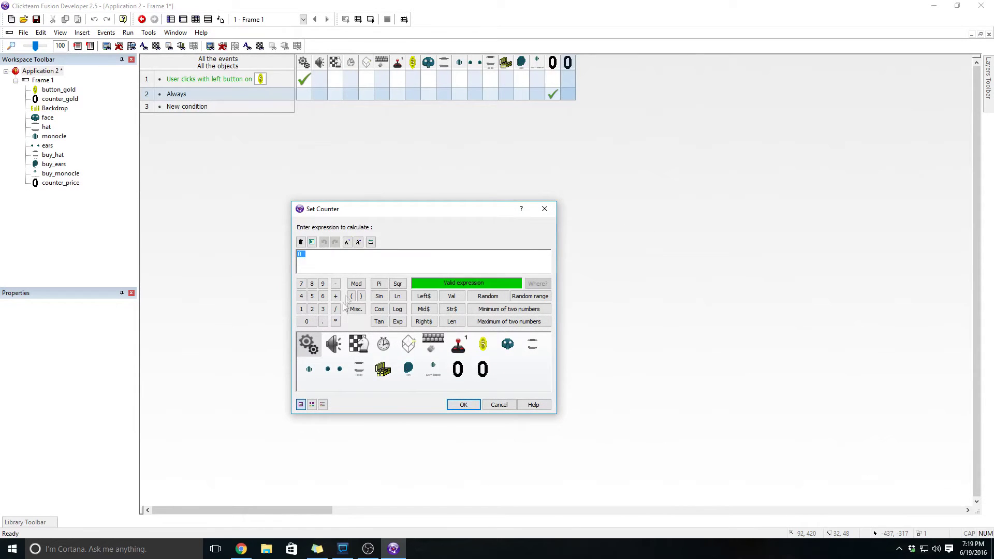
{"action": "left_click", "coordinate": [316, 343]}
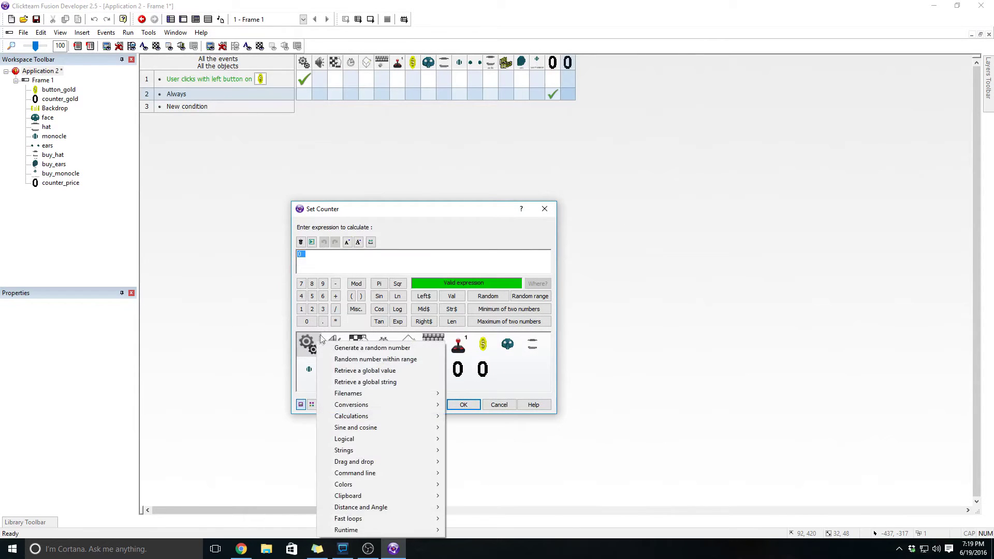
{"action": "left_click", "coordinate": [358, 372]}
{"action": "left_click", "coordinate": [446, 239]}
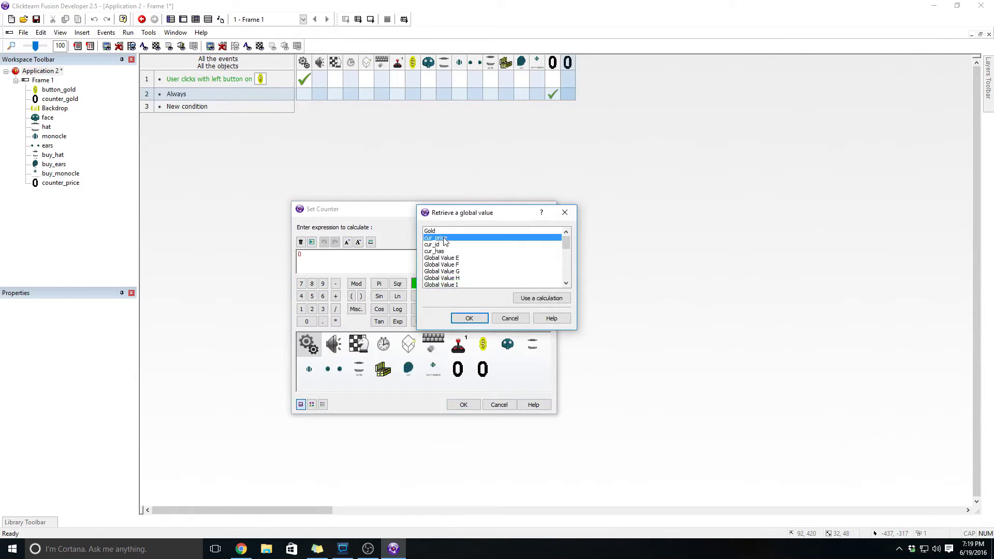
{"action": "left_click", "coordinate": [466, 318]}
{"action": "left_click", "coordinate": [461, 405]}
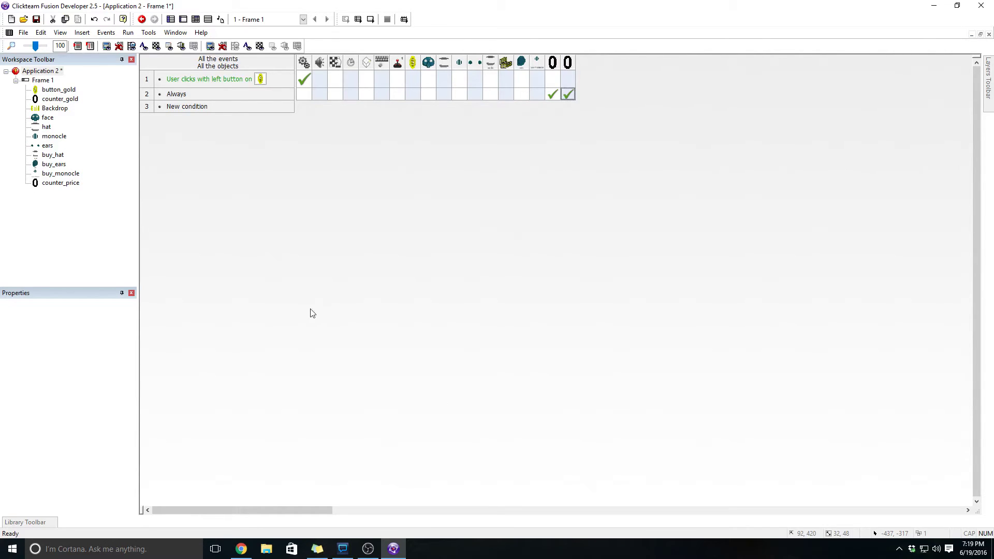
{"action": "left_click", "coordinate": [183, 19]}
{"action": "left_click", "coordinate": [351, 251]}
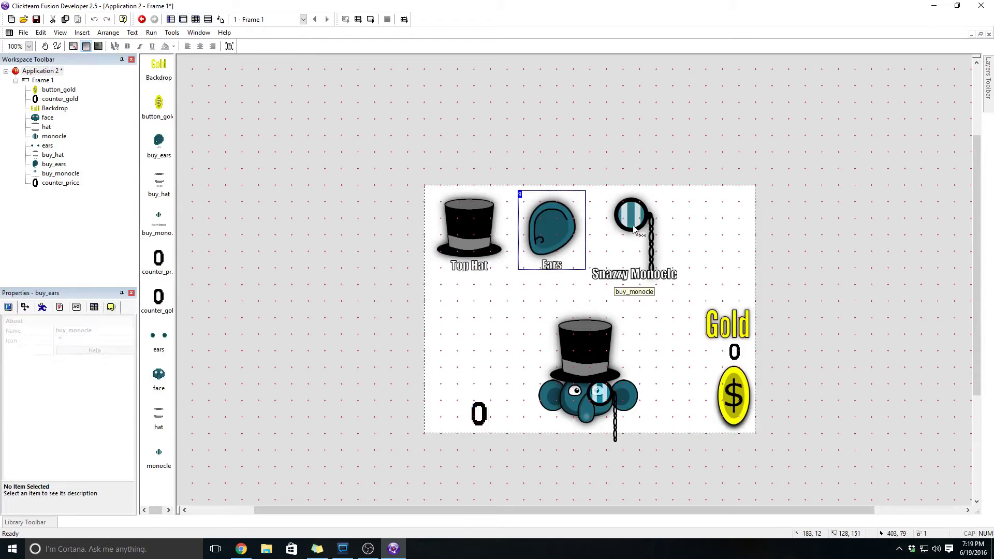
Add event 3 triggered by a single left click on any Group.Collectables object
{"action": "left_click", "coordinate": [76, 308]}
{"action": "left_click", "coordinate": [94, 310]}
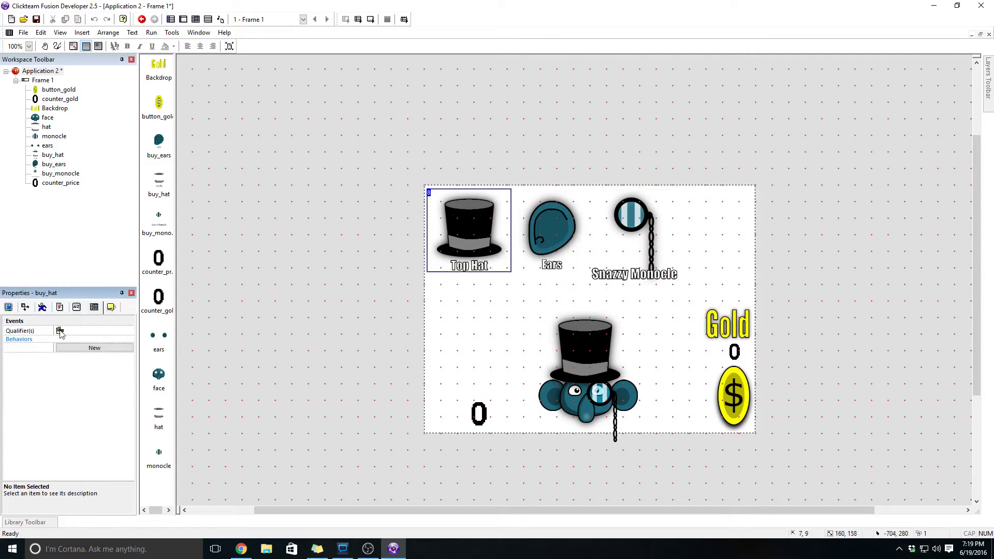
{"action": "left_click", "coordinate": [196, 19]}
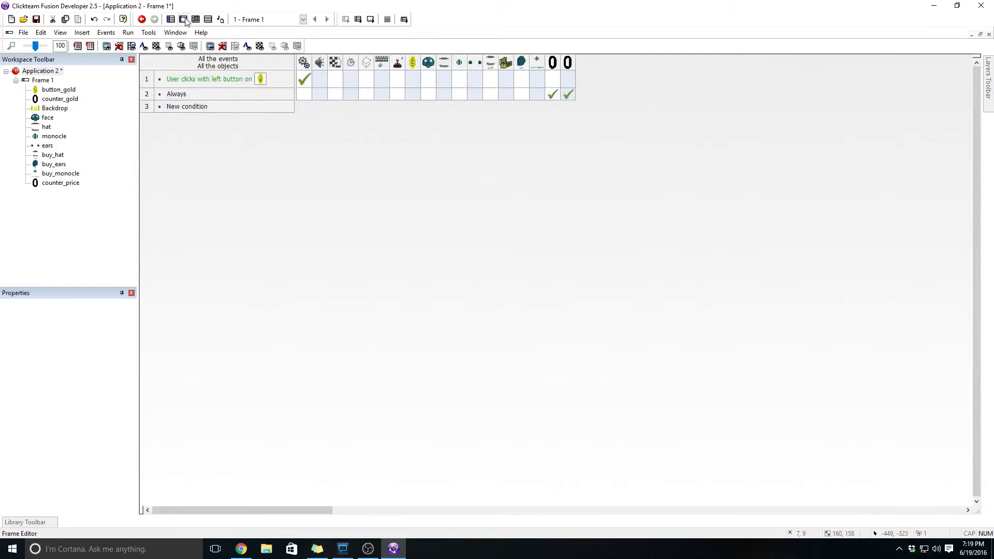
{"action": "double_click", "coordinate": [198, 108]}
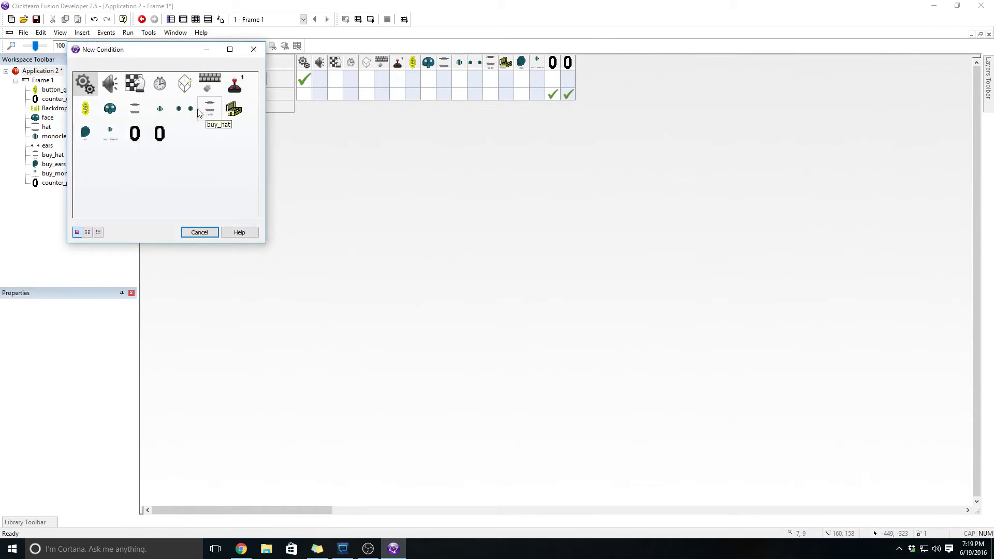
{"action": "left_click", "coordinate": [206, 93]}
{"action": "mouse_move", "coordinate": [238, 106]}
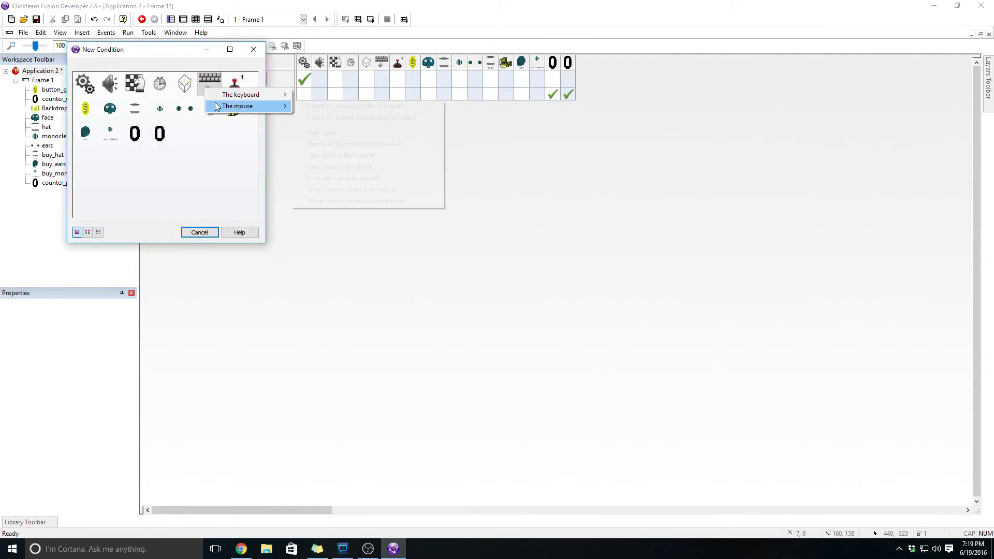
{"action": "left_click", "coordinate": [339, 166]}
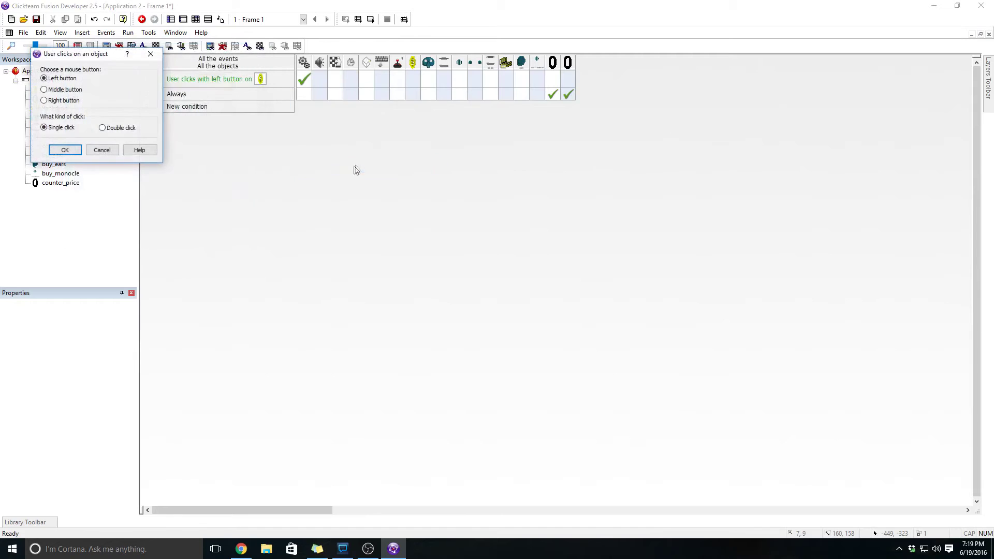
{"action": "left_click", "coordinate": [74, 148]}
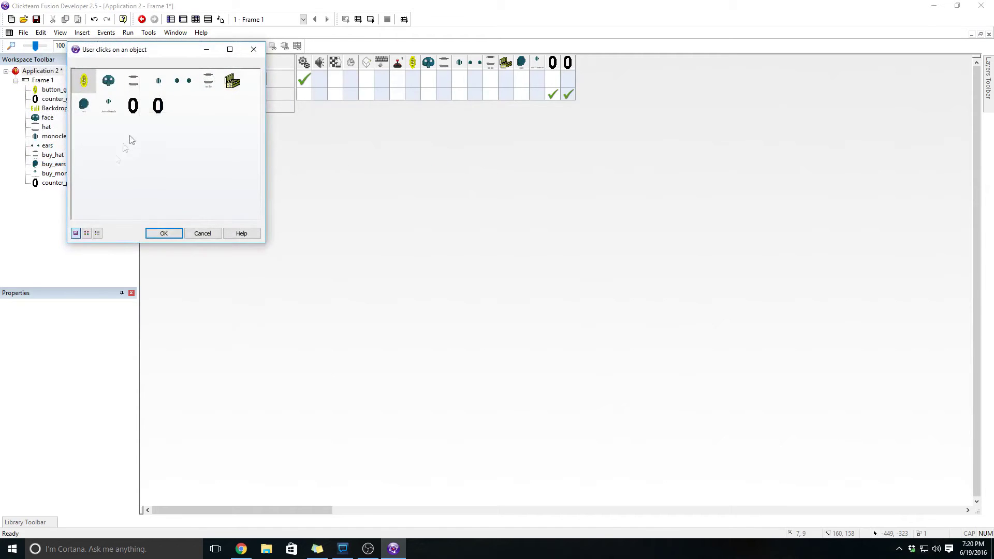
{"action": "double_click", "coordinate": [243, 86]}
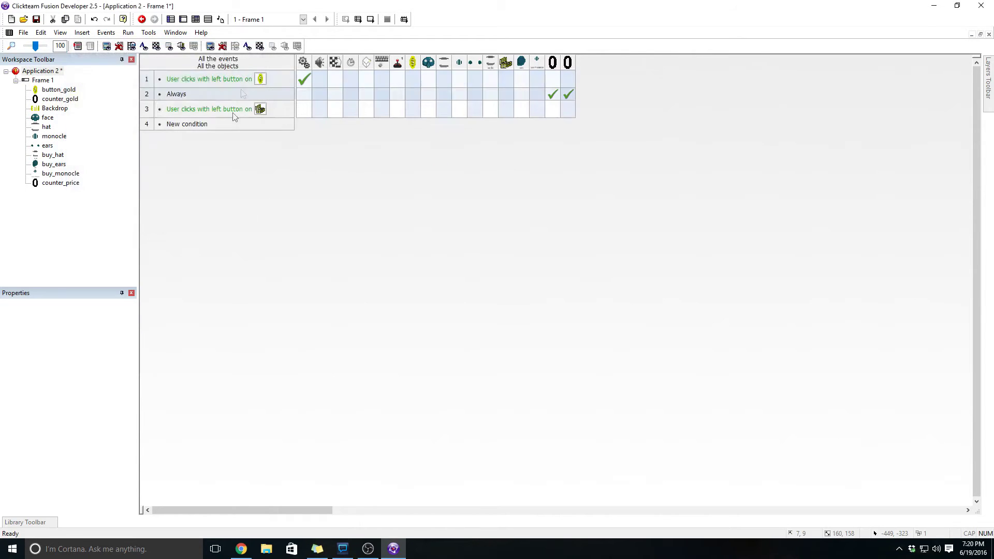
{"action": "left_click", "coordinate": [306, 113]}
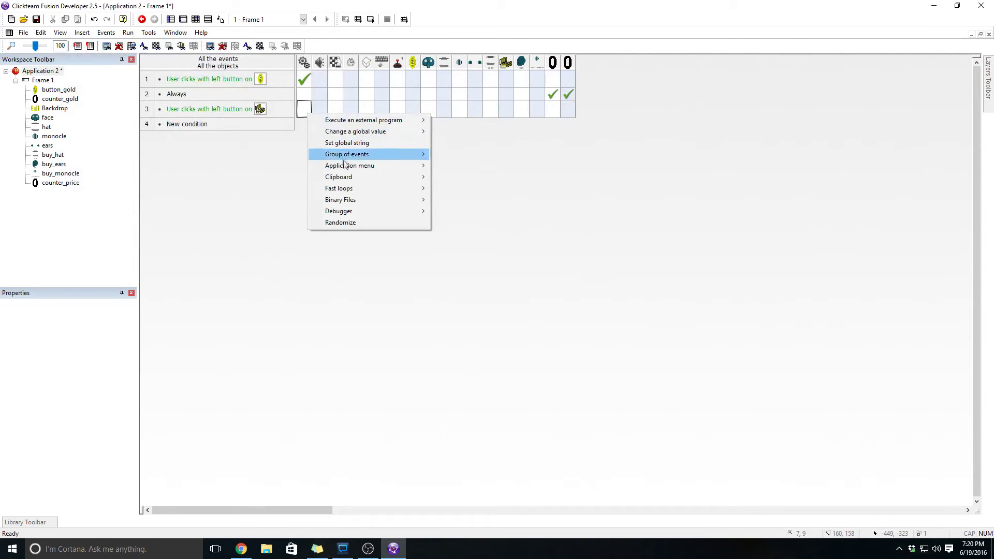
In event 3, set global value cur_price to price("Group.Collectables")
{"action": "mouse_move", "coordinate": [365, 132]}
{"action": "left_click", "coordinate": [443, 133]}
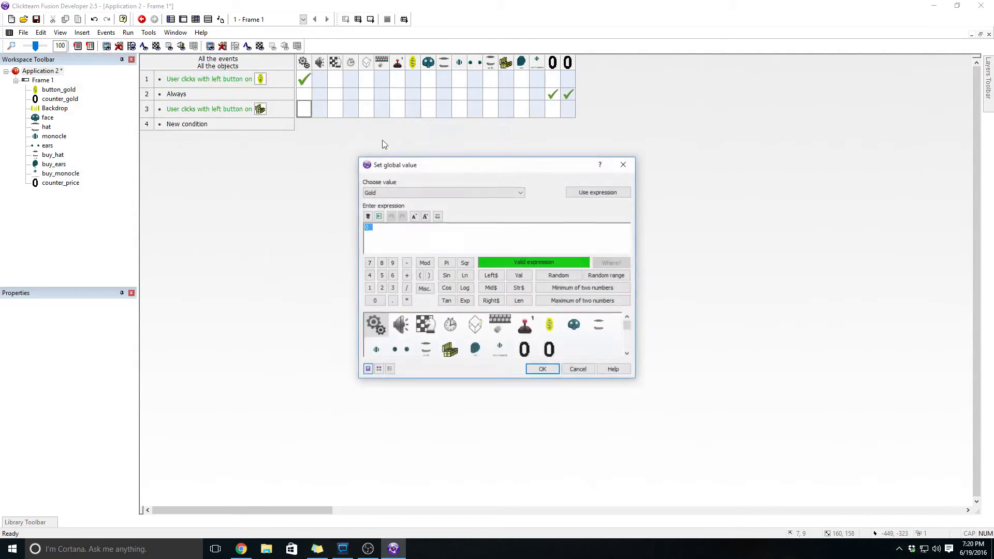
{"action": "left_click", "coordinate": [390, 193]}
{"action": "left_click", "coordinate": [386, 209]}
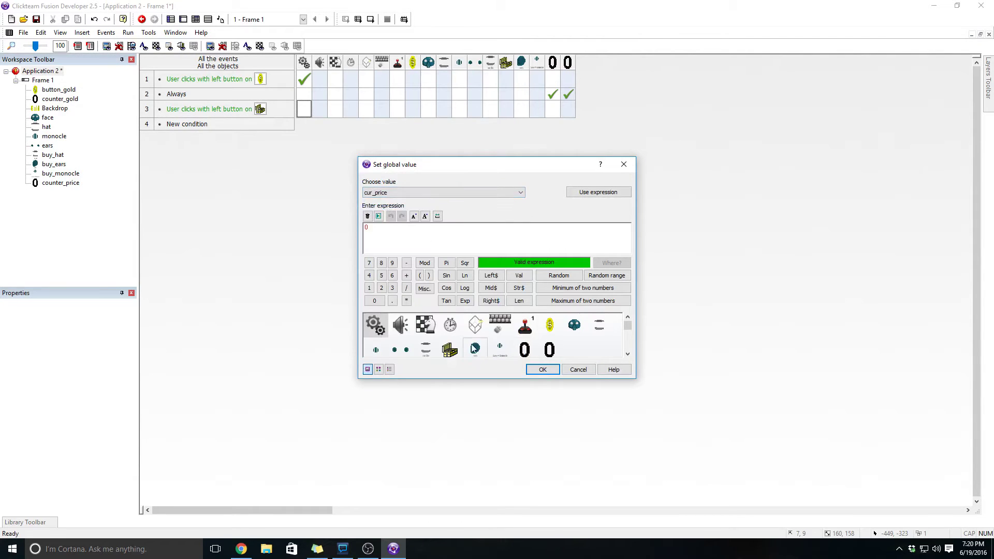
{"action": "left_click_drag", "start_coordinate": [636, 379], "coordinate": [777, 471]}
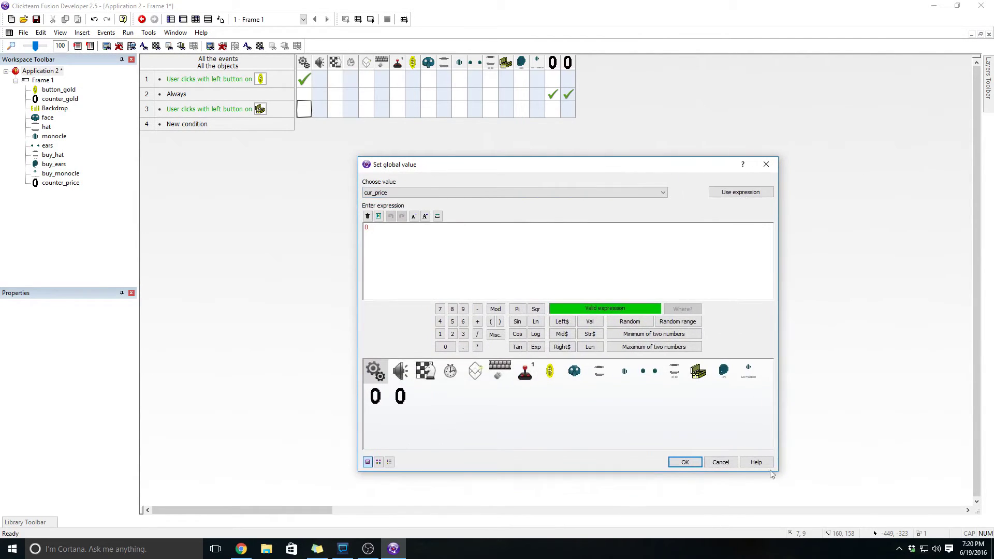
{"action": "left_click", "coordinate": [706, 380]}
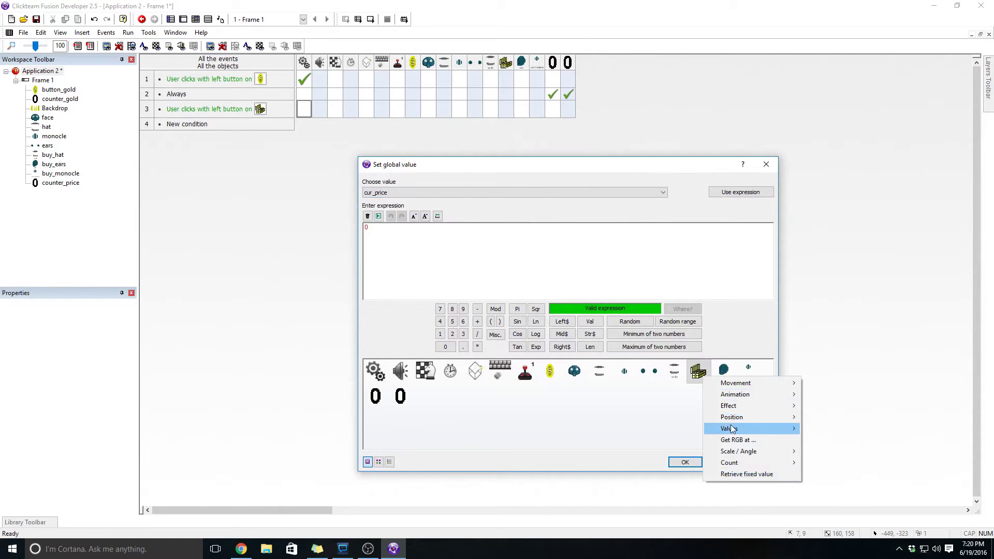
{"action": "mouse_move", "coordinate": [732, 429]}
{"action": "mouse_move", "coordinate": [818, 433]}
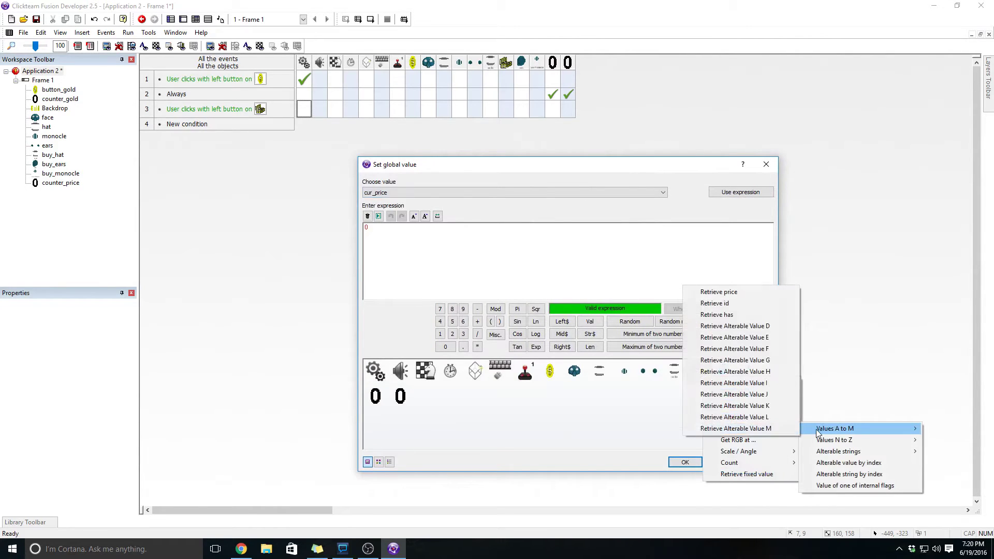
{"action": "left_click", "coordinate": [718, 292]}
{"action": "left_click", "coordinate": [684, 462]}
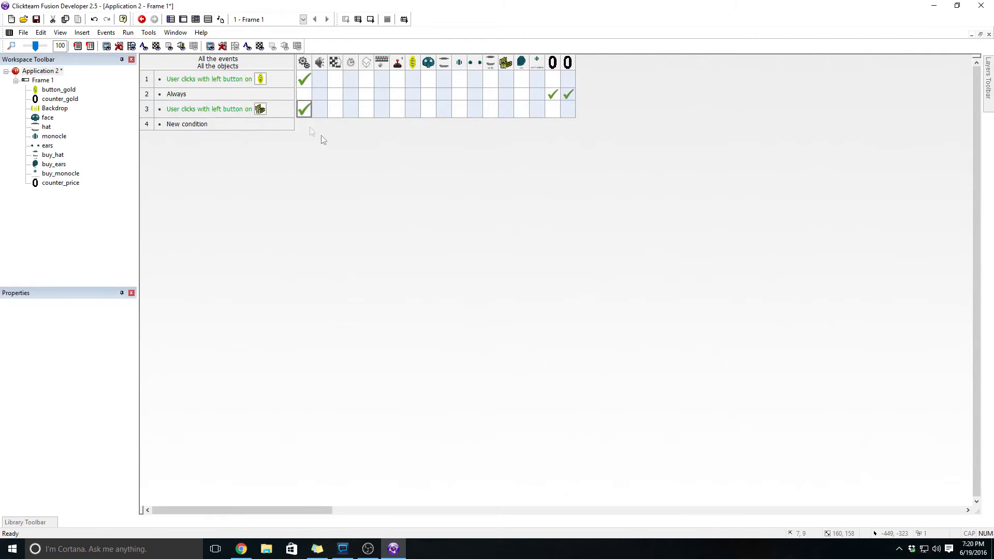
Add an event 3 action setting global value cur_id to id("Group.Collectables")
{"action": "left_click", "coordinate": [301, 113]}
{"action": "mouse_move", "coordinate": [349, 134]}
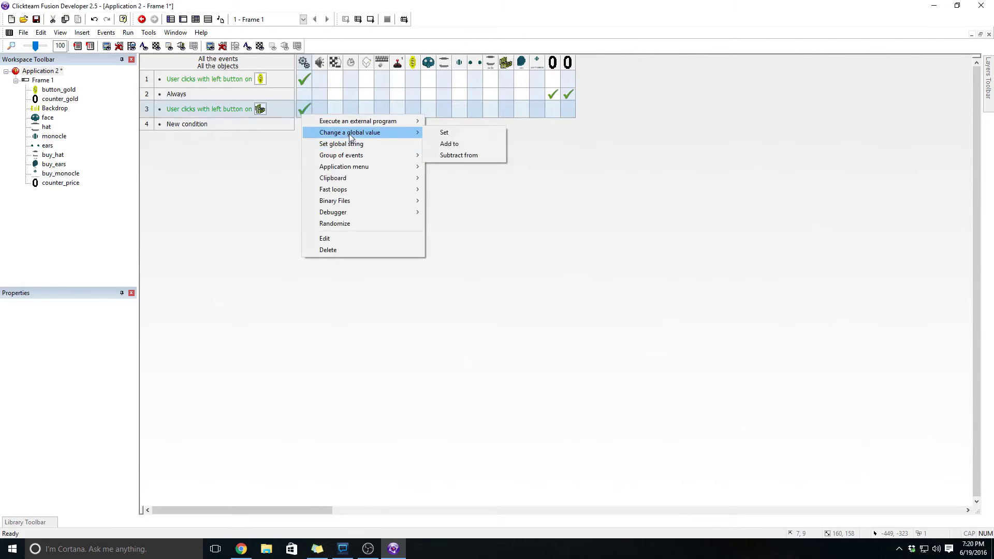
{"action": "left_click", "coordinate": [471, 135]}
{"action": "left_click", "coordinate": [400, 194]}
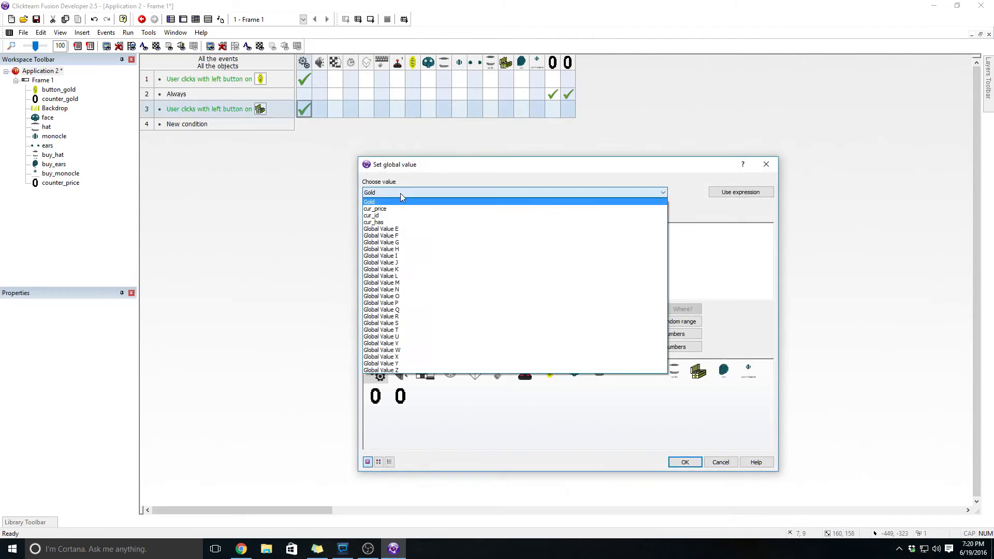
{"action": "left_click", "coordinate": [395, 216]}
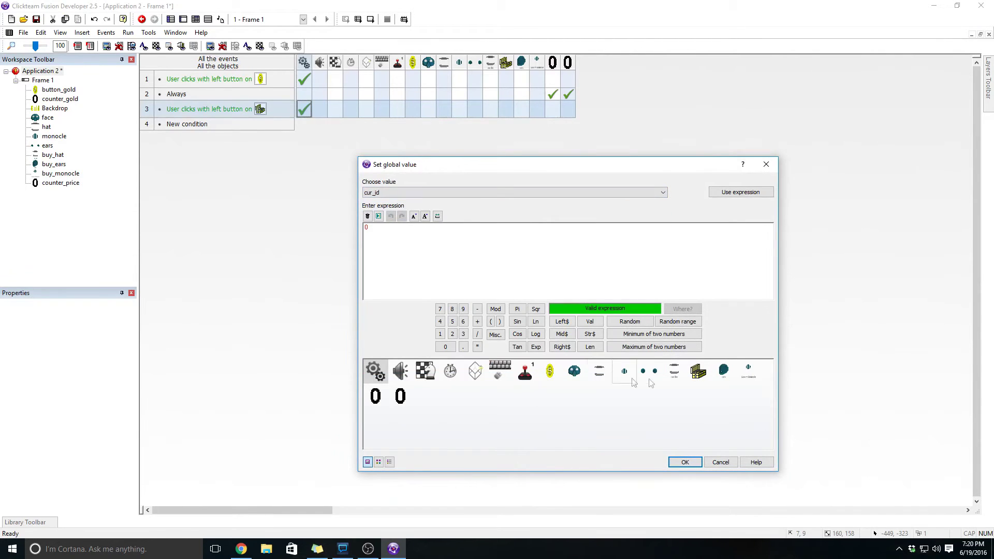
{"action": "left_click", "coordinate": [699, 372]}
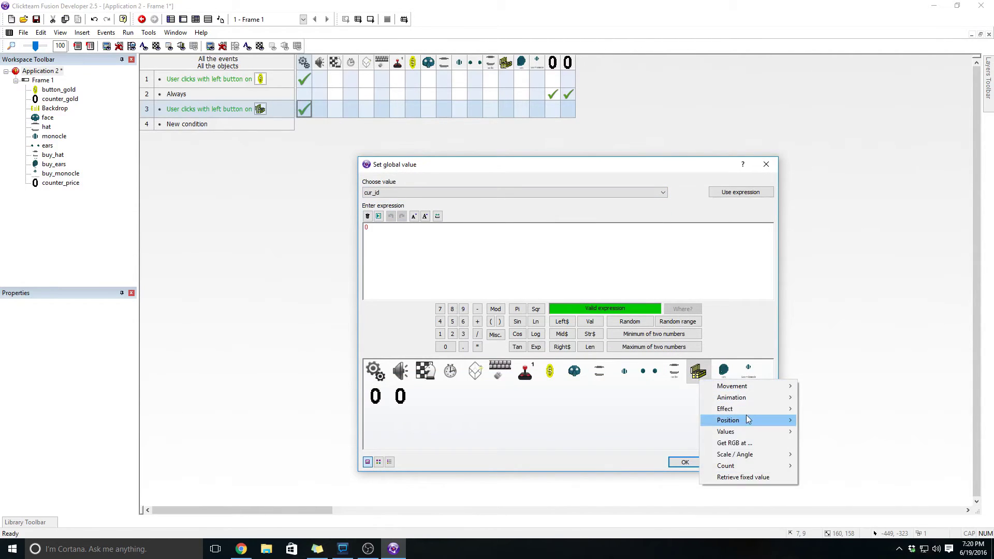
{"action": "mouse_move", "coordinate": [766, 432]}
{"action": "mouse_move", "coordinate": [814, 434]}
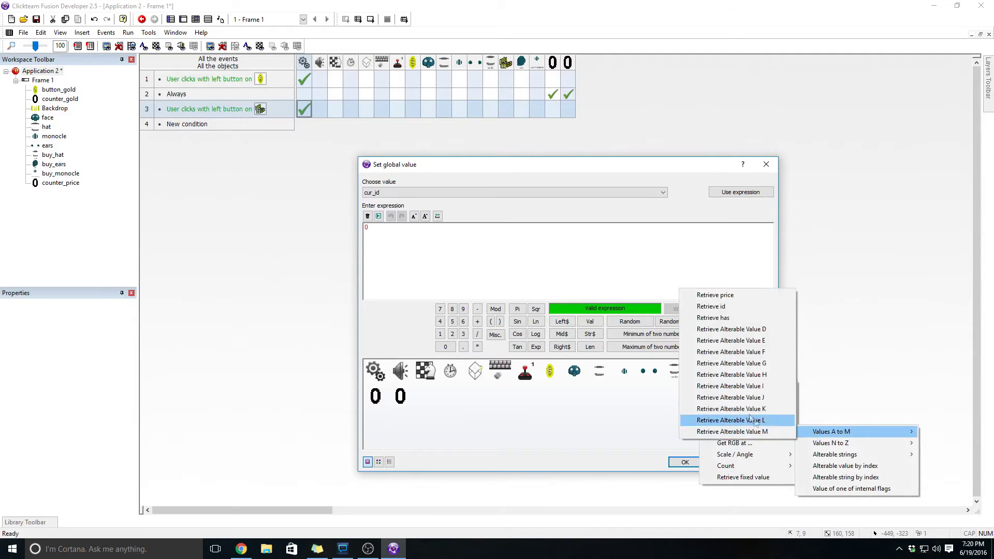
{"action": "left_click", "coordinate": [719, 307]}
{"action": "left_click", "coordinate": [685, 461]}
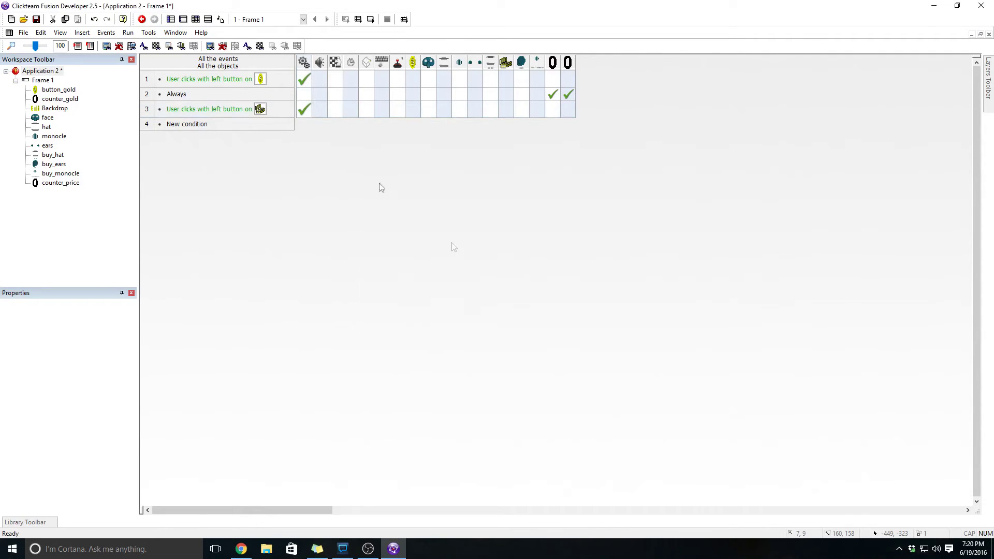
Add an event 3 action setting global value cur_has to has("Group Collectables")
{"action": "right_click", "coordinate": [307, 114]}
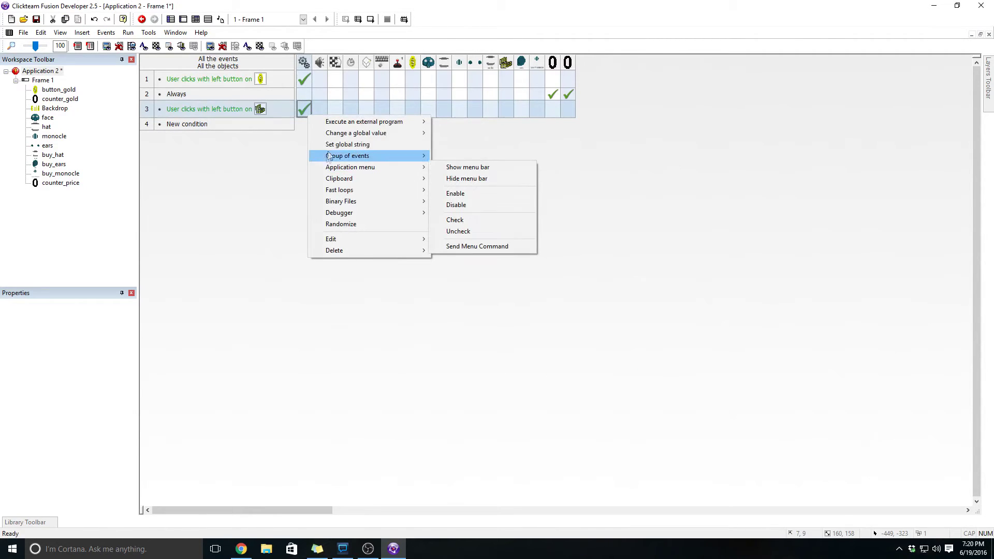
{"action": "mouse_move", "coordinate": [383, 134]}
{"action": "left_click", "coordinate": [460, 134]}
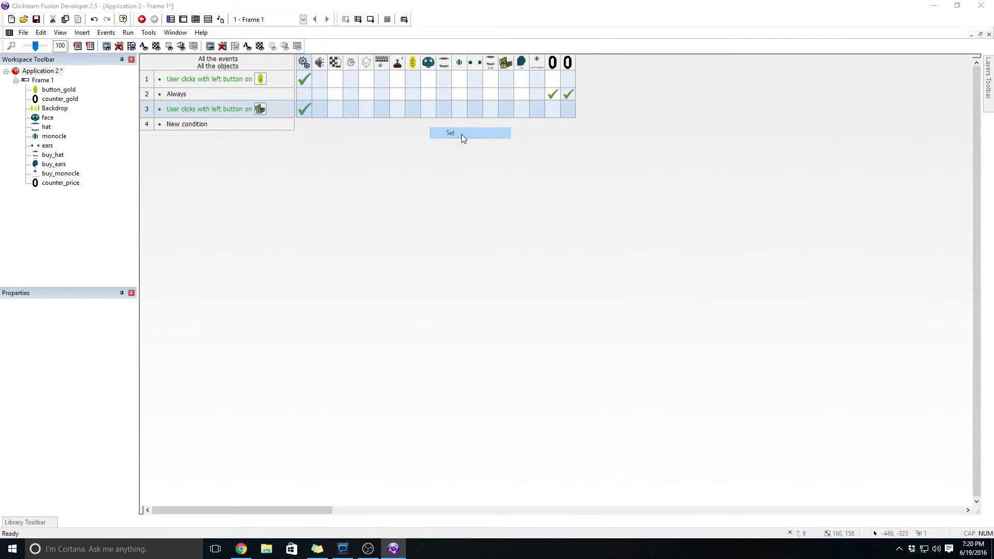
{"action": "left_click", "coordinate": [411, 194]}
{"action": "left_click", "coordinate": [405, 222]}
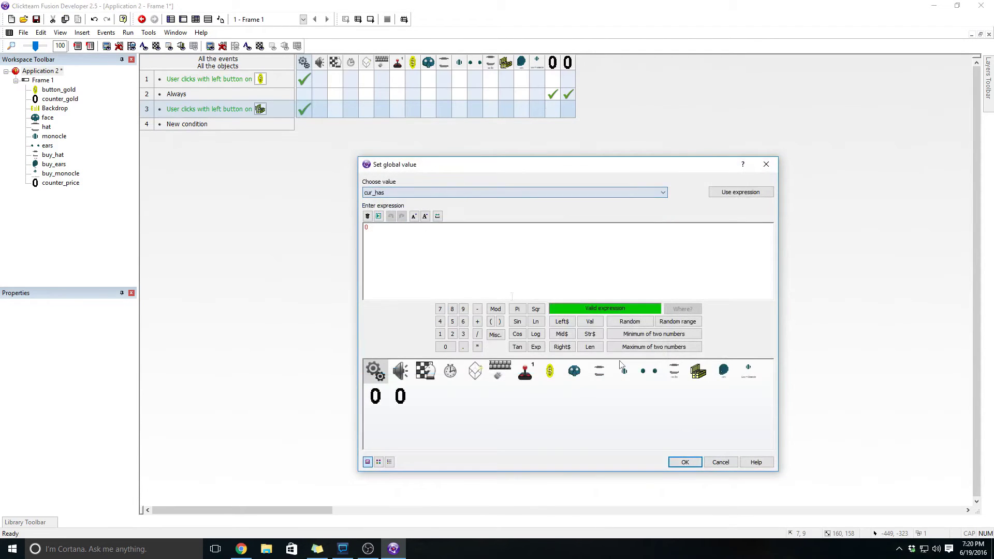
{"action": "left_click", "coordinate": [698, 371]}
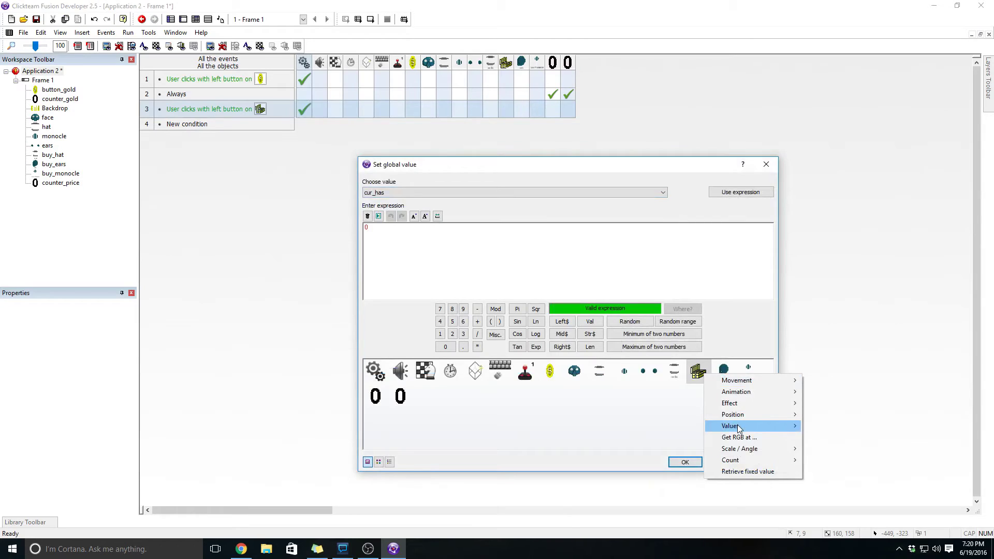
{"action": "mouse_move", "coordinate": [737, 426]}
{"action": "mouse_move", "coordinate": [815, 426]}
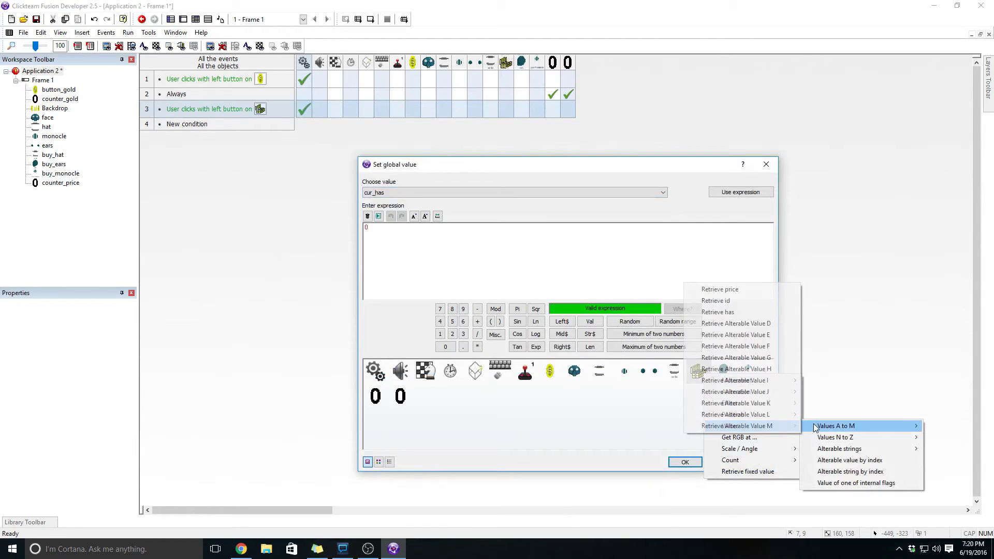
{"action": "left_click", "coordinate": [718, 312]}
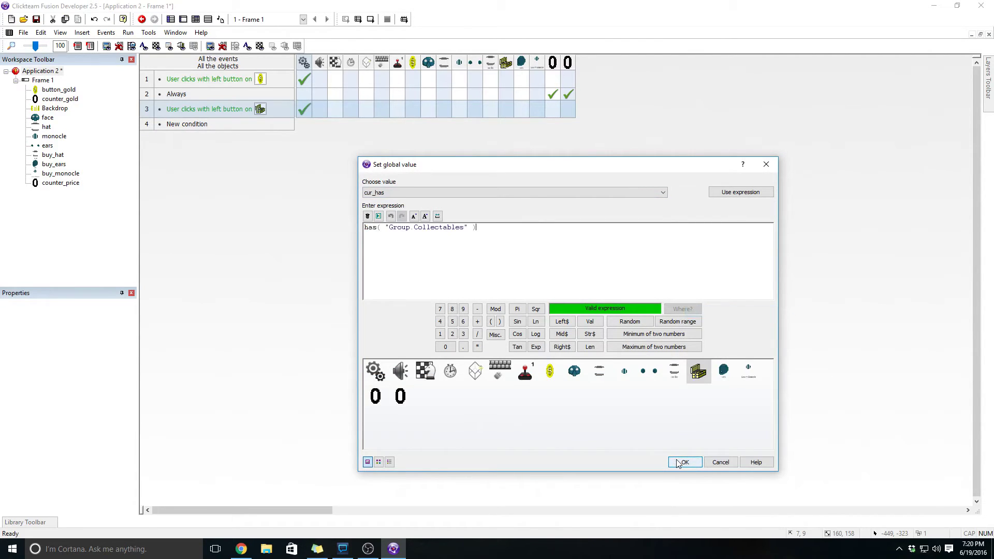
{"action": "left_click", "coordinate": [679, 462]}
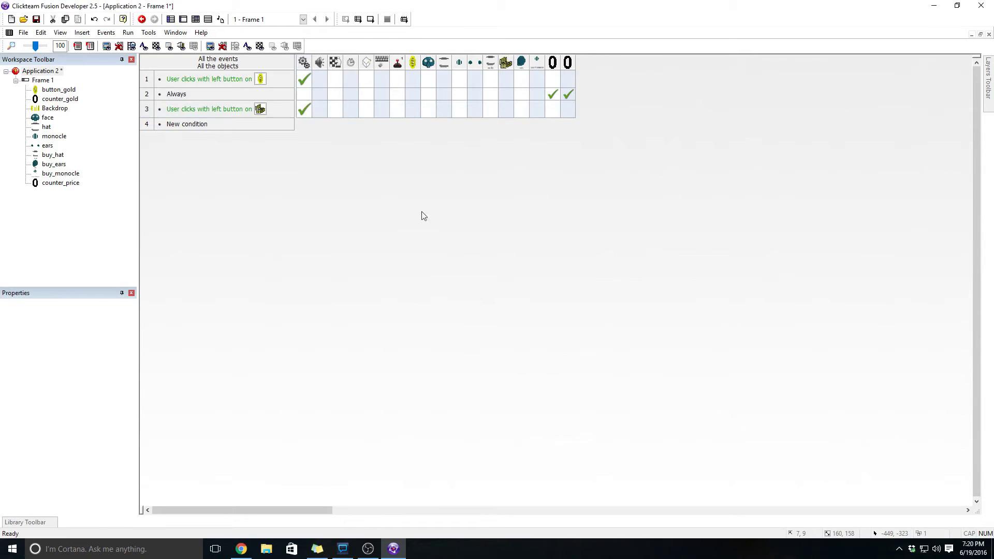
{"action": "left_click", "coordinate": [127, 32]}
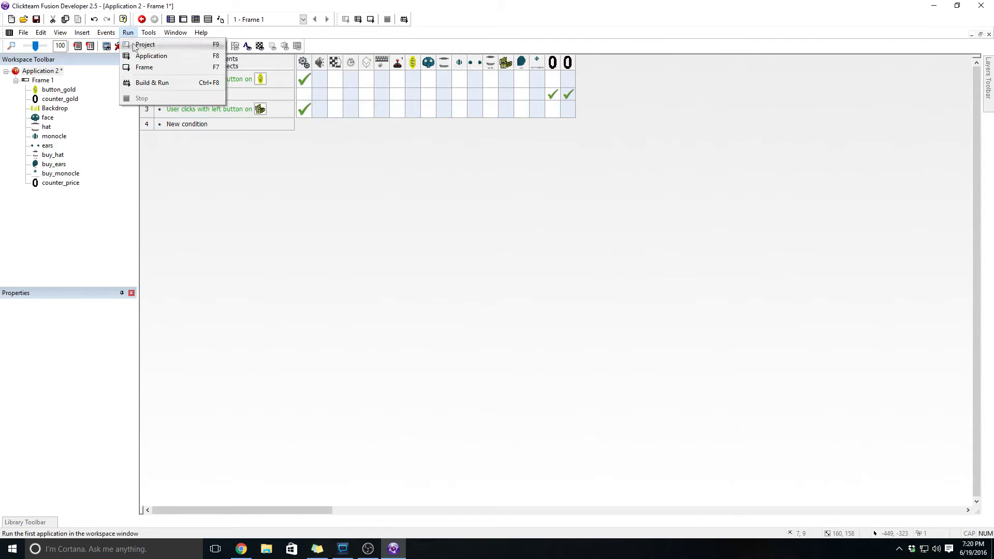
{"action": "left_click", "coordinate": [144, 68]}
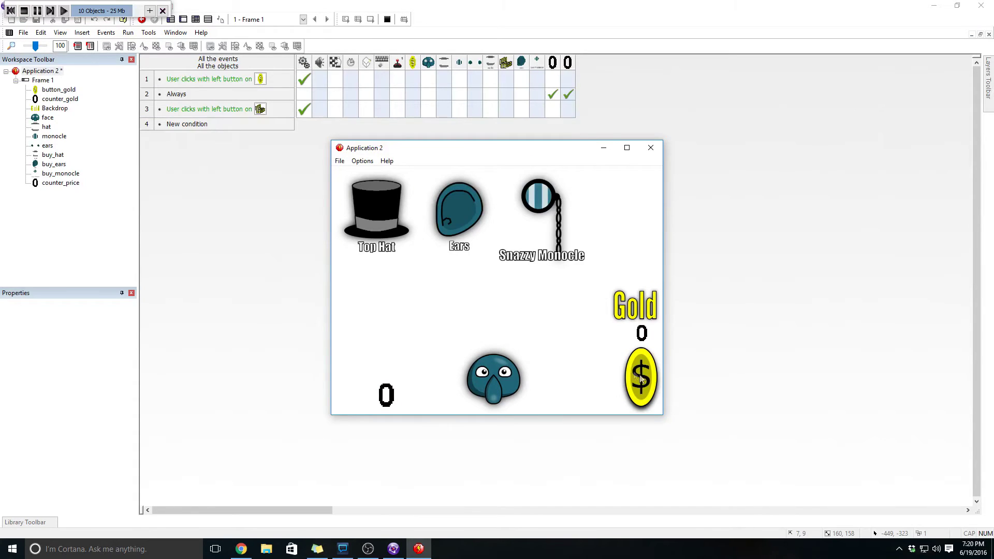
{"action": "left_click", "coordinate": [535, 208]}
{"action": "left_click", "coordinate": [470, 215]}
{"action": "left_click", "coordinate": [382, 217]}
{"action": "mouse_move", "coordinate": [521, 222]}
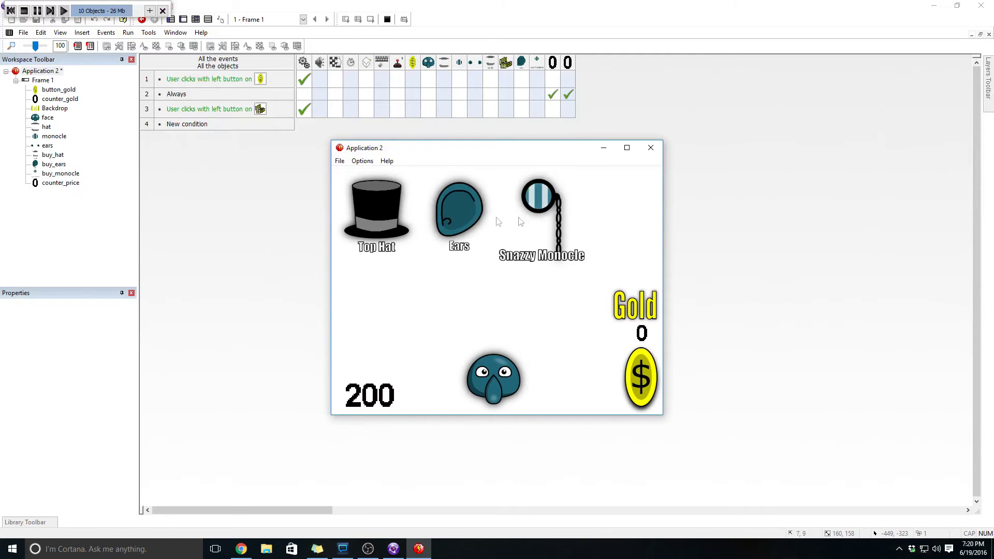
{"action": "left_click", "coordinate": [650, 149]}
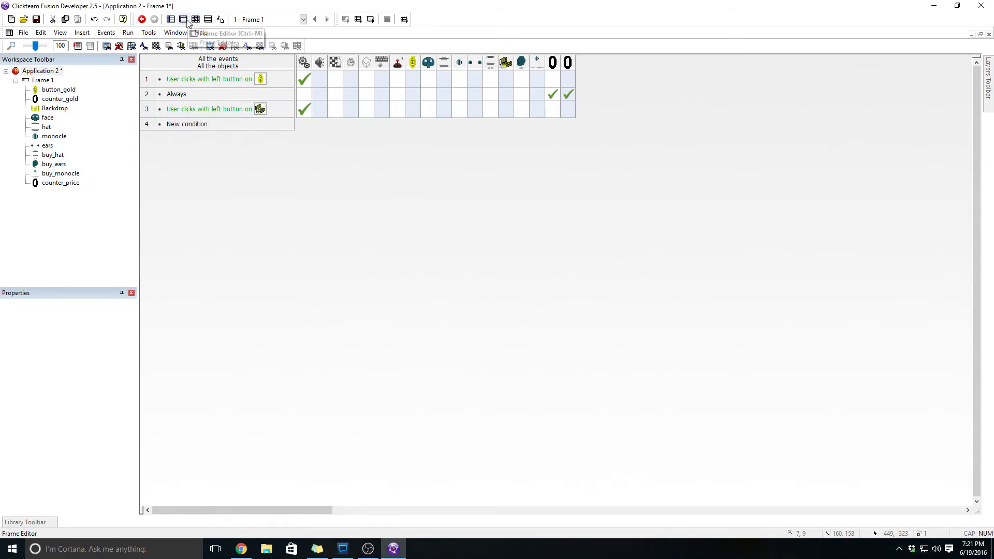
Insert a new Active object in the frame and name it buy_button
{"action": "left_click", "coordinate": [182, 19]}
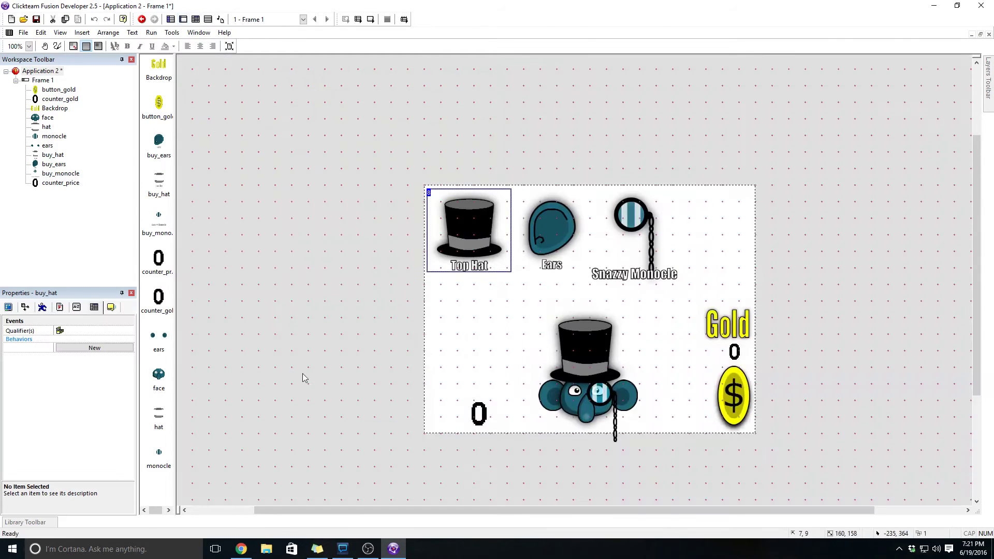
{"action": "right_click", "coordinate": [312, 332]}
{"action": "left_click", "coordinate": [336, 115]}
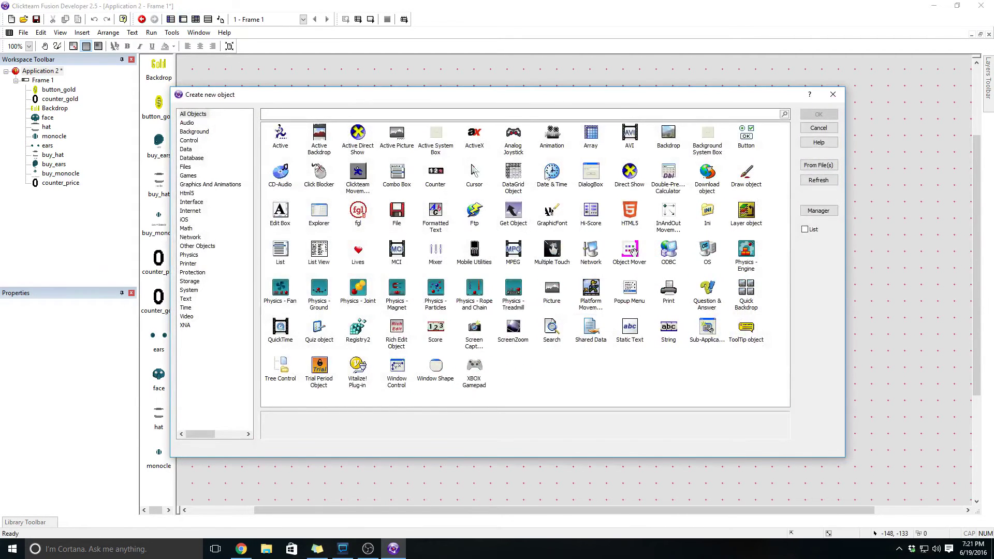
{"action": "double_click", "coordinate": [280, 133]}
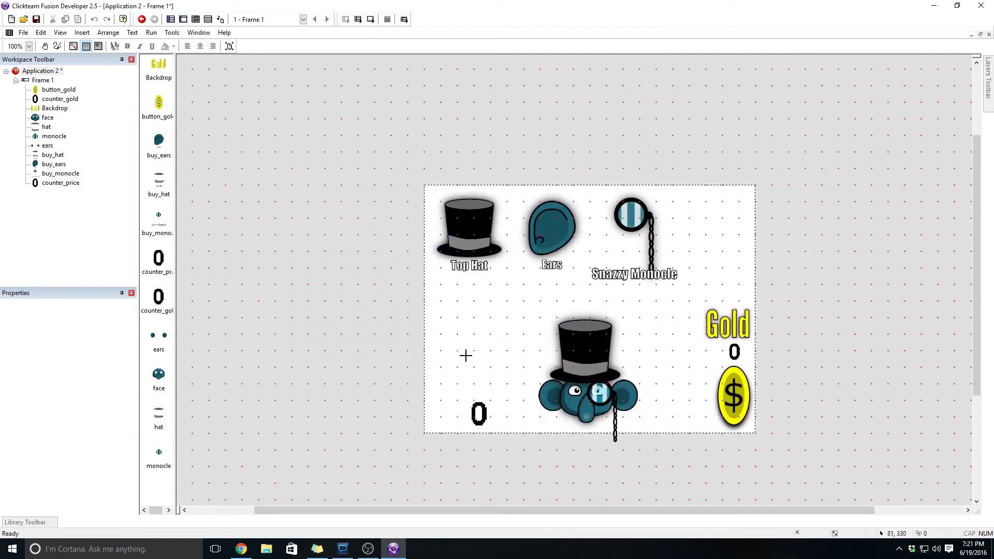
{"action": "left_click", "coordinate": [405, 359]}
{"action": "left_click", "coordinate": [111, 308]}
{"action": "left_click", "coordinate": [100, 331]}
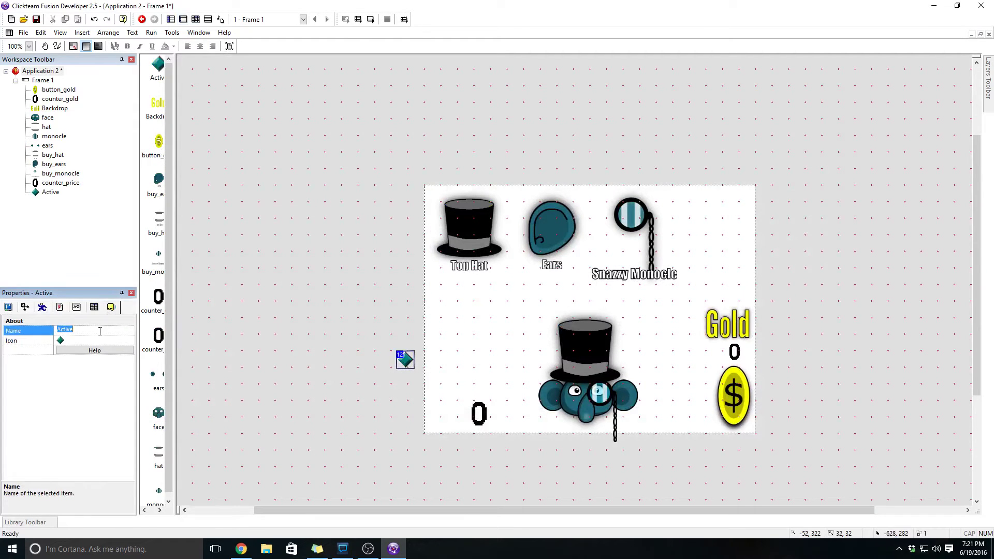
{"action": "type", "text": "buy_button"}
{"action": "key", "text": "Return"}
Import the red BUY picture as buy_button's image
{"action": "double_click", "coordinate": [405, 360]}
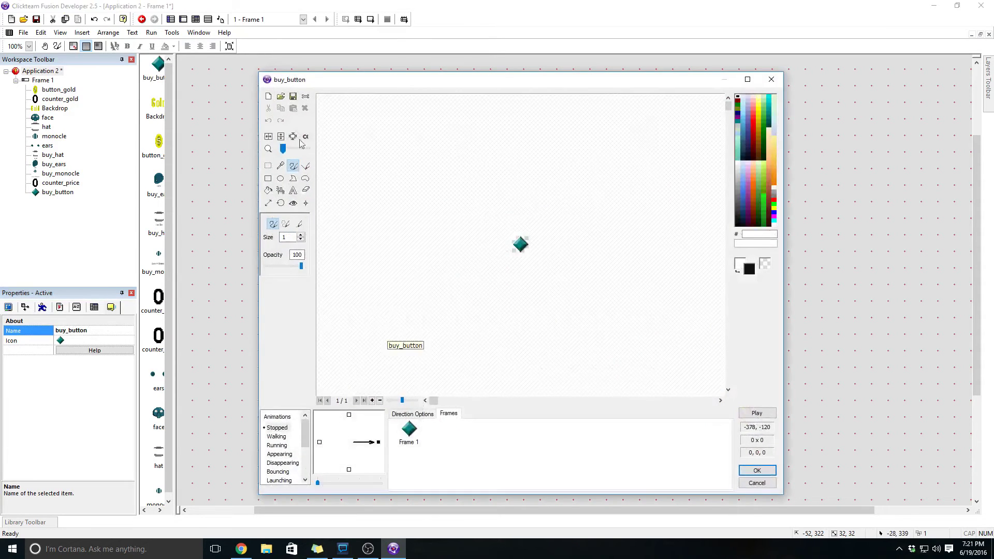
{"action": "left_click", "coordinate": [281, 97]}
{"action": "double_click", "coordinate": [374, 156]}
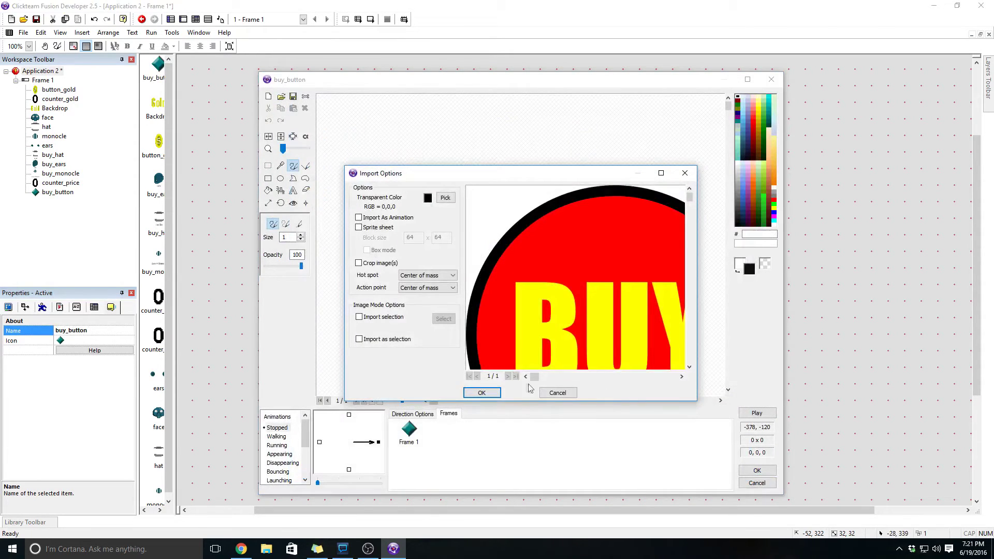
{"action": "left_click", "coordinate": [481, 393]}
{"action": "left_click", "coordinate": [756, 470]}
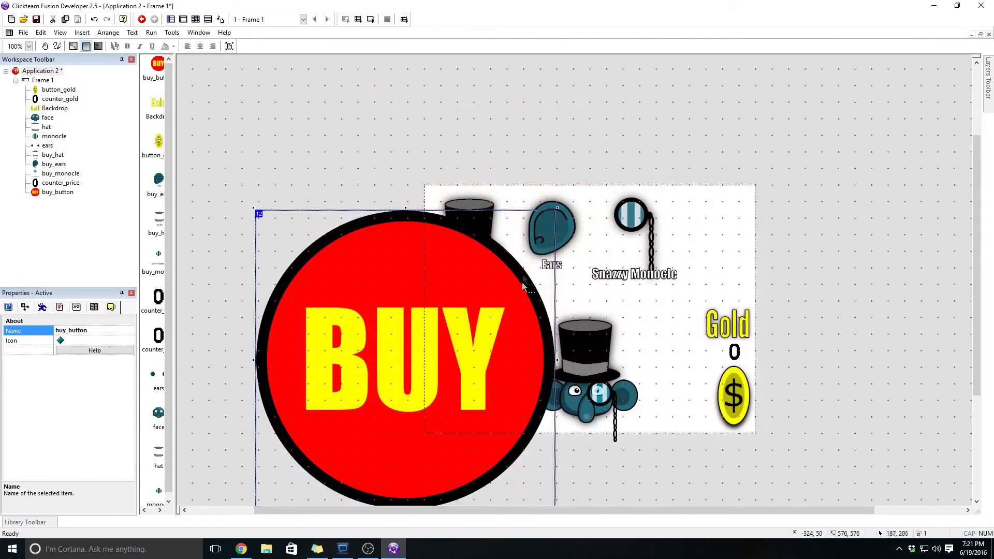
Shrink the BUY button to 149x149 and move it above the price counter
{"action": "left_click_drag", "start_coordinate": [556, 208], "coordinate": [391, 378]}
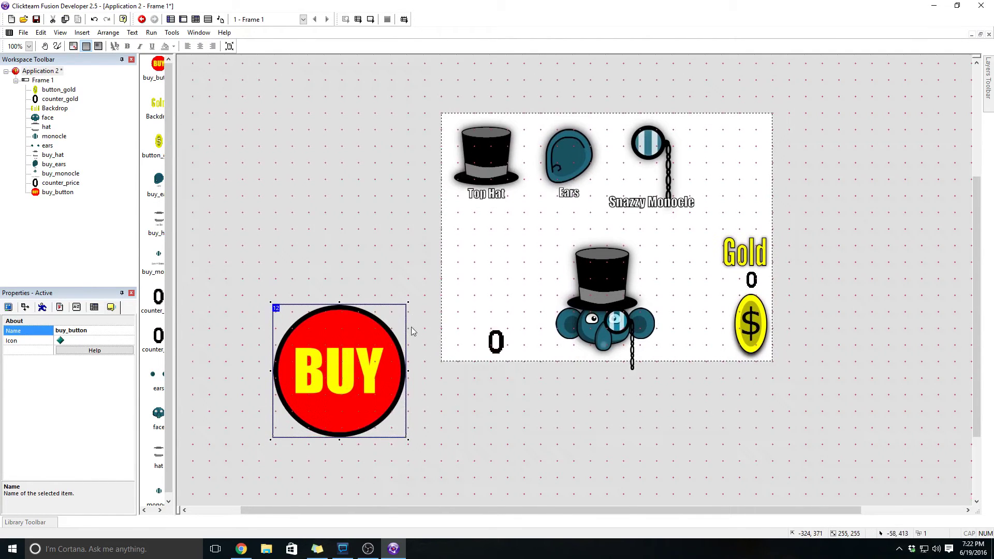
{"action": "left_click_drag", "start_coordinate": [409, 301], "coordinate": [353, 357]}
{"action": "left_click_drag", "start_coordinate": [323, 409], "coordinate": [499, 299]}
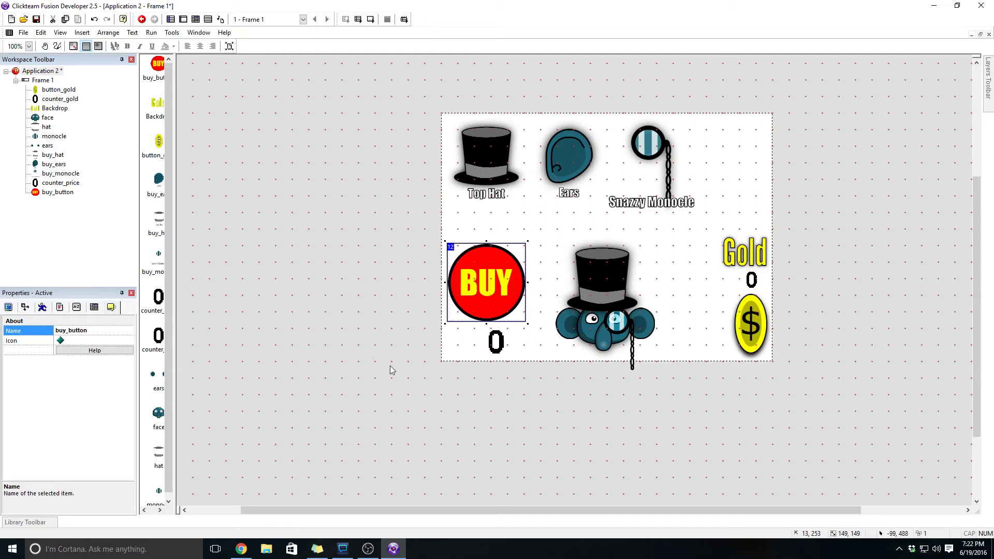
{"action": "left_click", "coordinate": [195, 19]}
Add event 4 triggered by a single left click on buy_button
{"action": "double_click", "coordinate": [195, 124]}
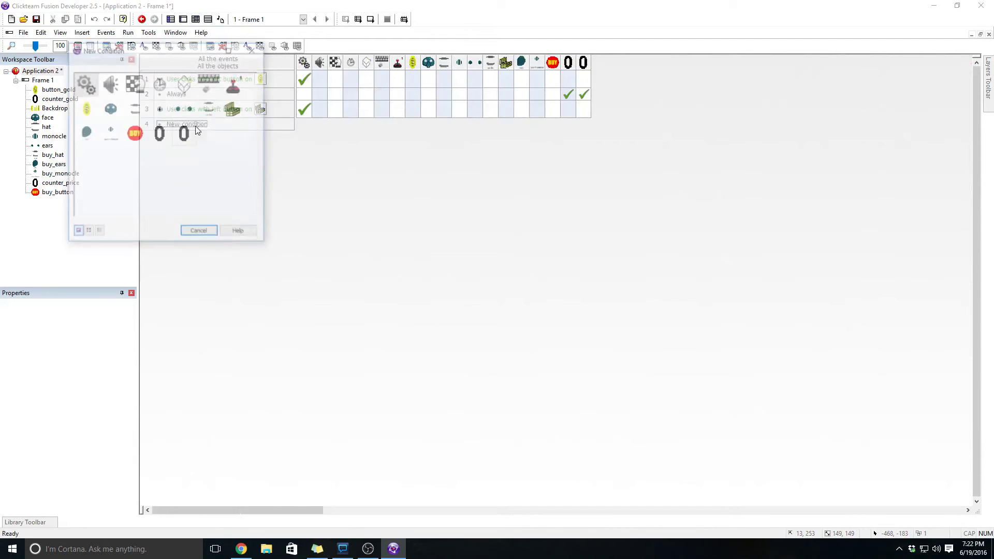
{"action": "left_click", "coordinate": [209, 84]}
{"action": "mouse_move", "coordinate": [249, 98]}
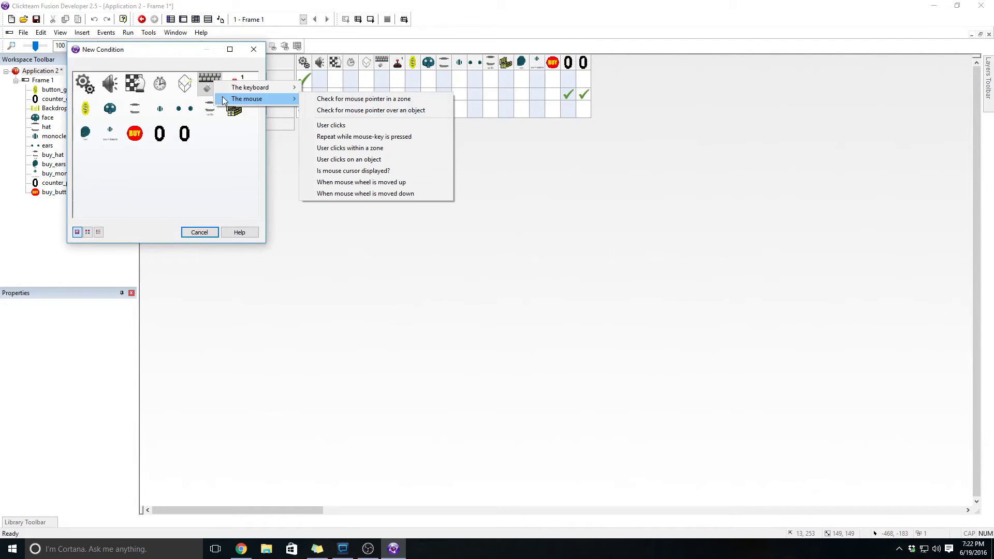
{"action": "left_click", "coordinate": [349, 160]}
{"action": "left_click", "coordinate": [69, 152]}
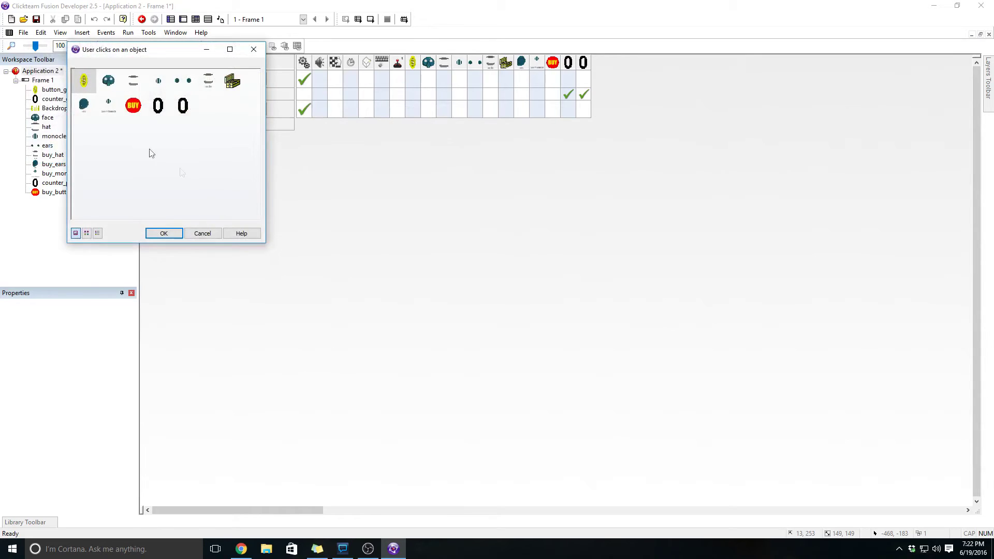
{"action": "double_click", "coordinate": [131, 104]}
{"action": "right_click", "coordinate": [214, 128]}
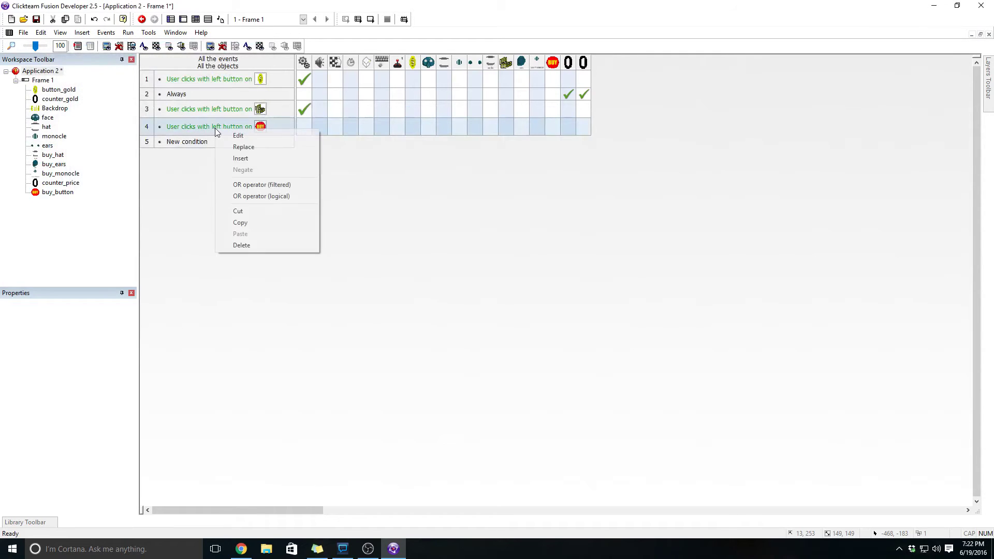
Add an event 4 condition comparing Gold greater or equal to global value cur_price
{"action": "left_click", "coordinate": [239, 159]}
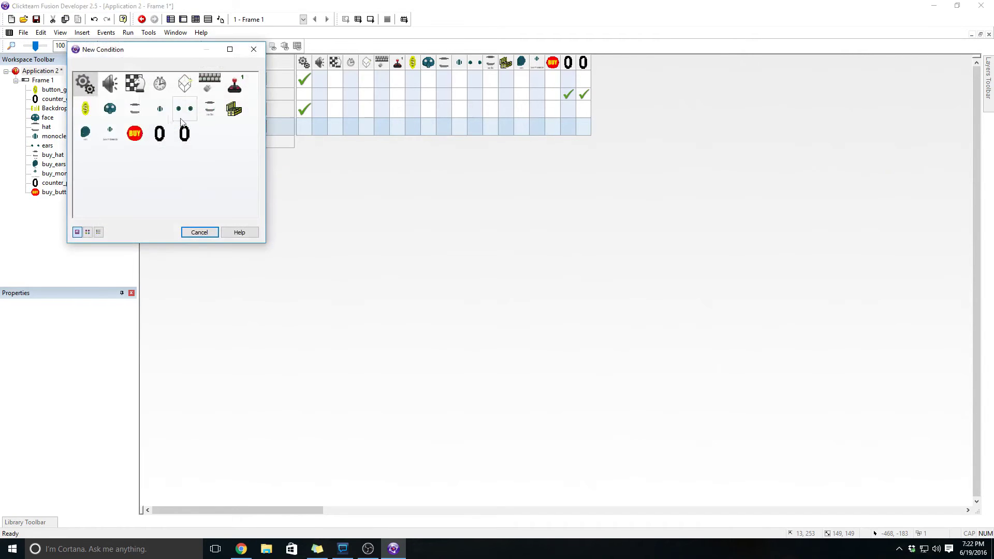
{"action": "left_click", "coordinate": [83, 82]}
{"action": "left_click", "coordinate": [135, 122]}
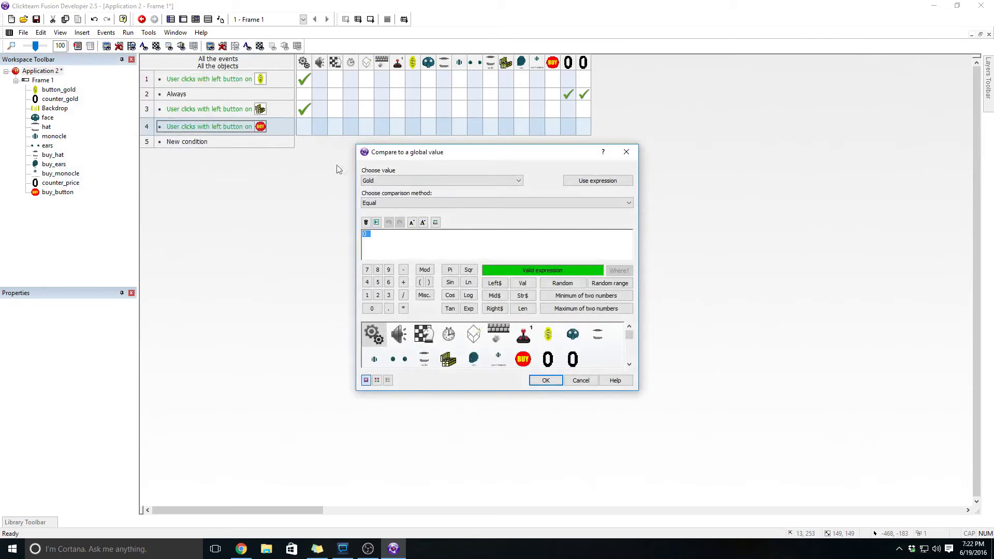
{"action": "left_click", "coordinate": [406, 204]}
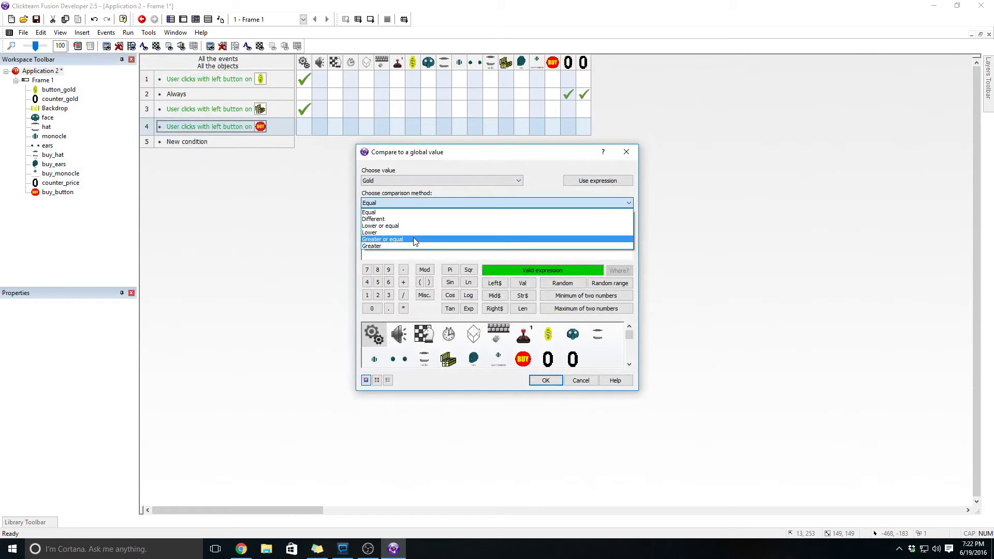
{"action": "left_click", "coordinate": [415, 240]}
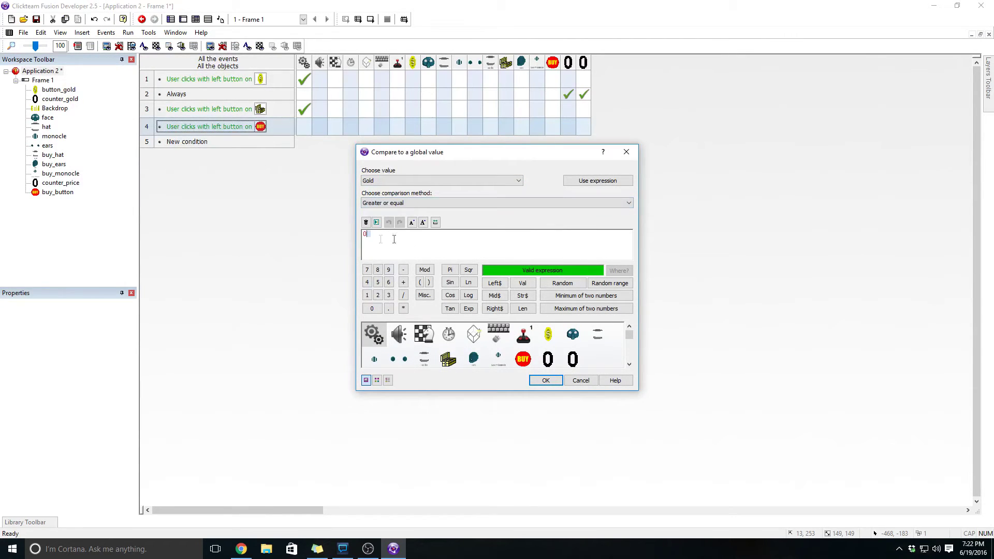
{"action": "left_click", "coordinate": [372, 327]}
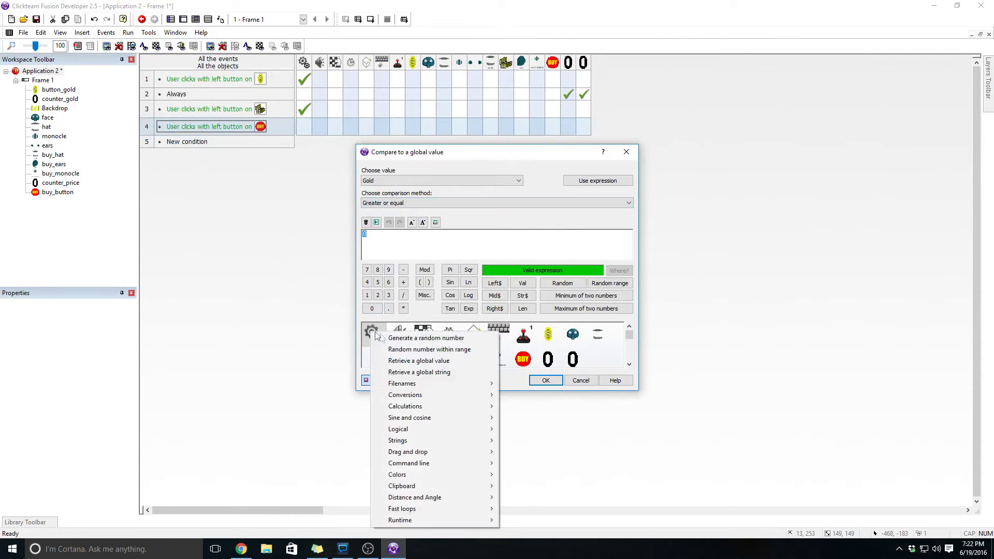
{"action": "left_click", "coordinate": [425, 362]}
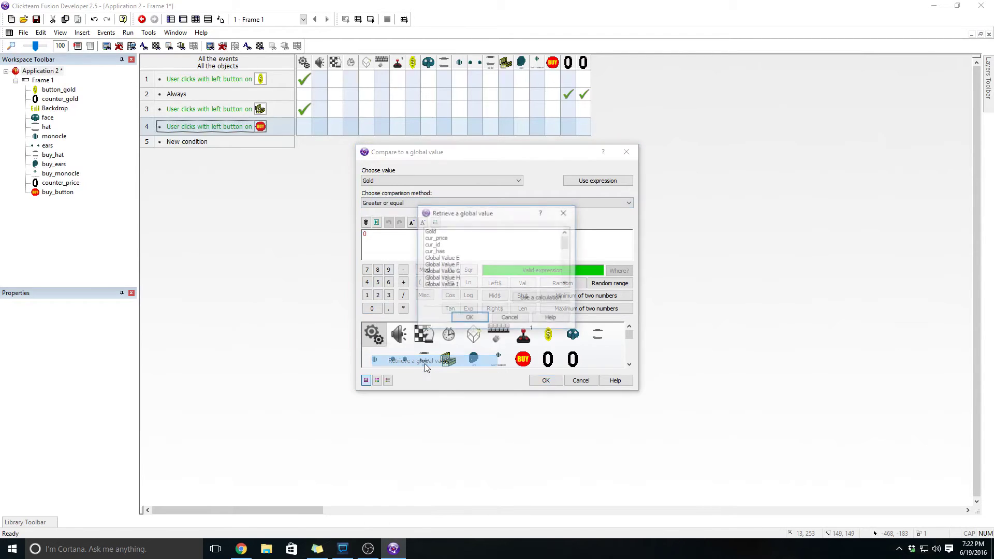
{"action": "left_click", "coordinate": [449, 238]}
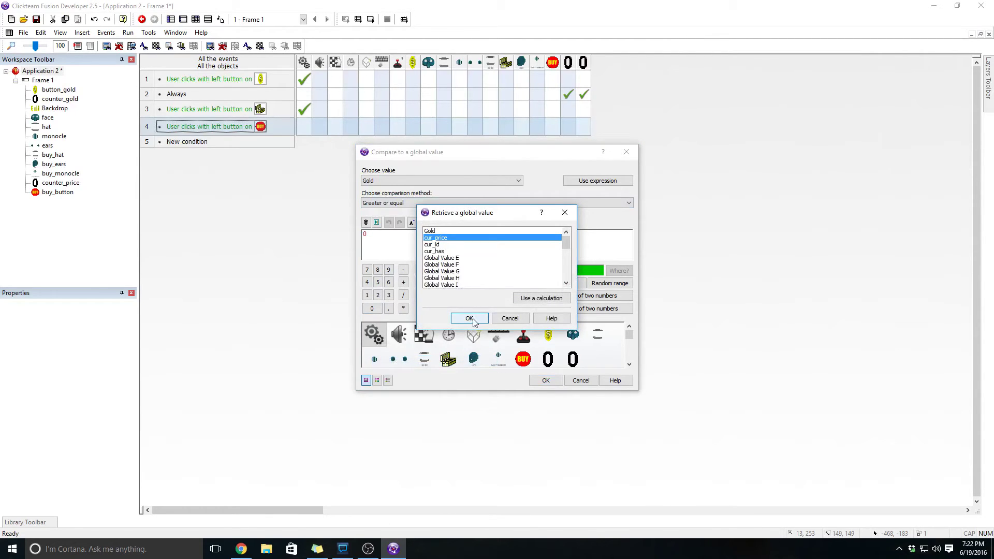